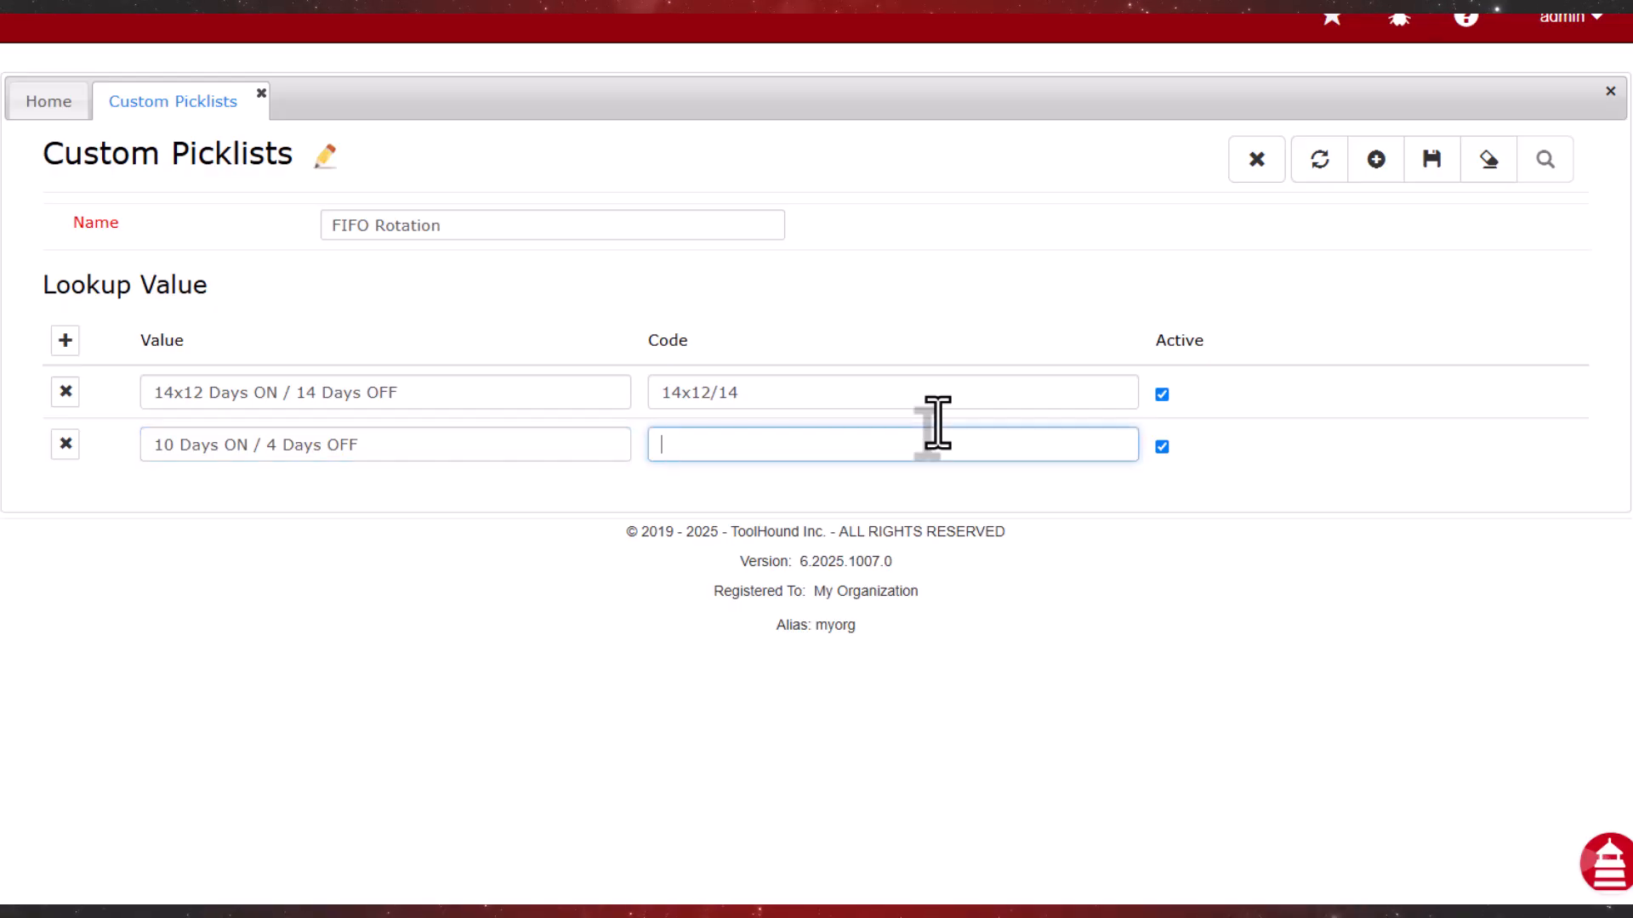
# Enter 10/4 as the code for the 10 Days ON / 4 Days OFF lookup value
pyautogui.write('10')
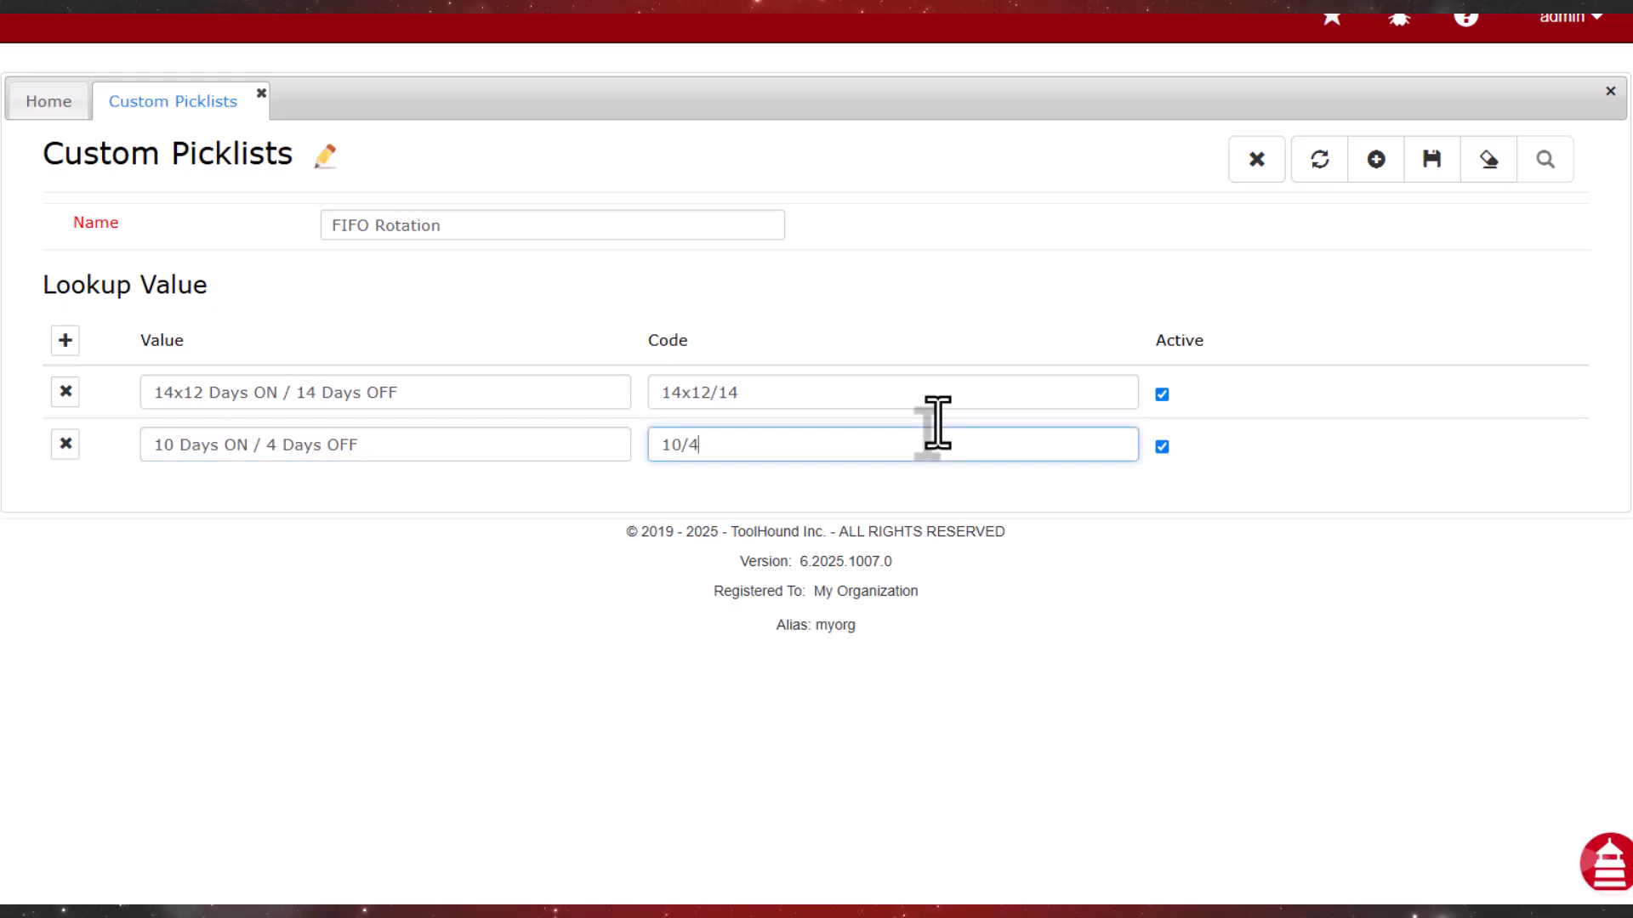
pyautogui.write('/4')
pyautogui.press('Tab')
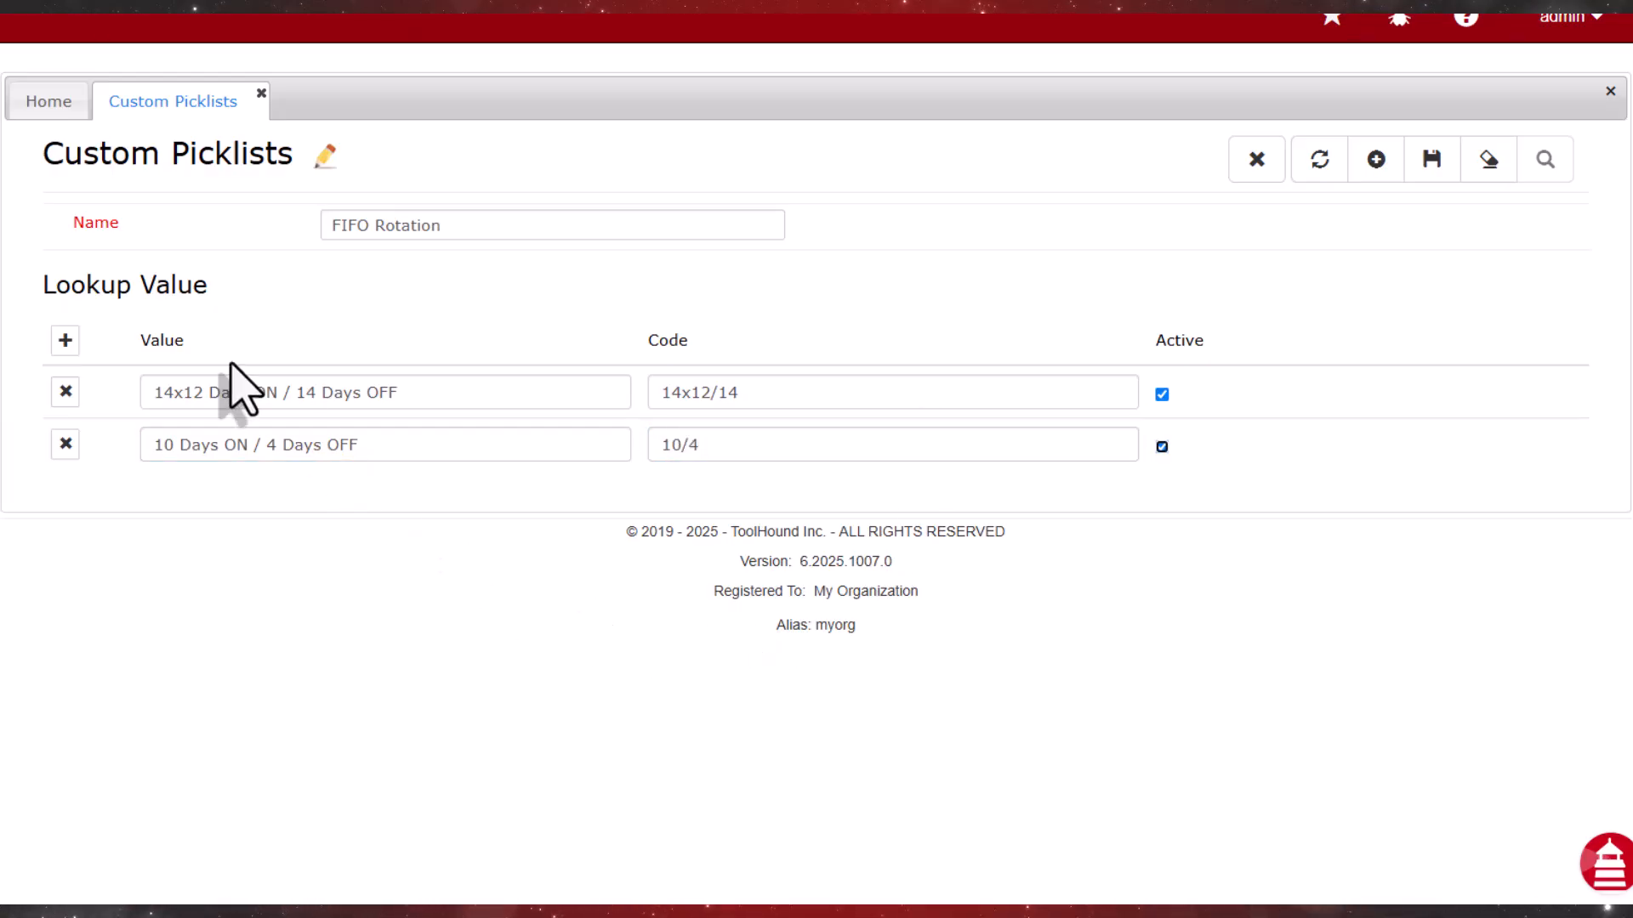
# Add the lookup value 14 Days ON / 10 Days OFF with code 14/10 and save the FIFO Rotation picklist
pyautogui.click(66, 341)
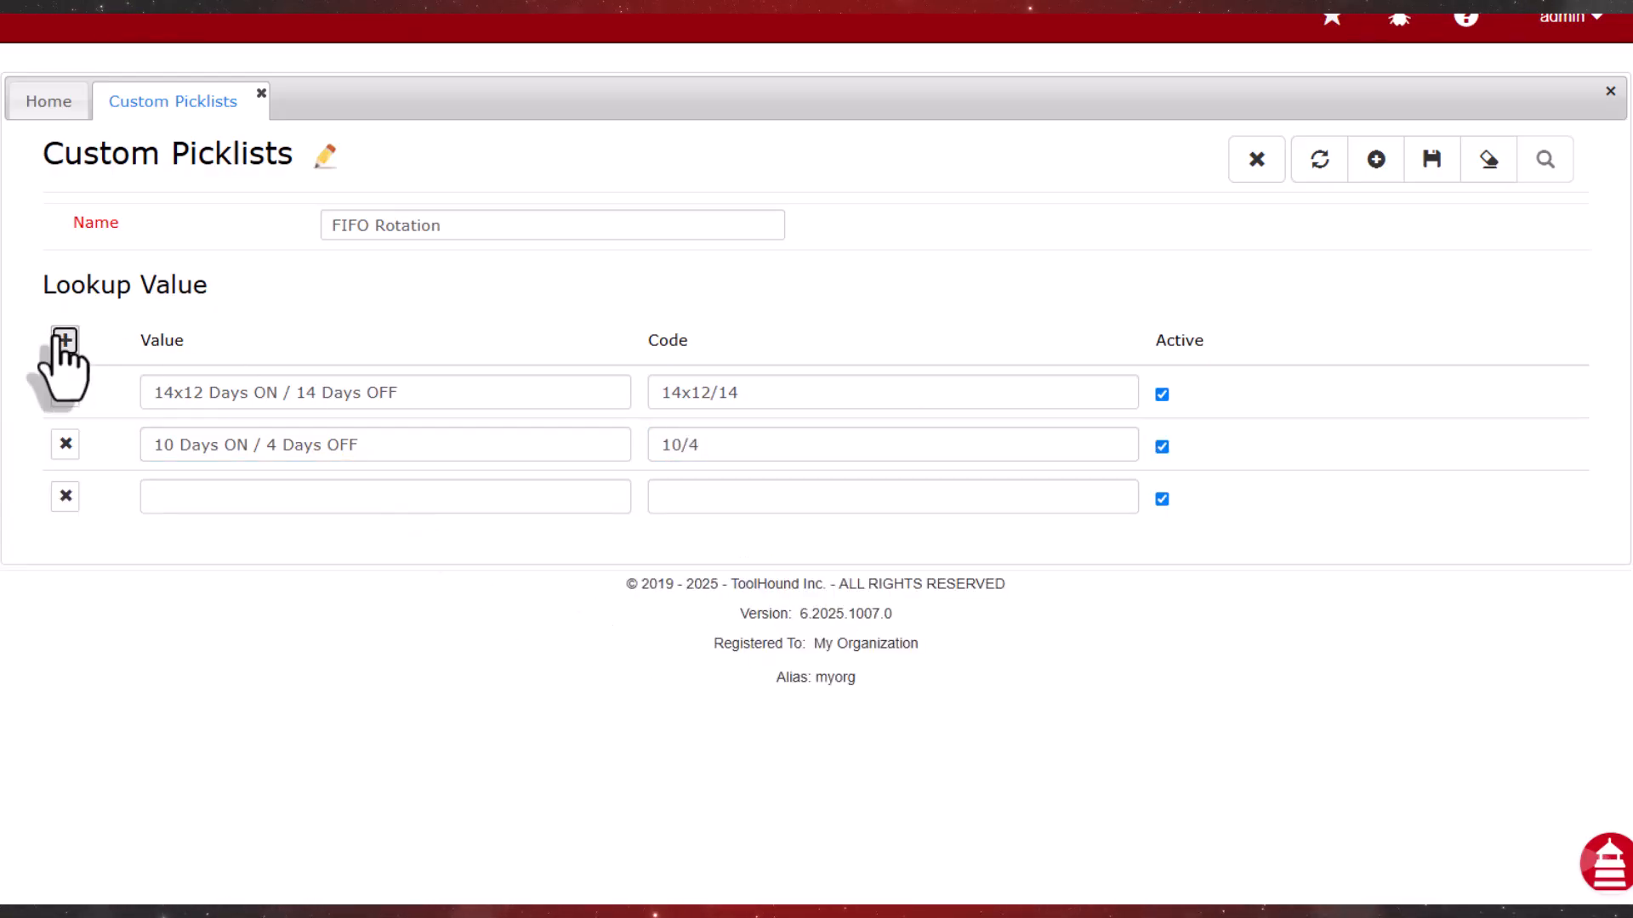
pyautogui.click(256, 510)
pyautogui.write('14 Days ON / 10 Days OFF')
pyautogui.press('Tab')
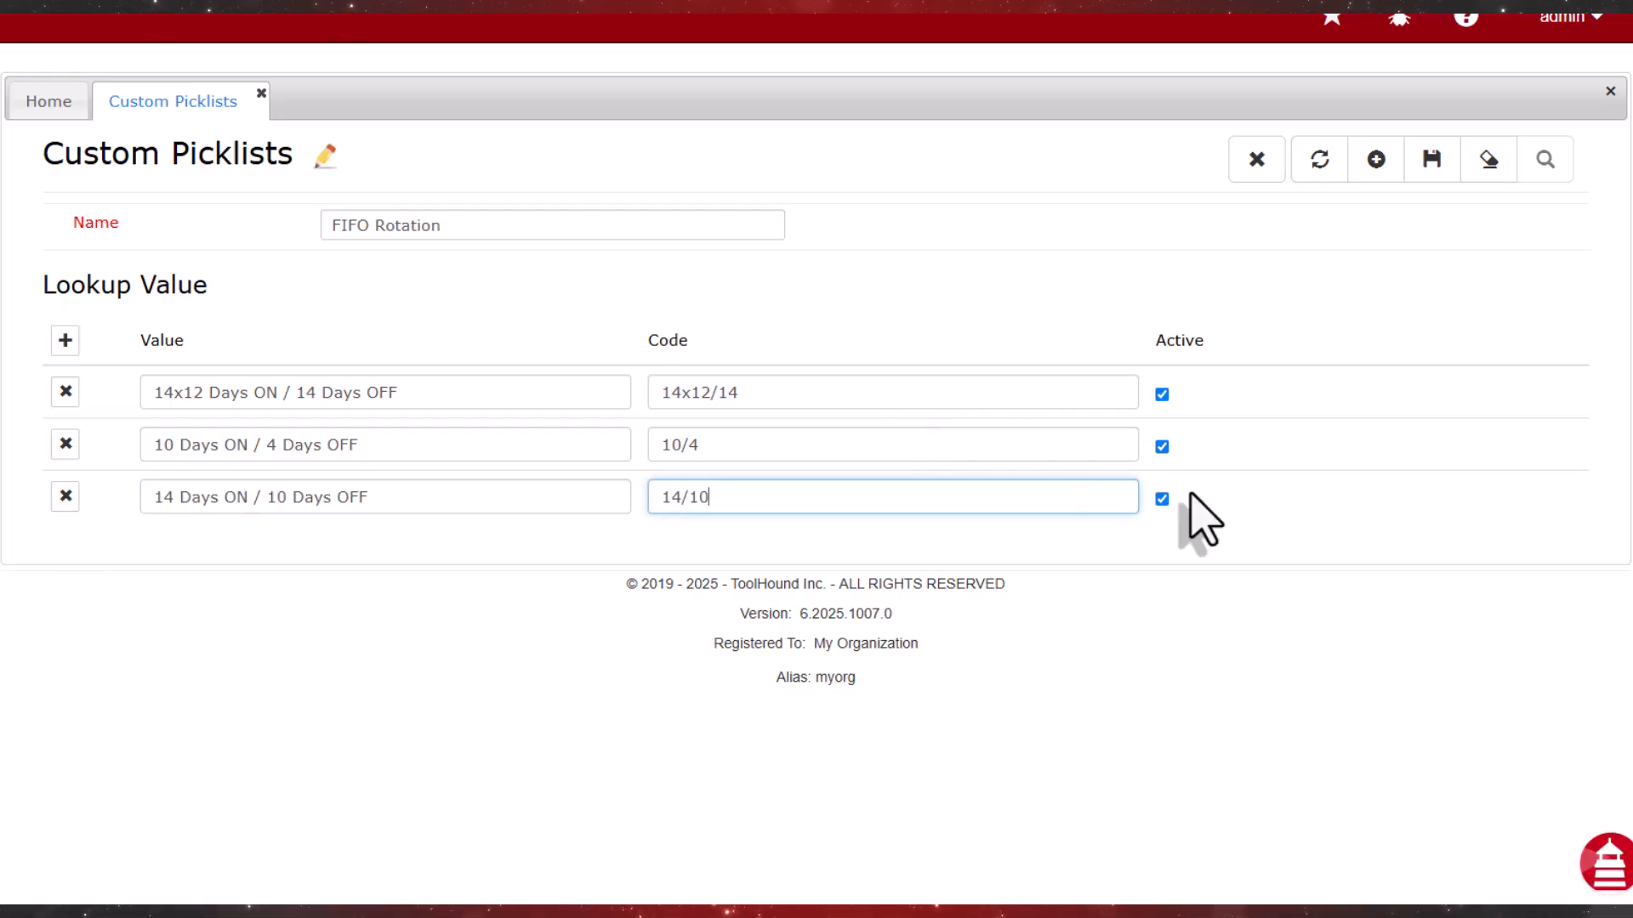
pyautogui.click(1436, 162)
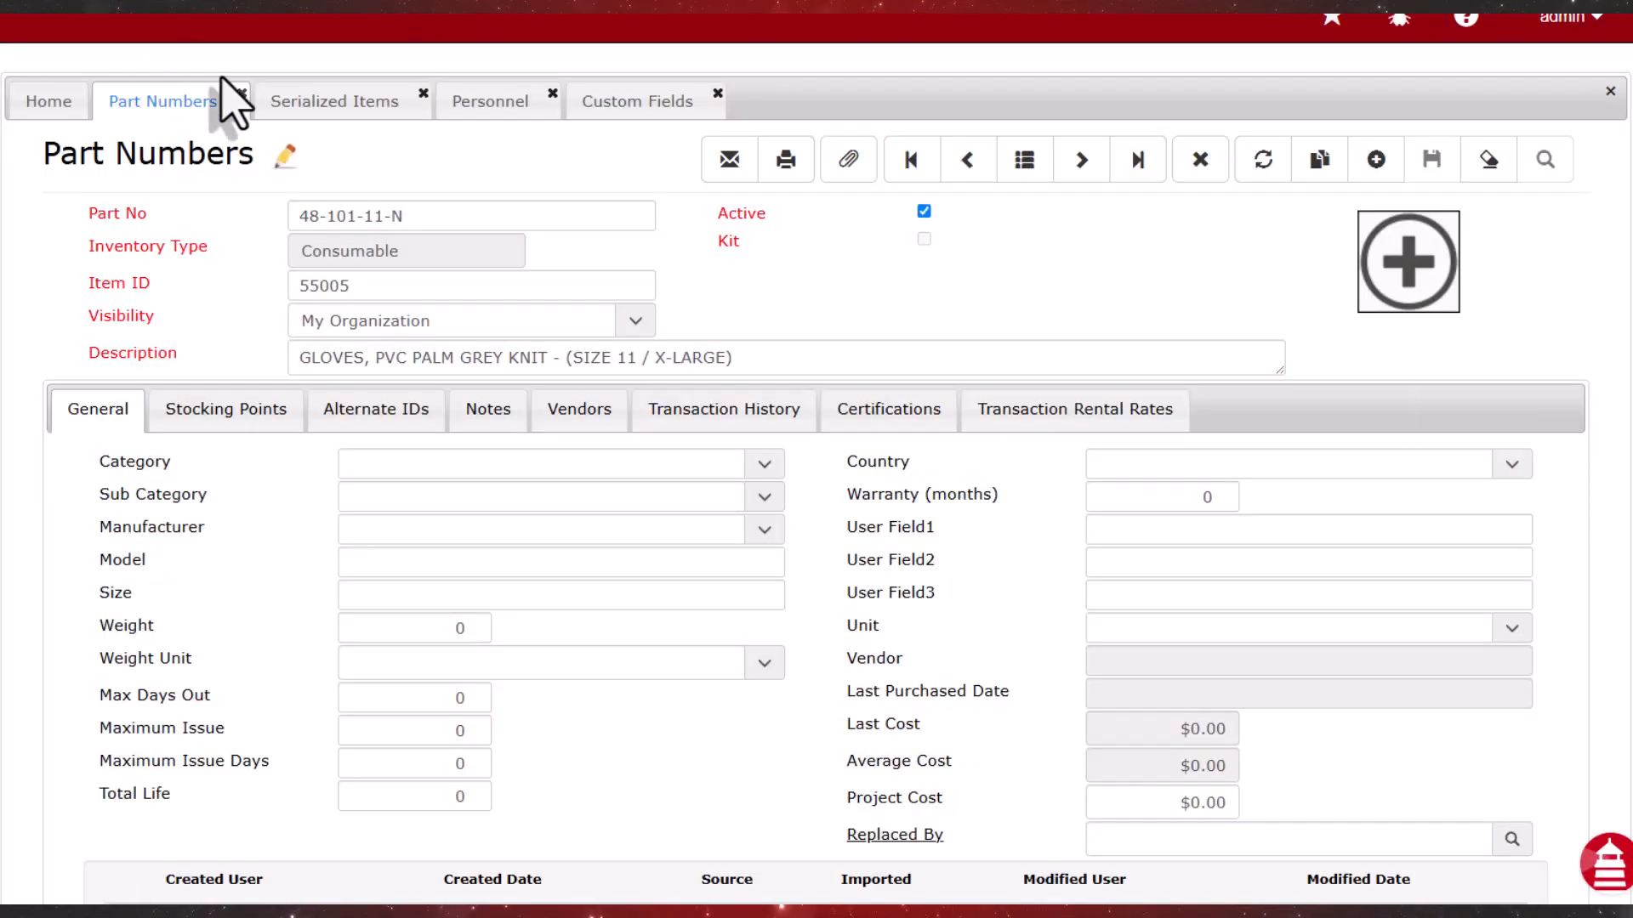
# Look over the open Serialized Items and Personnel records, ending on the Custom Fields form
pyautogui.click(319, 111)
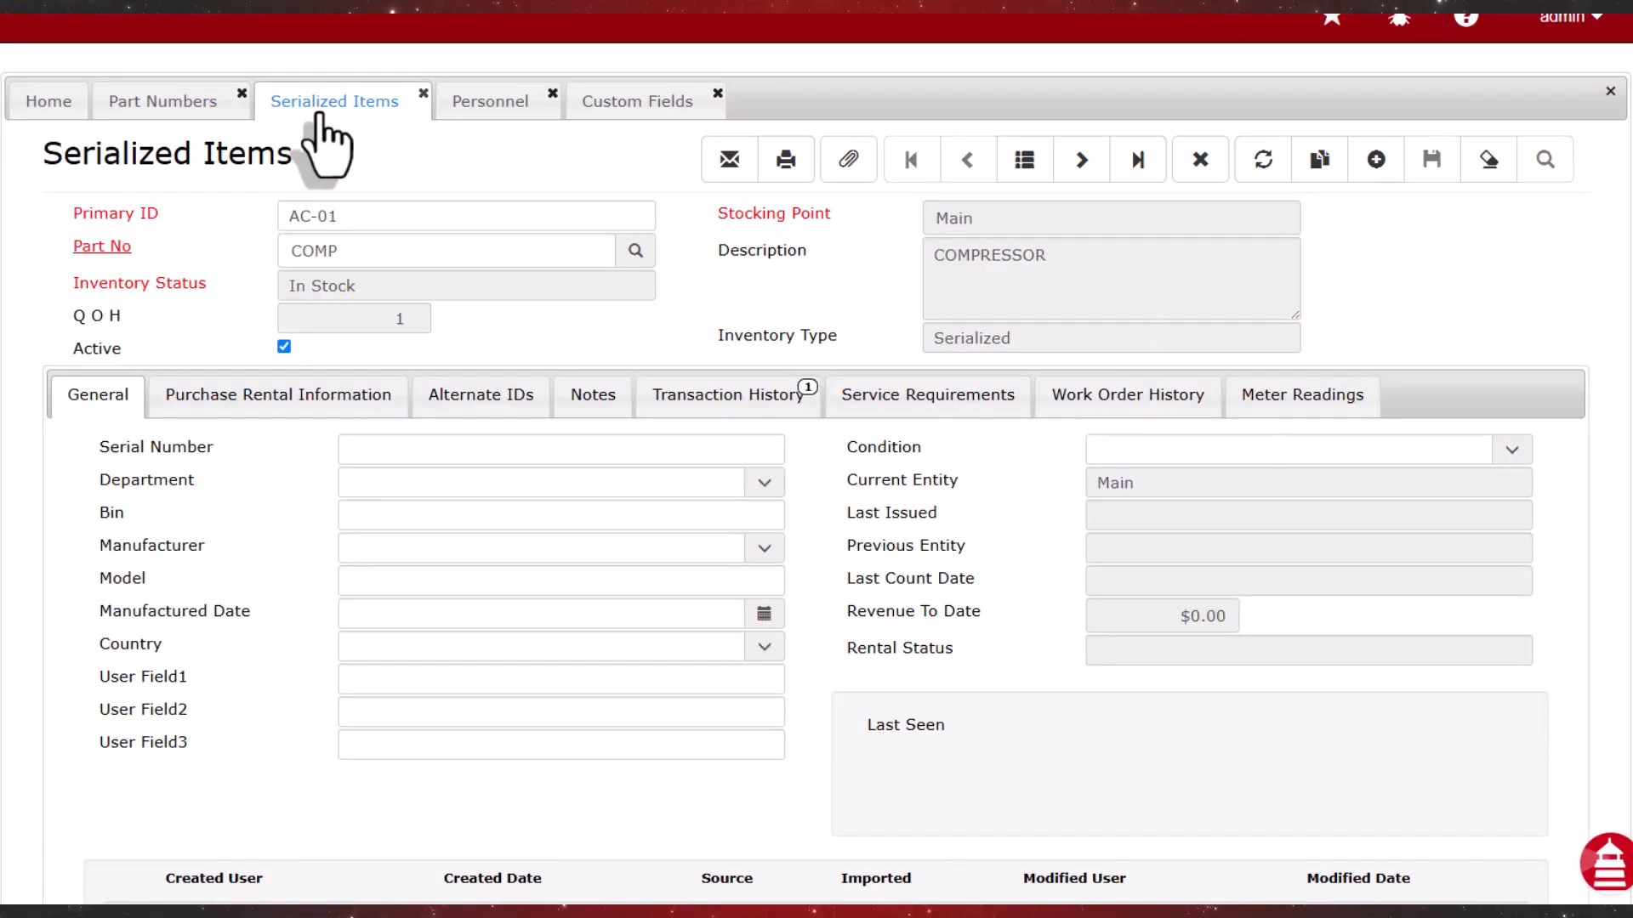
pyautogui.click(501, 118)
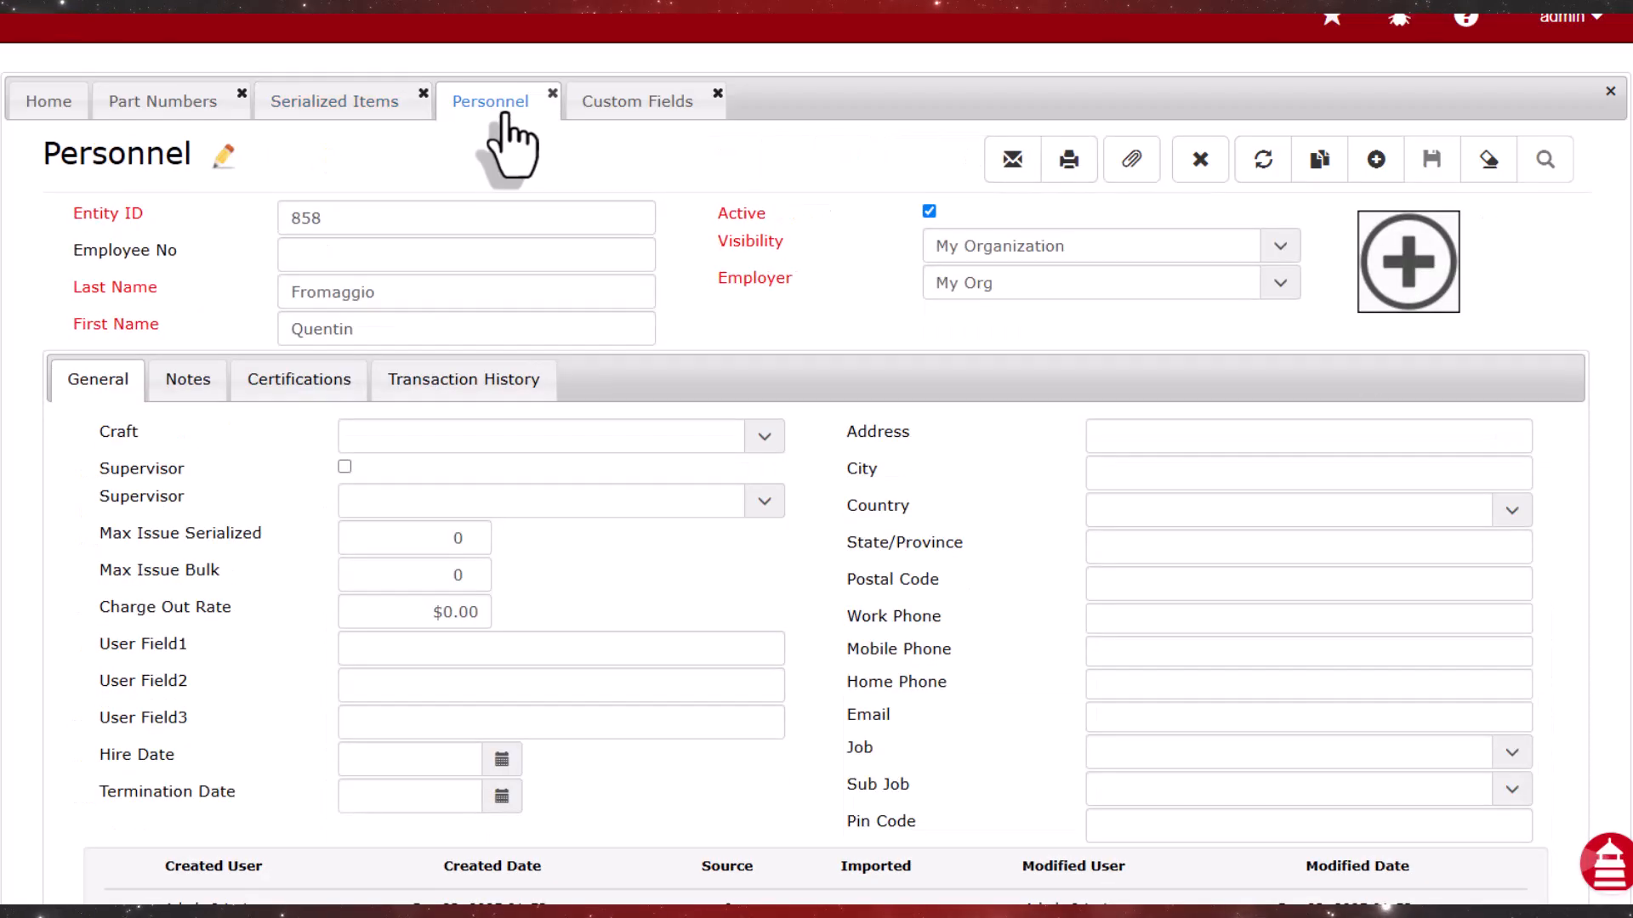
pyautogui.click(618, 114)
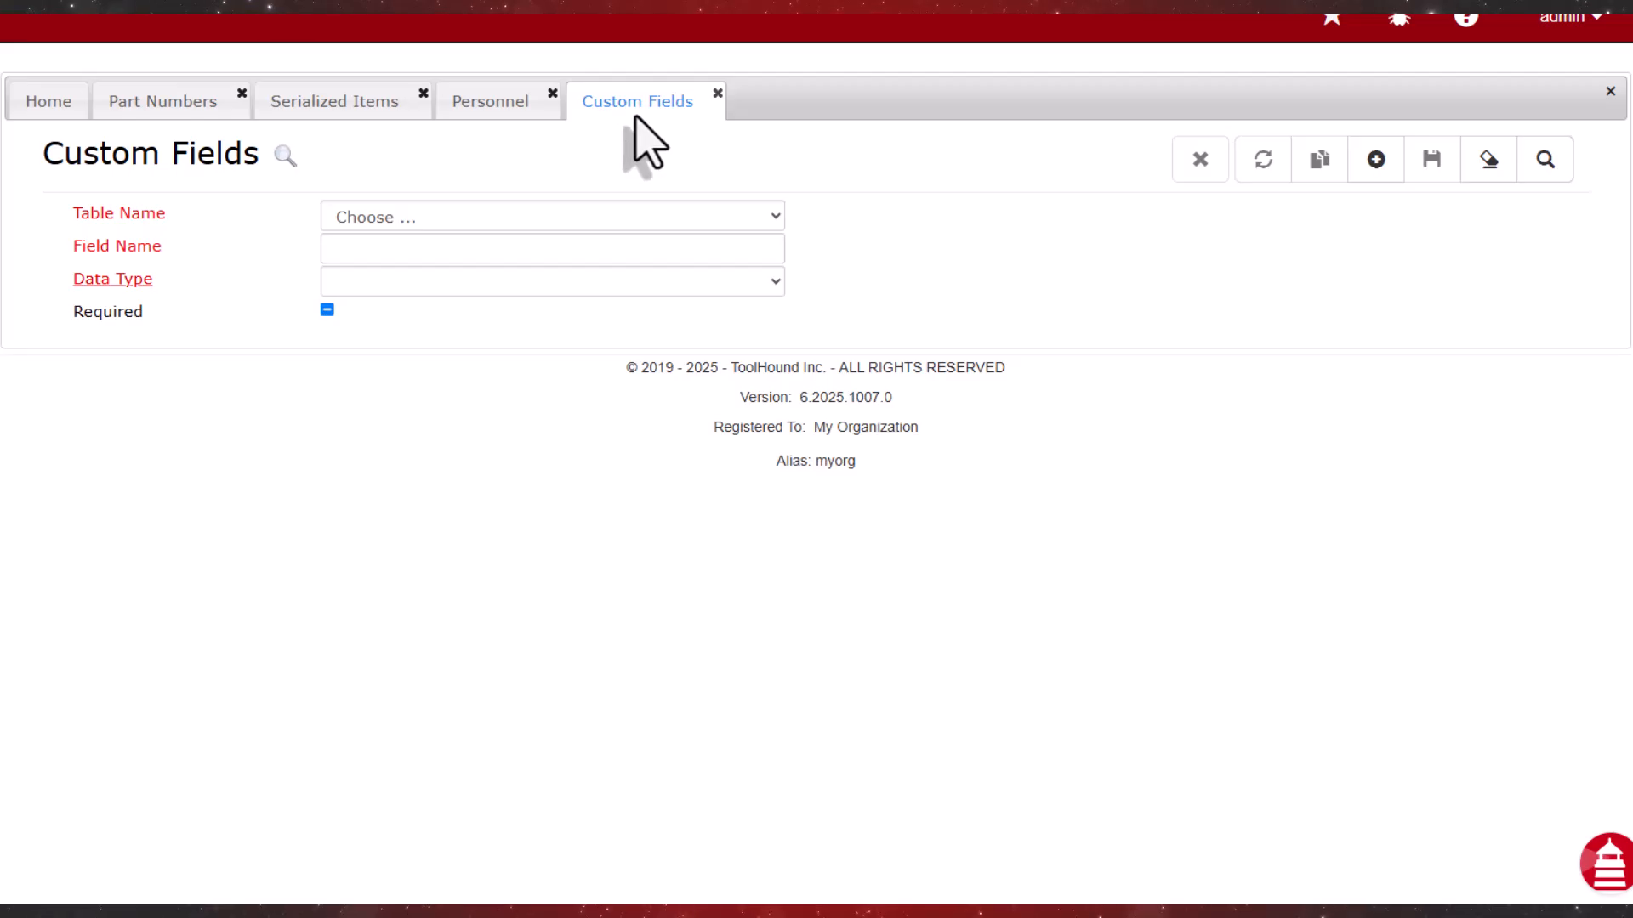
# Create a custom field for the Personnel table with field name FIFO and caption FIFO Rotation
pyautogui.click(1378, 161)
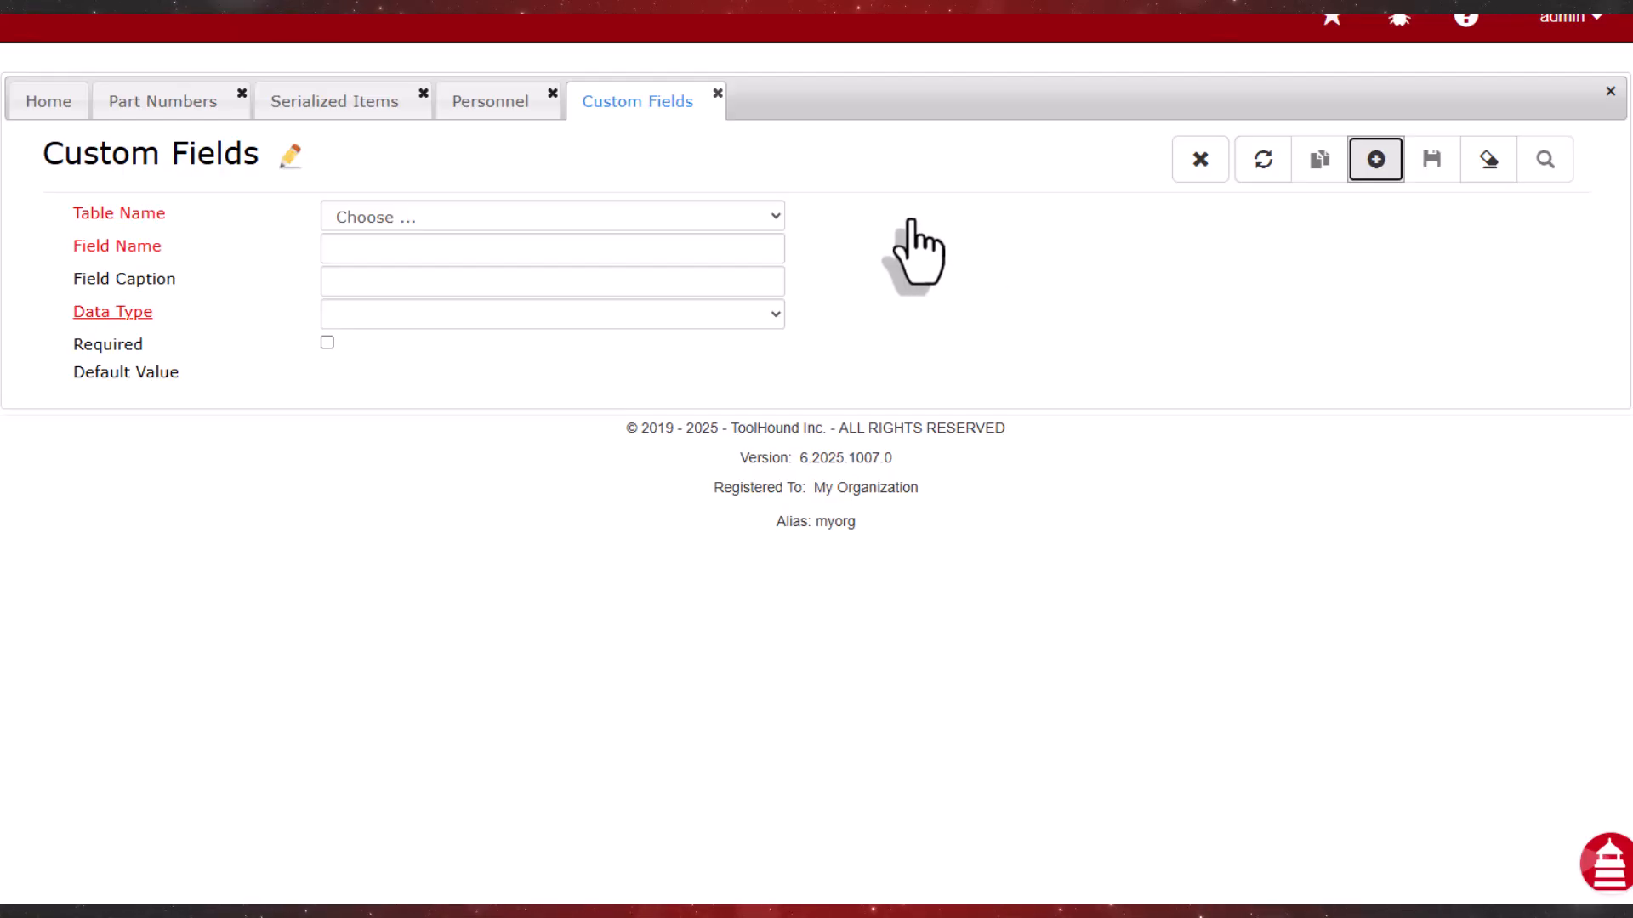
pyautogui.click(772, 218)
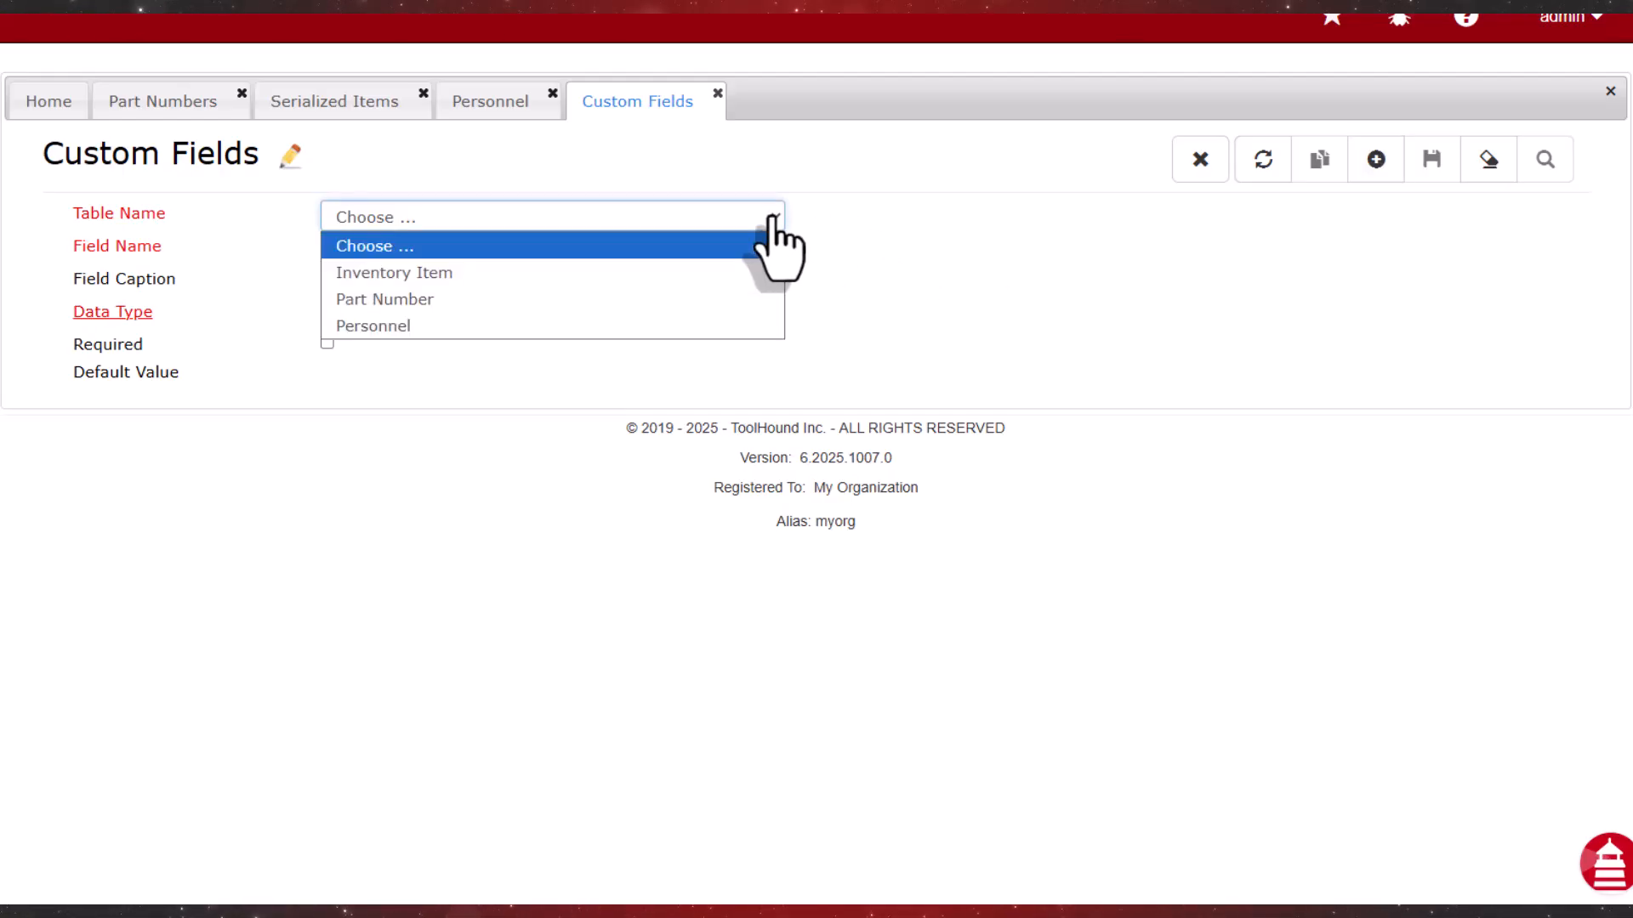
pyautogui.click(717, 327)
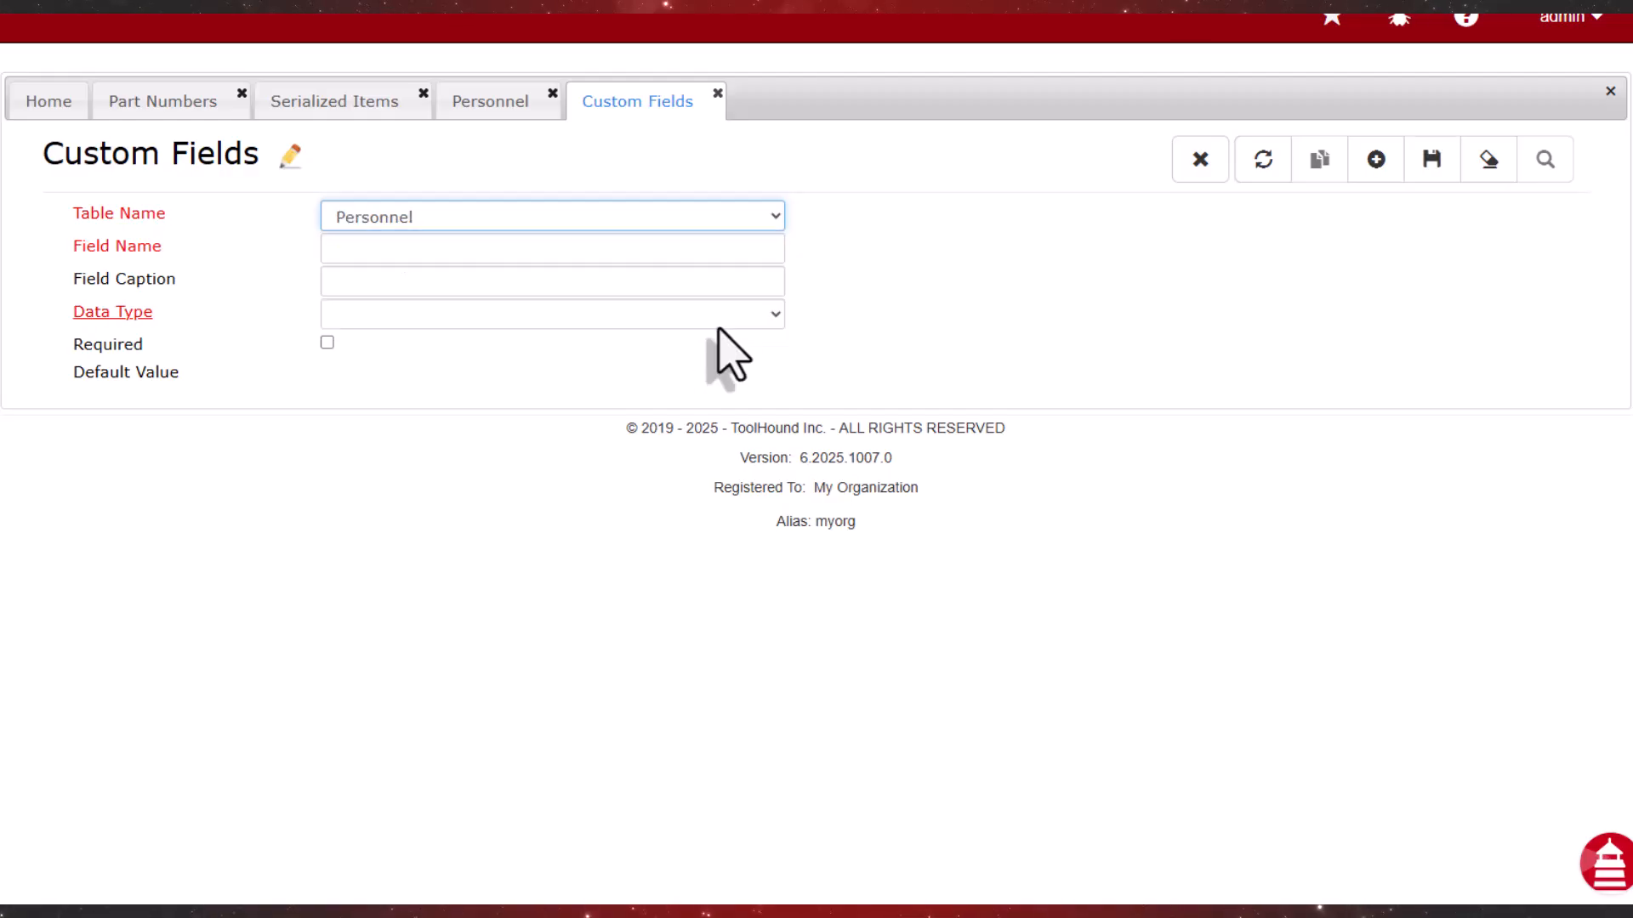
pyautogui.click(685, 248)
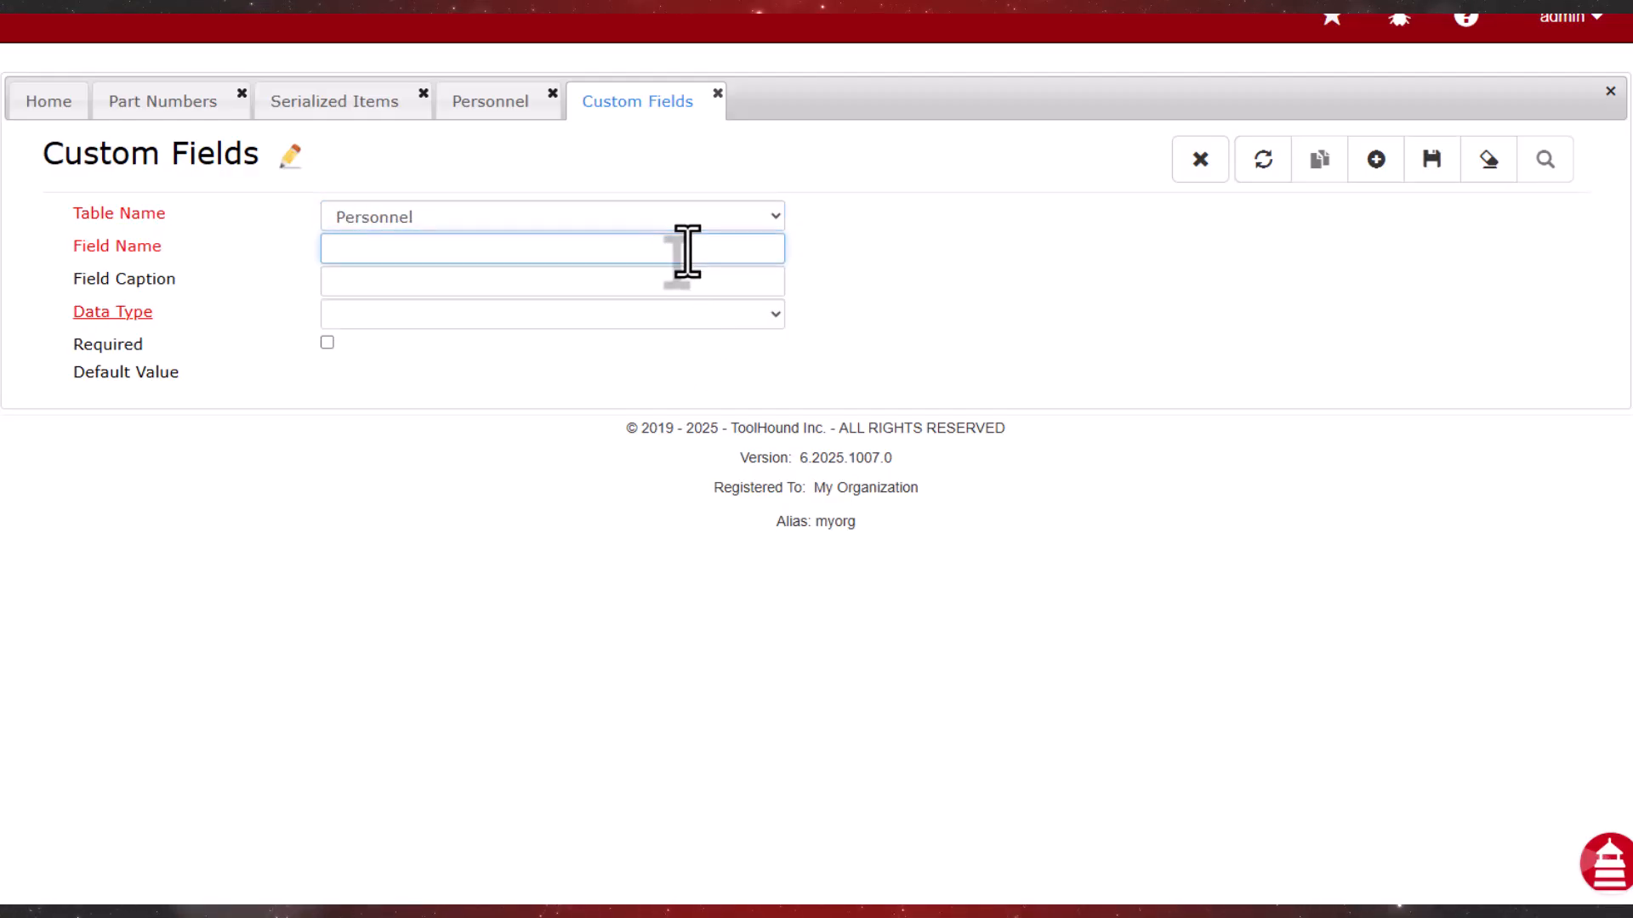
pyautogui.write('FIFI')
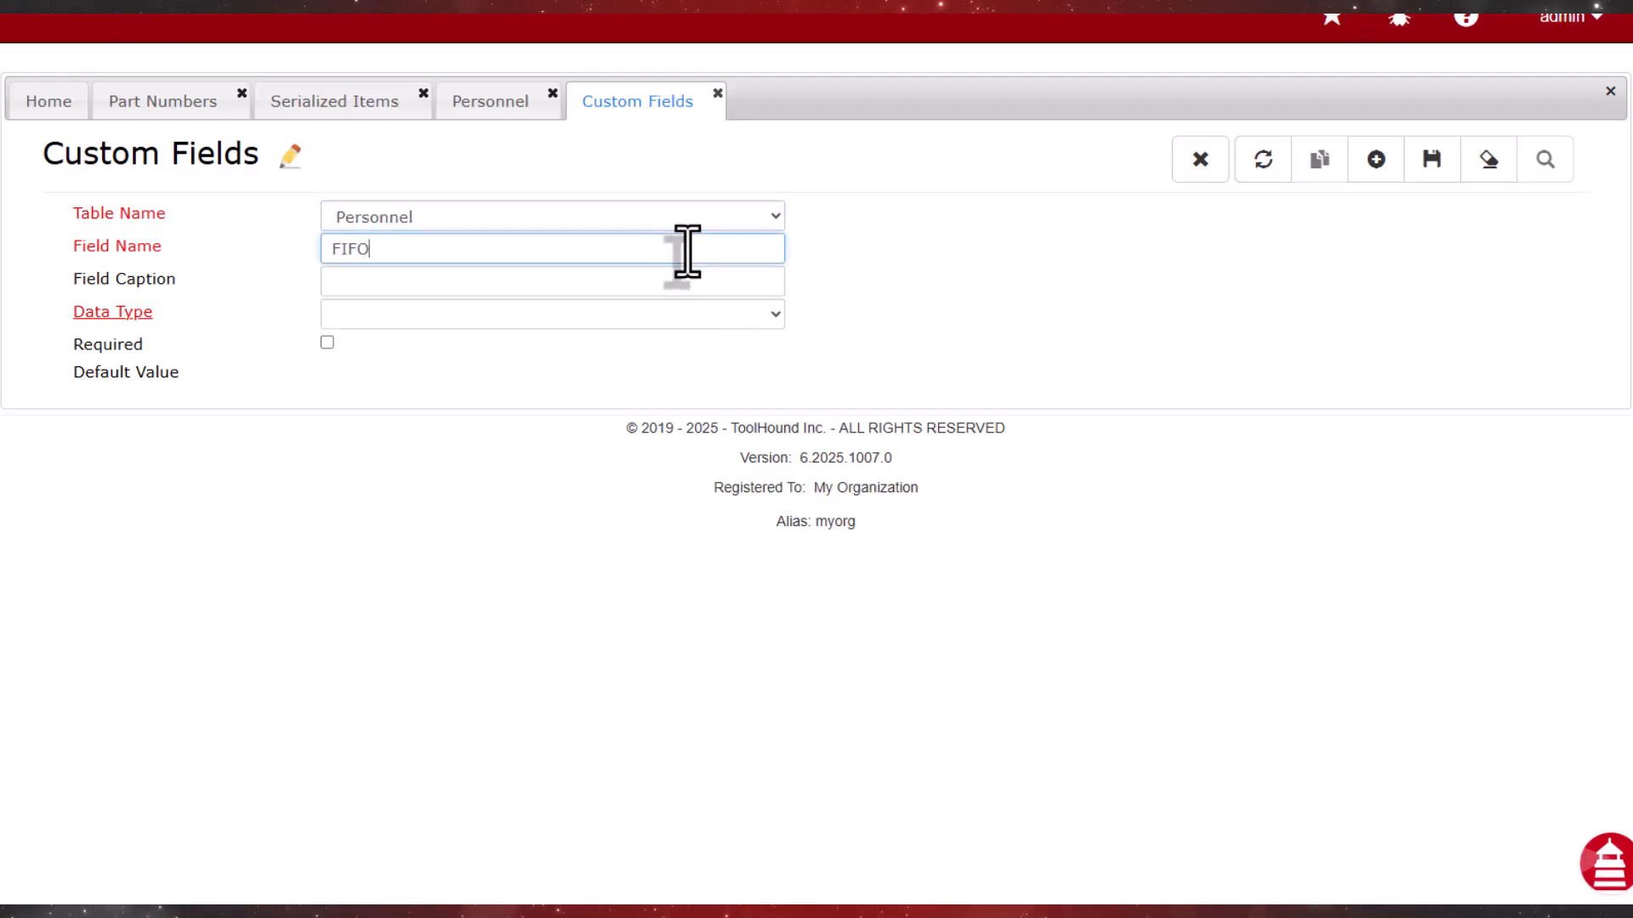
pyautogui.press('Tab')
pyautogui.write('FIF')
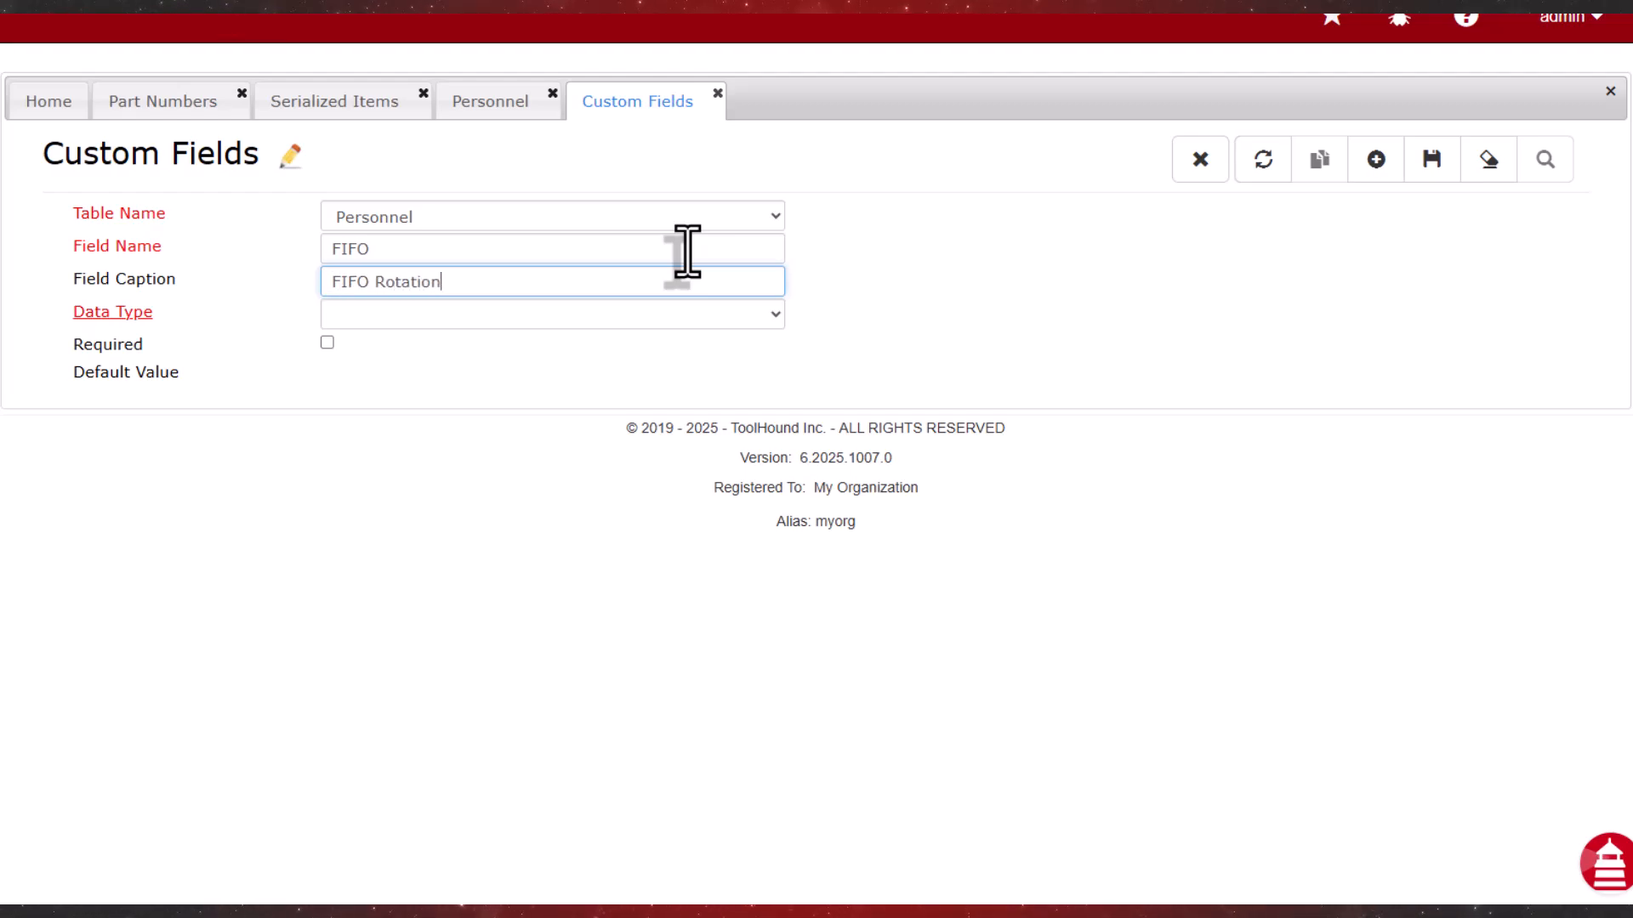
pyautogui.press('Tab')
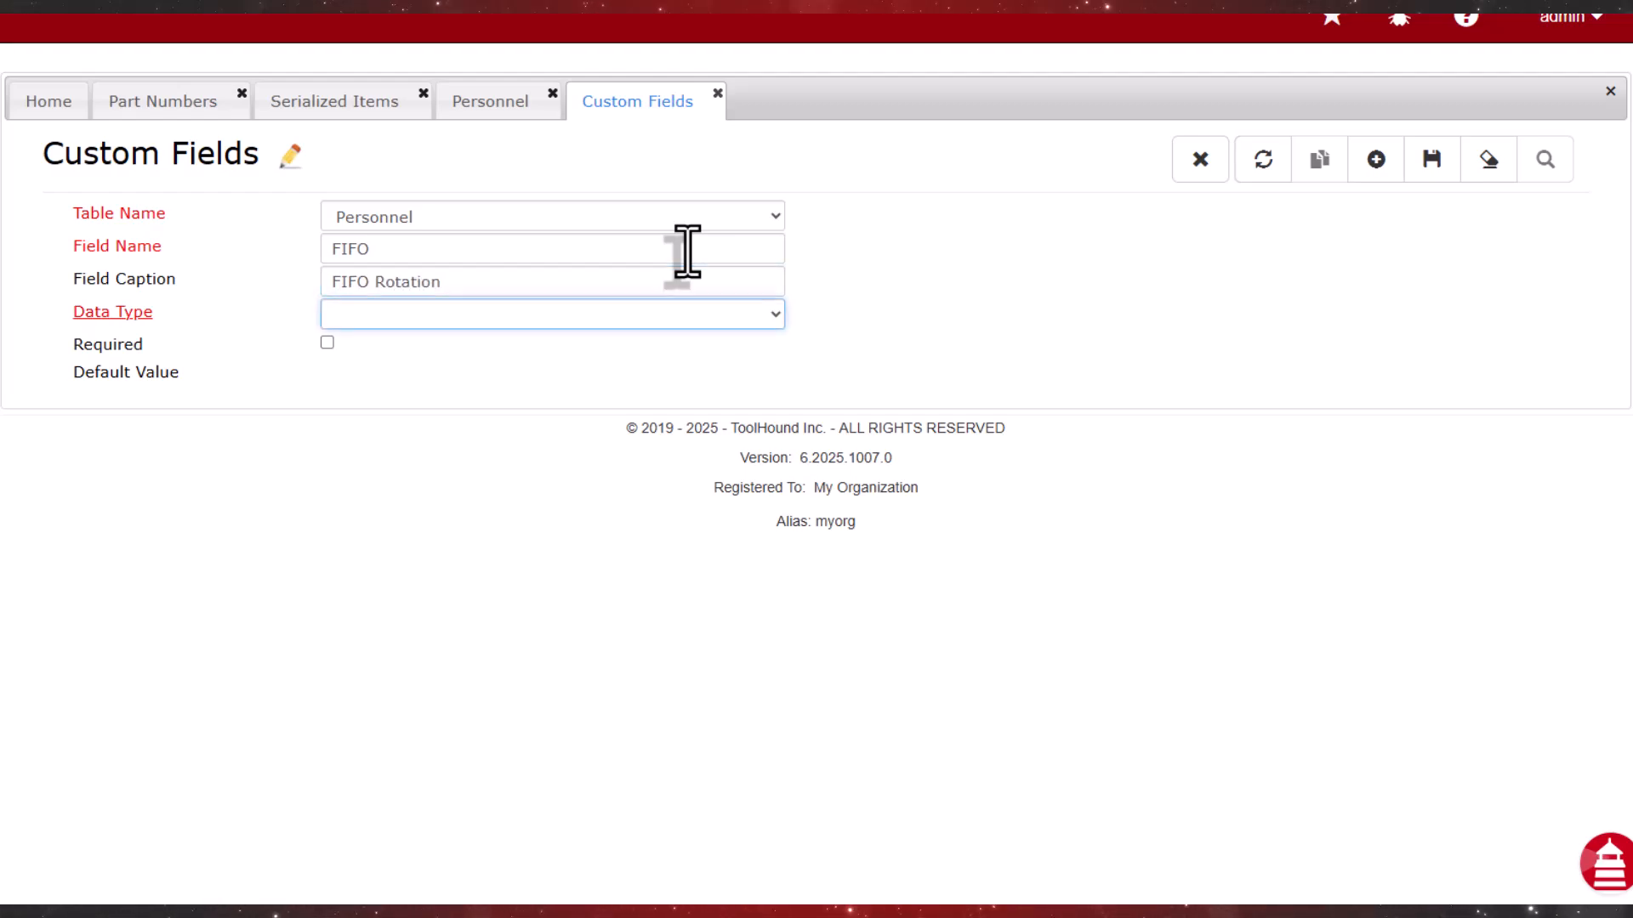
# Set the FIFO field's data type to the FIFO Rotation picklist and save the custom field
pyautogui.click(772, 317)
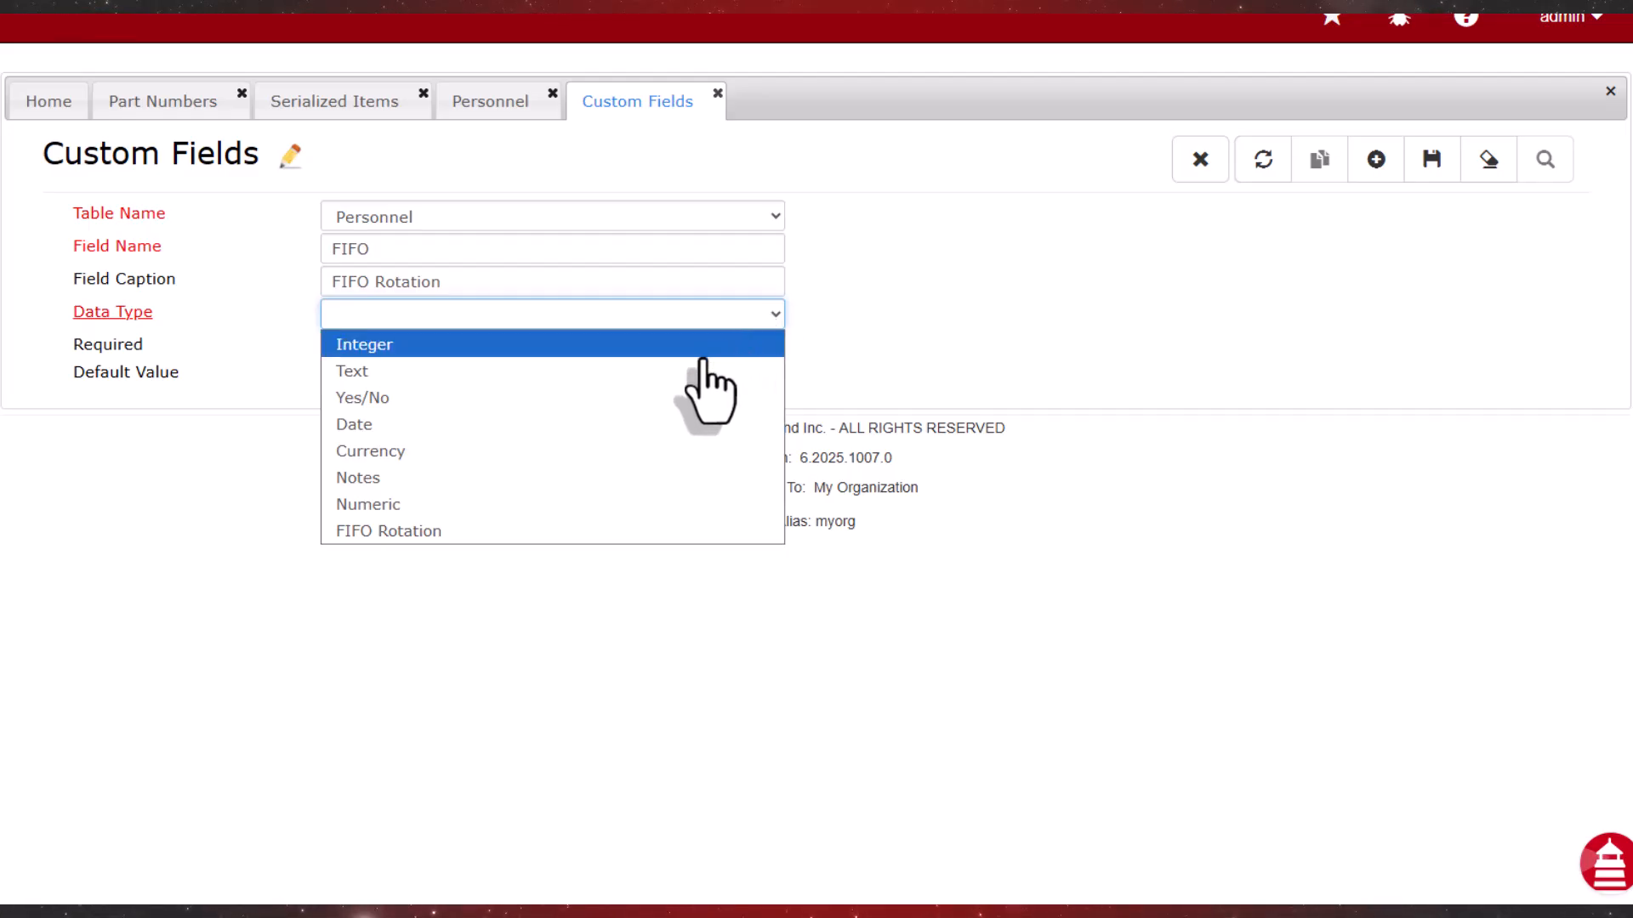
pyautogui.click(585, 531)
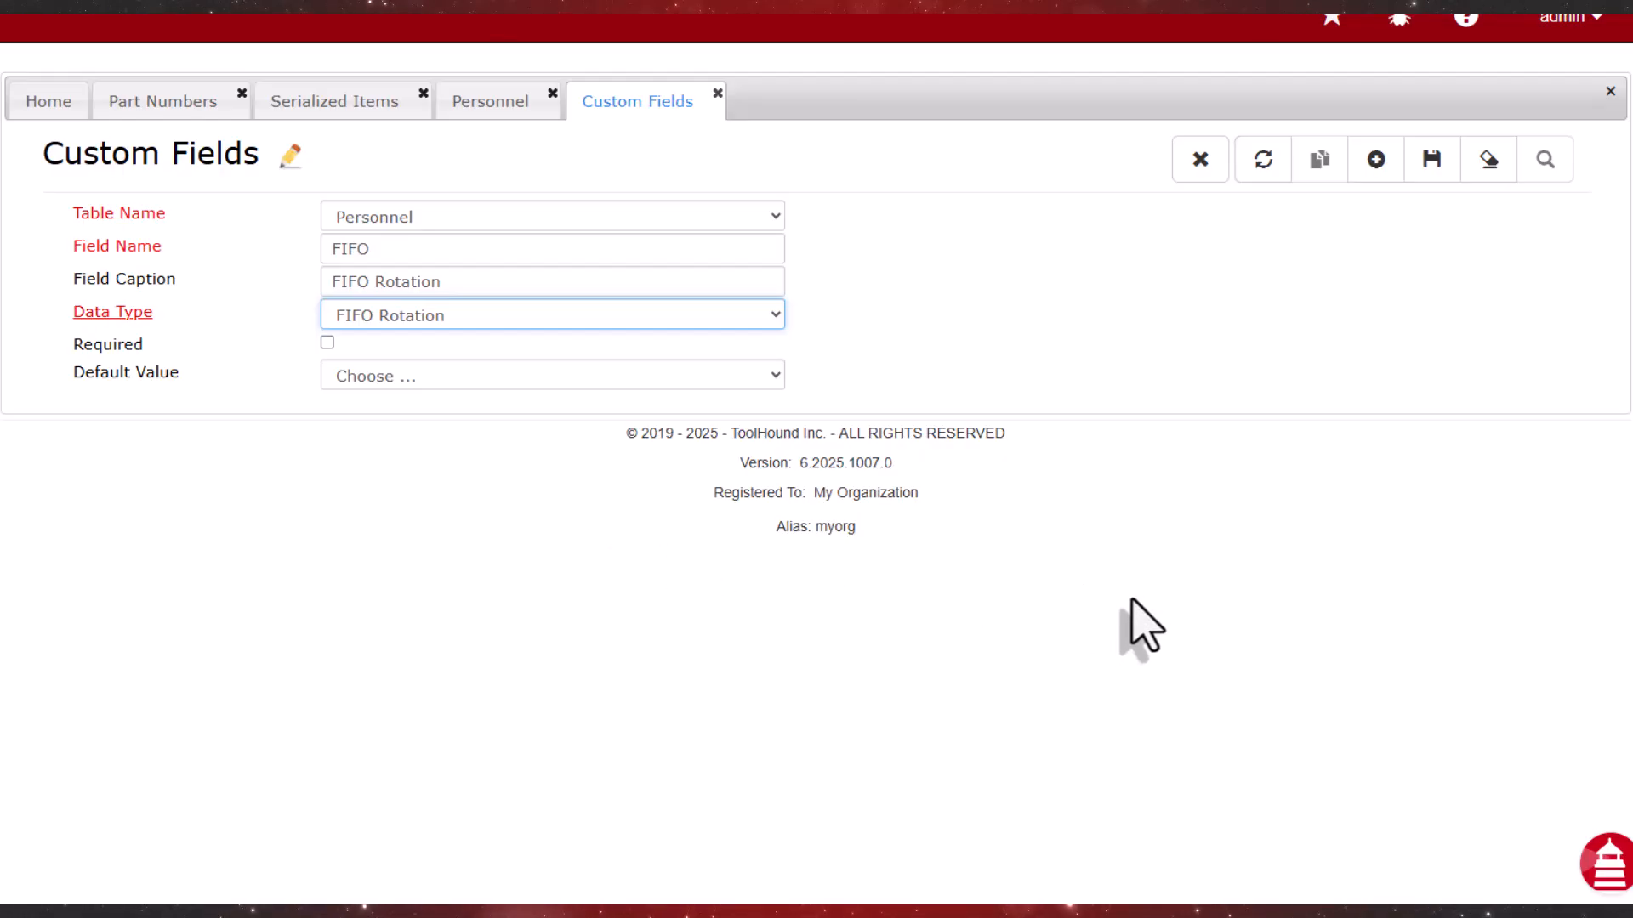
pyautogui.click(1434, 163)
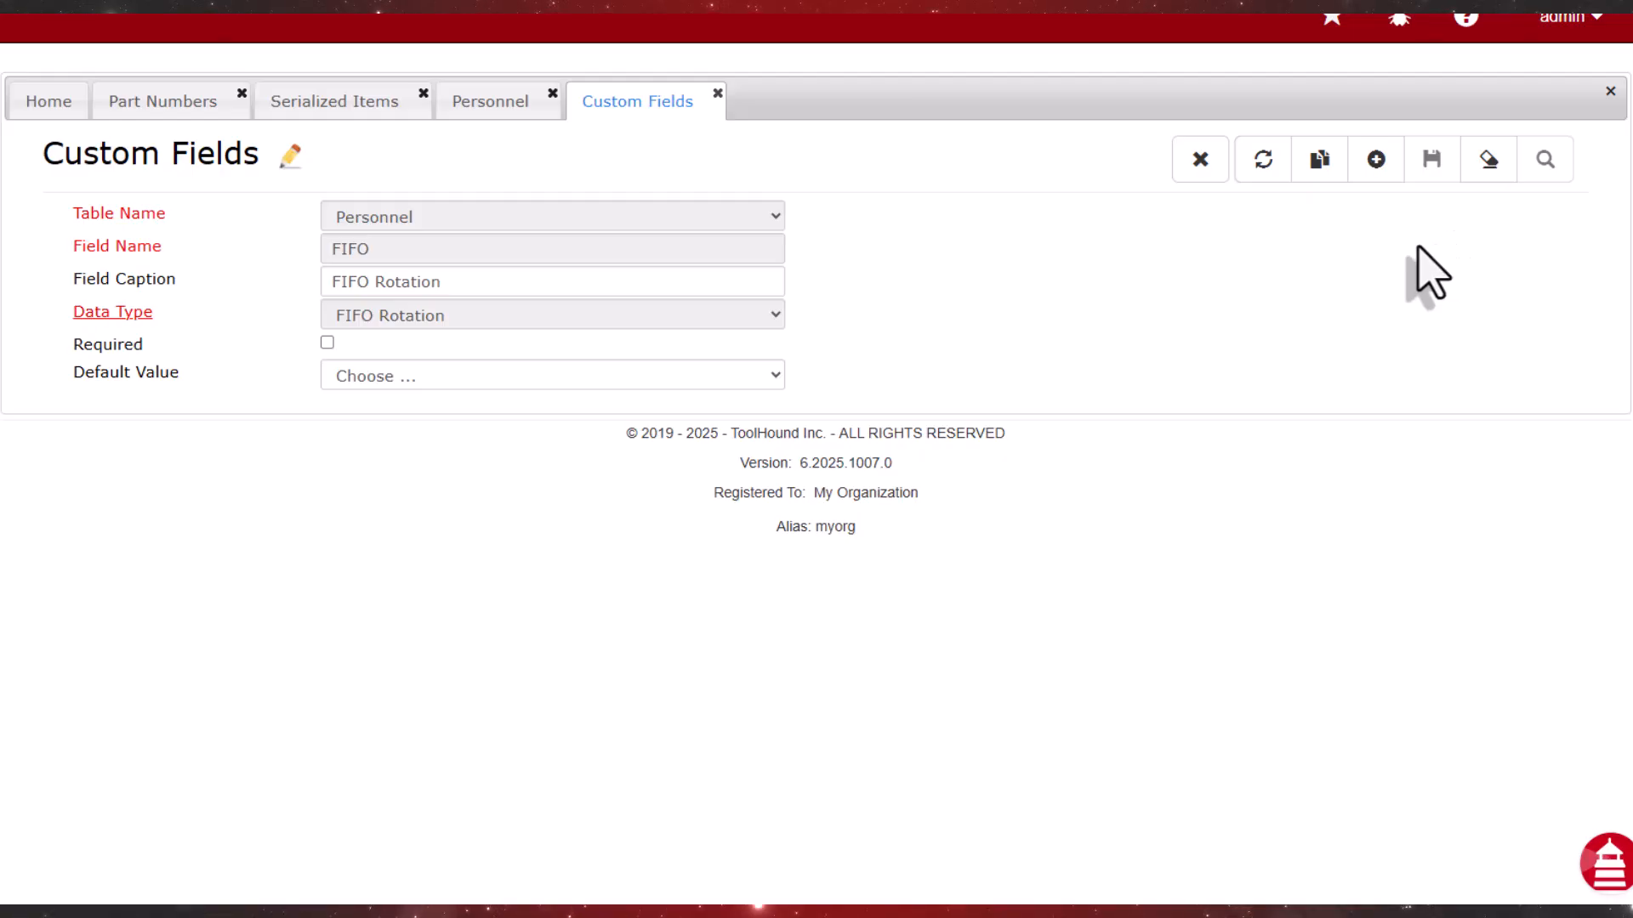
# Refresh the open Personnel record, set its FIFO Rotation custom field to 10 Days ON / 4 Days OFF, and save
pyautogui.click(466, 106)
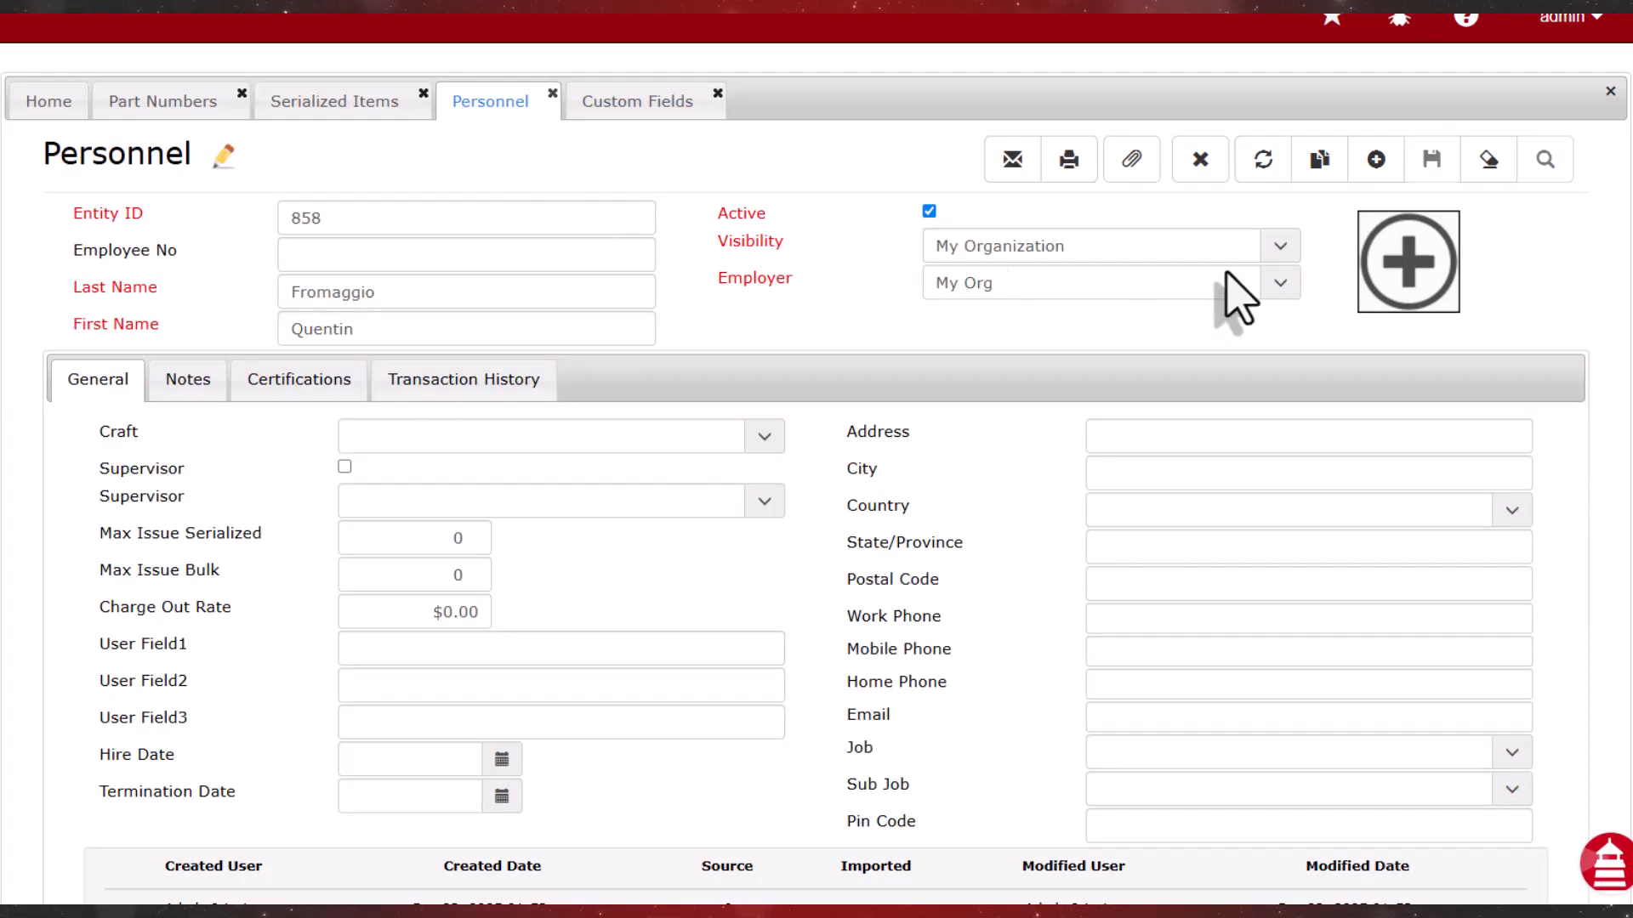
pyautogui.click(1263, 161)
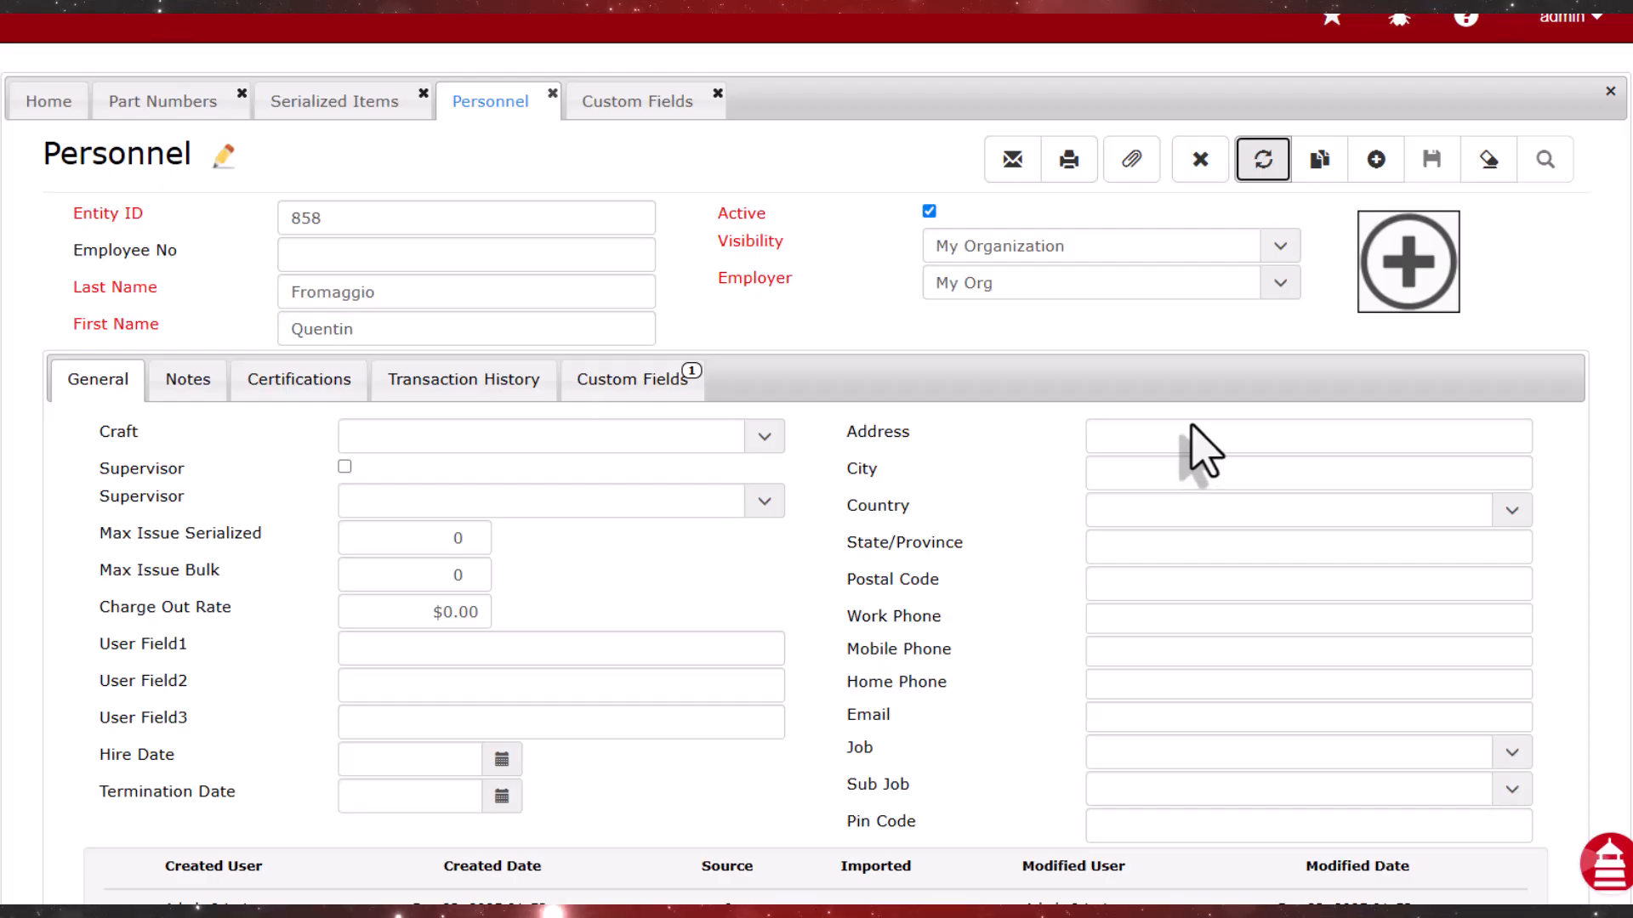
pyautogui.click(614, 398)
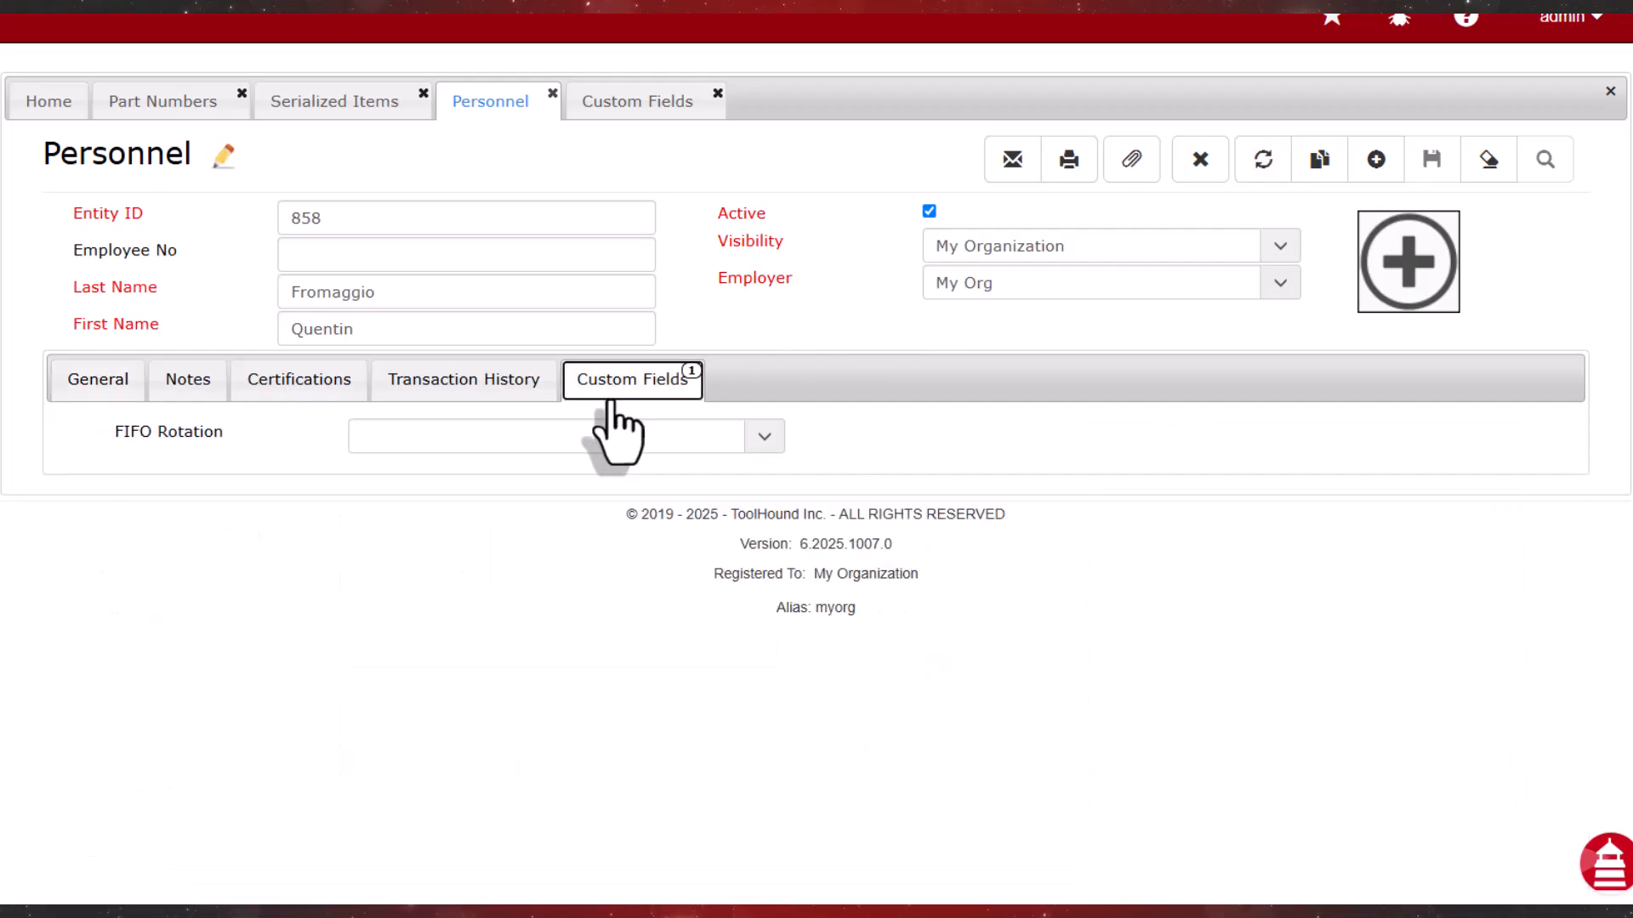
pyautogui.click(767, 446)
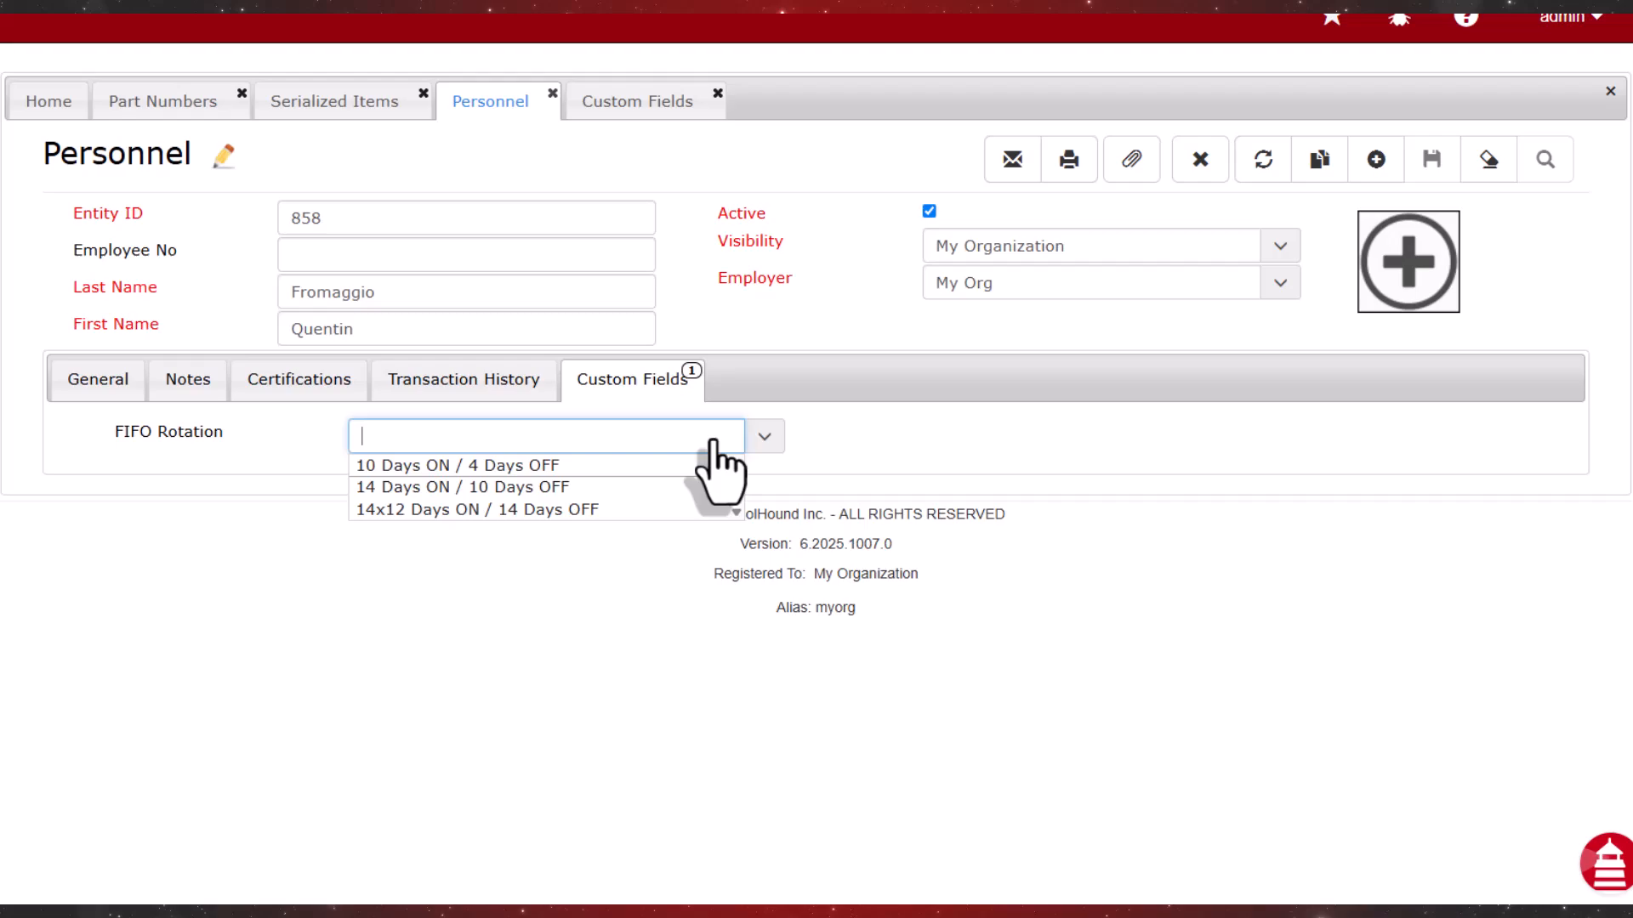
pyautogui.click(605, 467)
pyautogui.click(1429, 178)
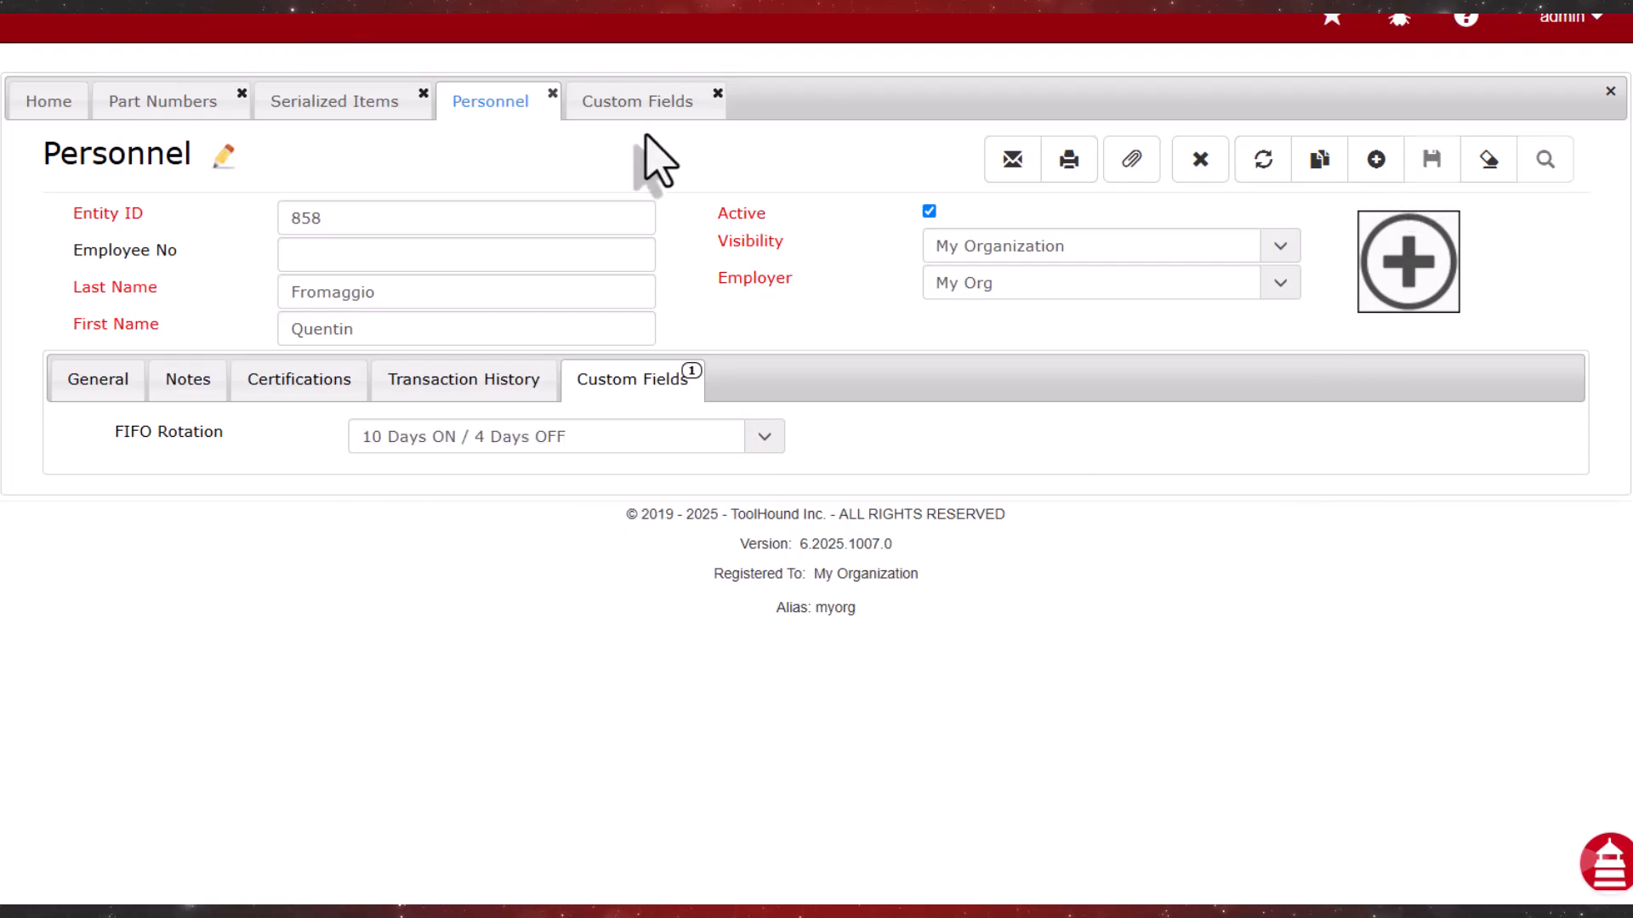
# Create another custom field for the Inventory Item table with field name Expiry and caption Expiry Date
pyautogui.click(634, 104)
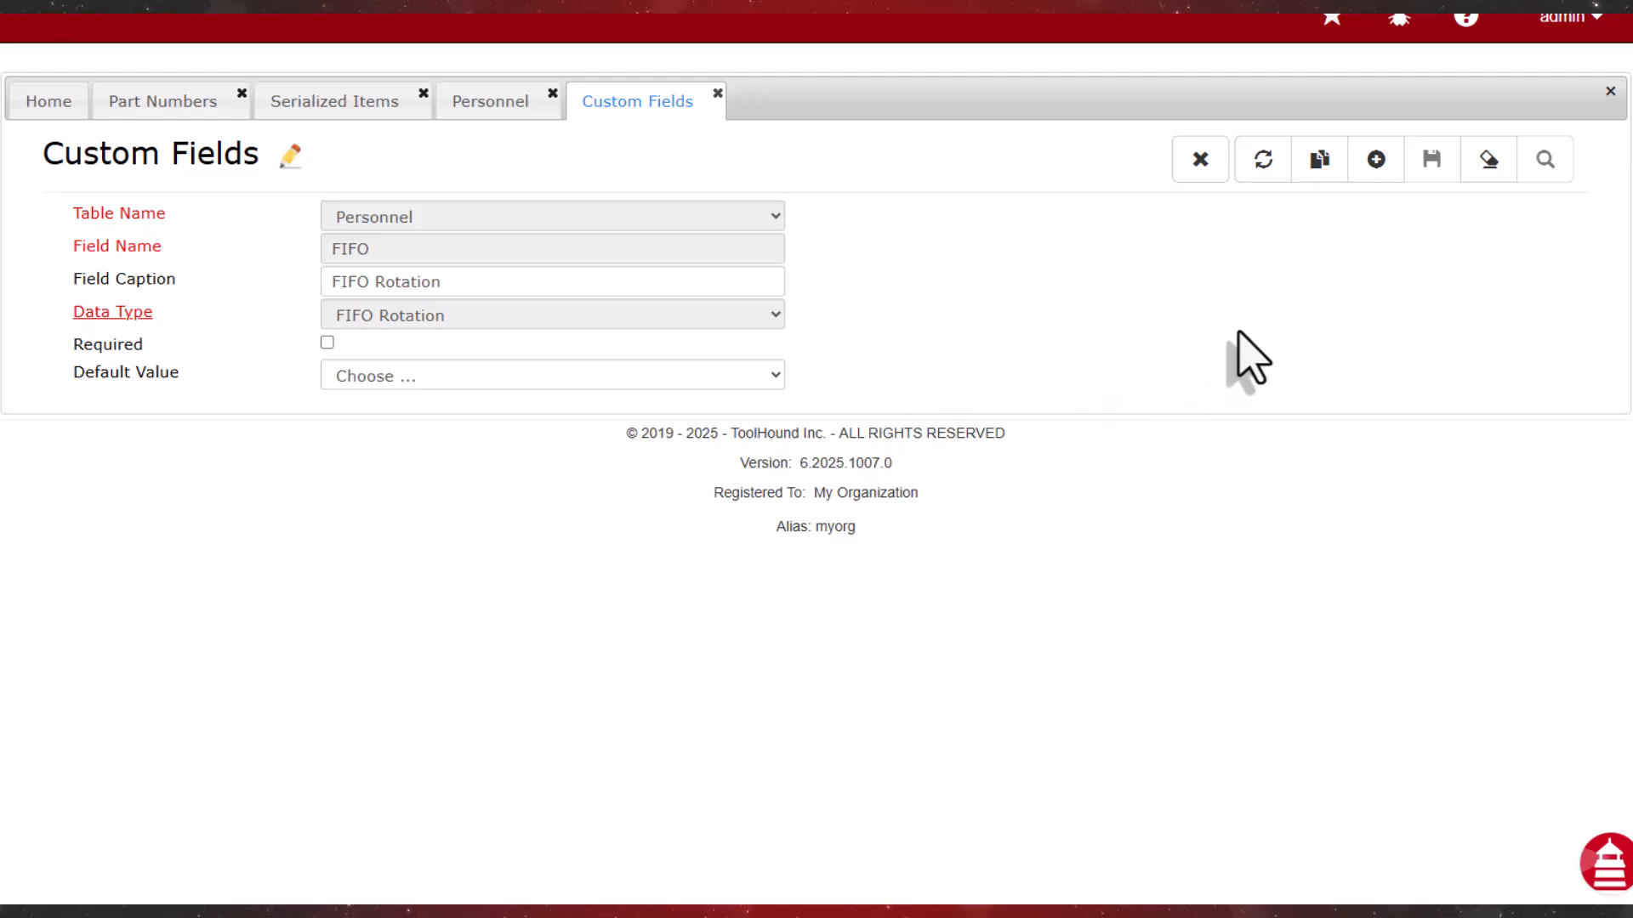
pyautogui.click(1488, 161)
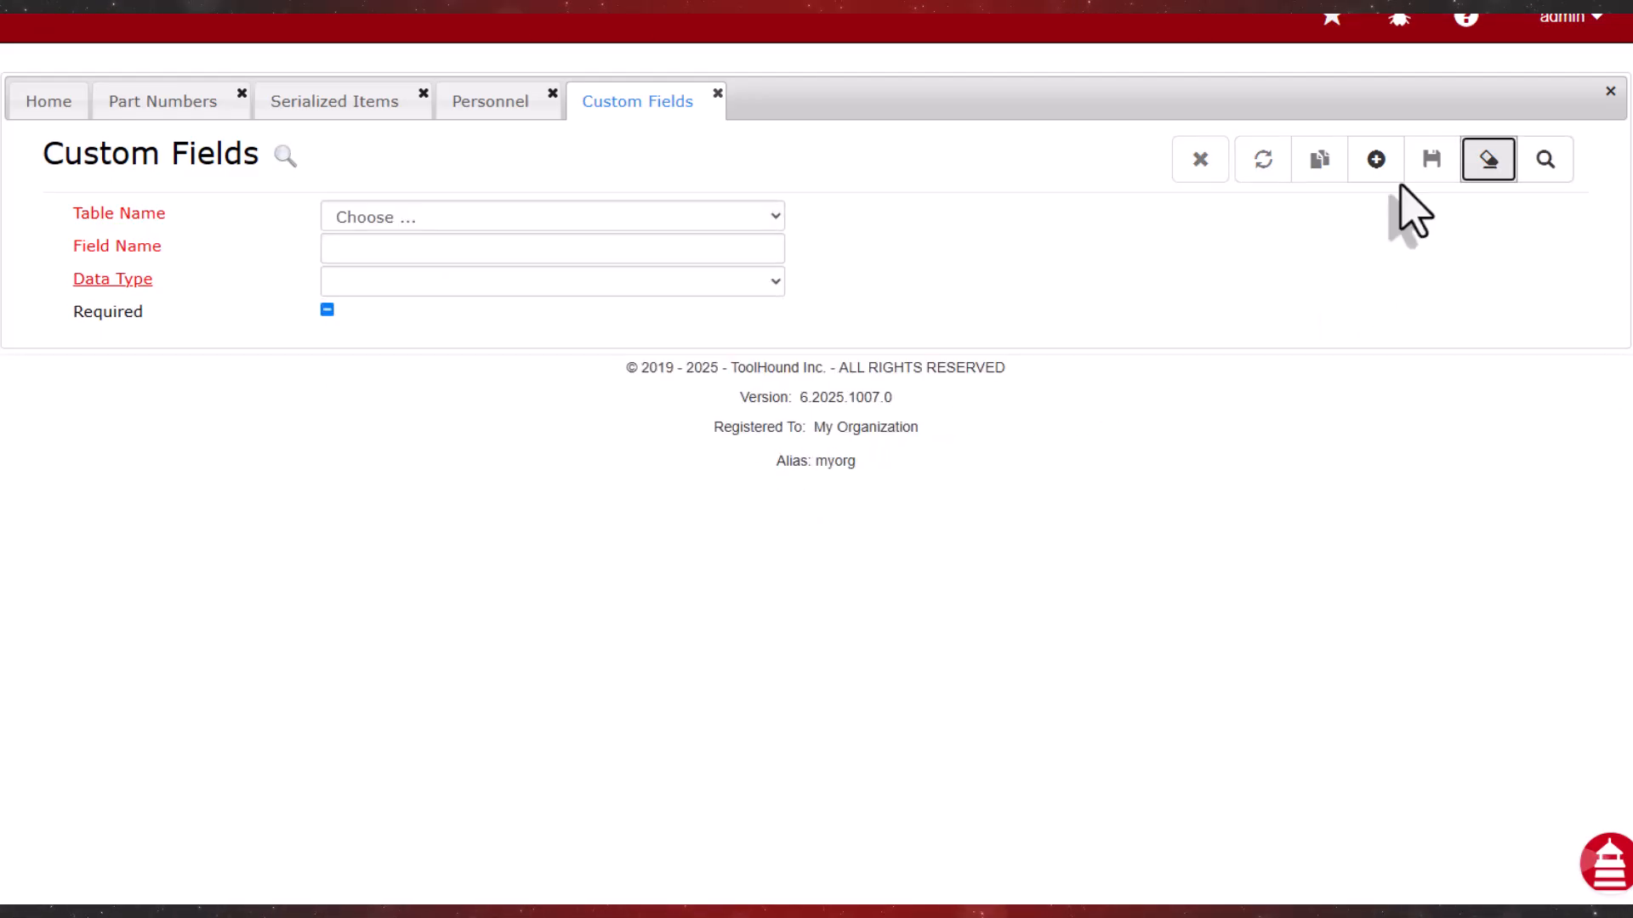
pyautogui.click(1361, 166)
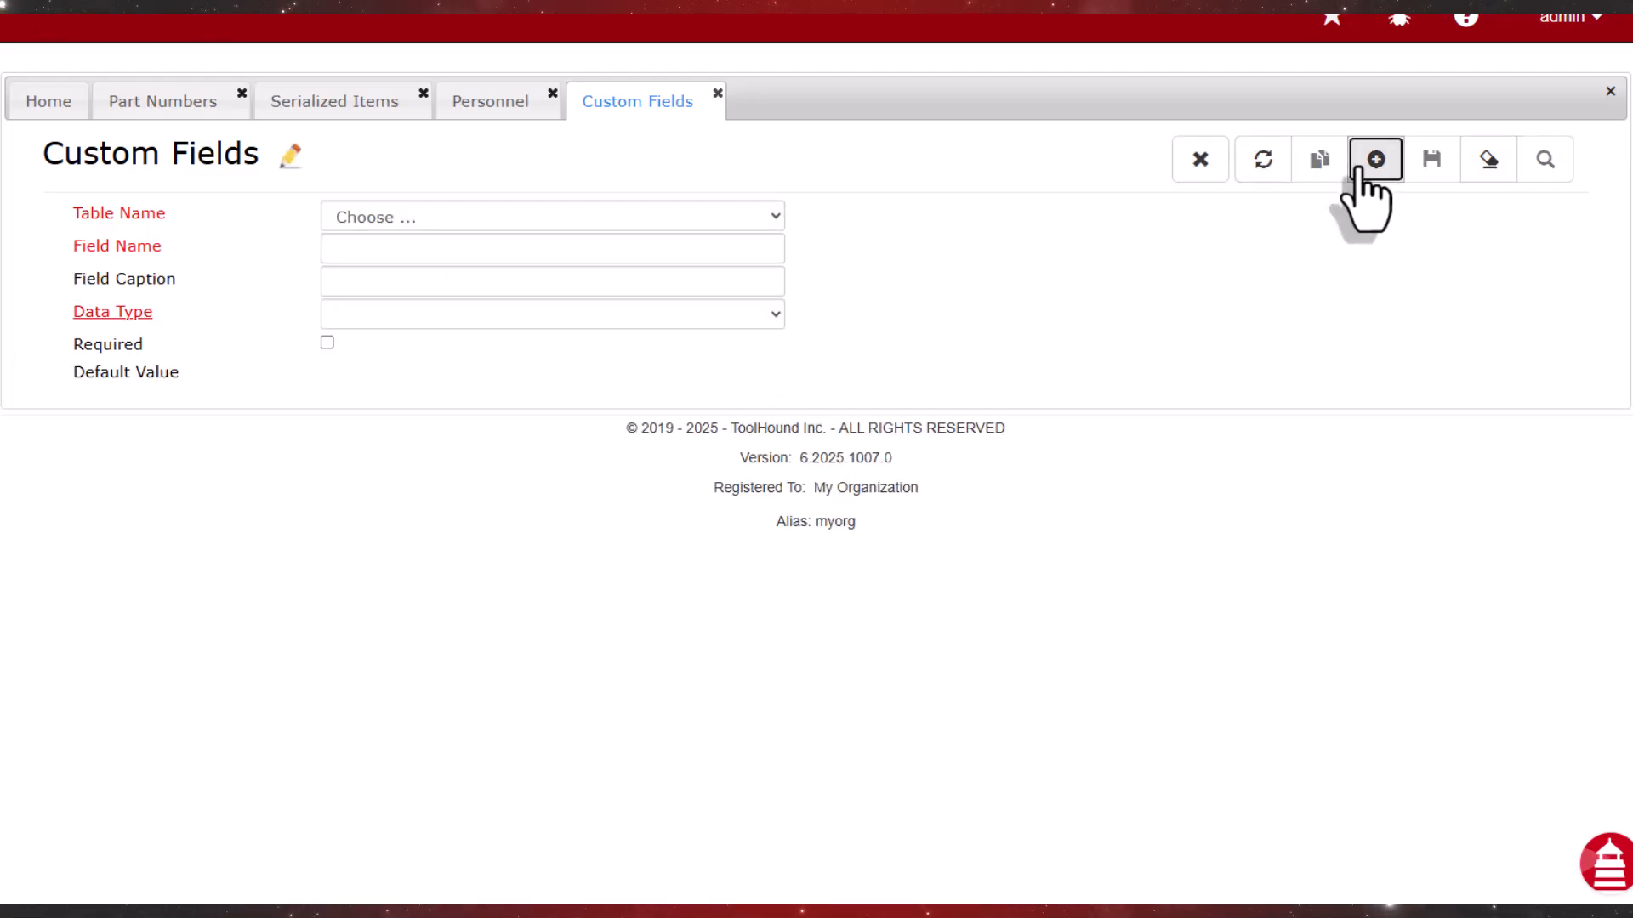
pyautogui.click(776, 220)
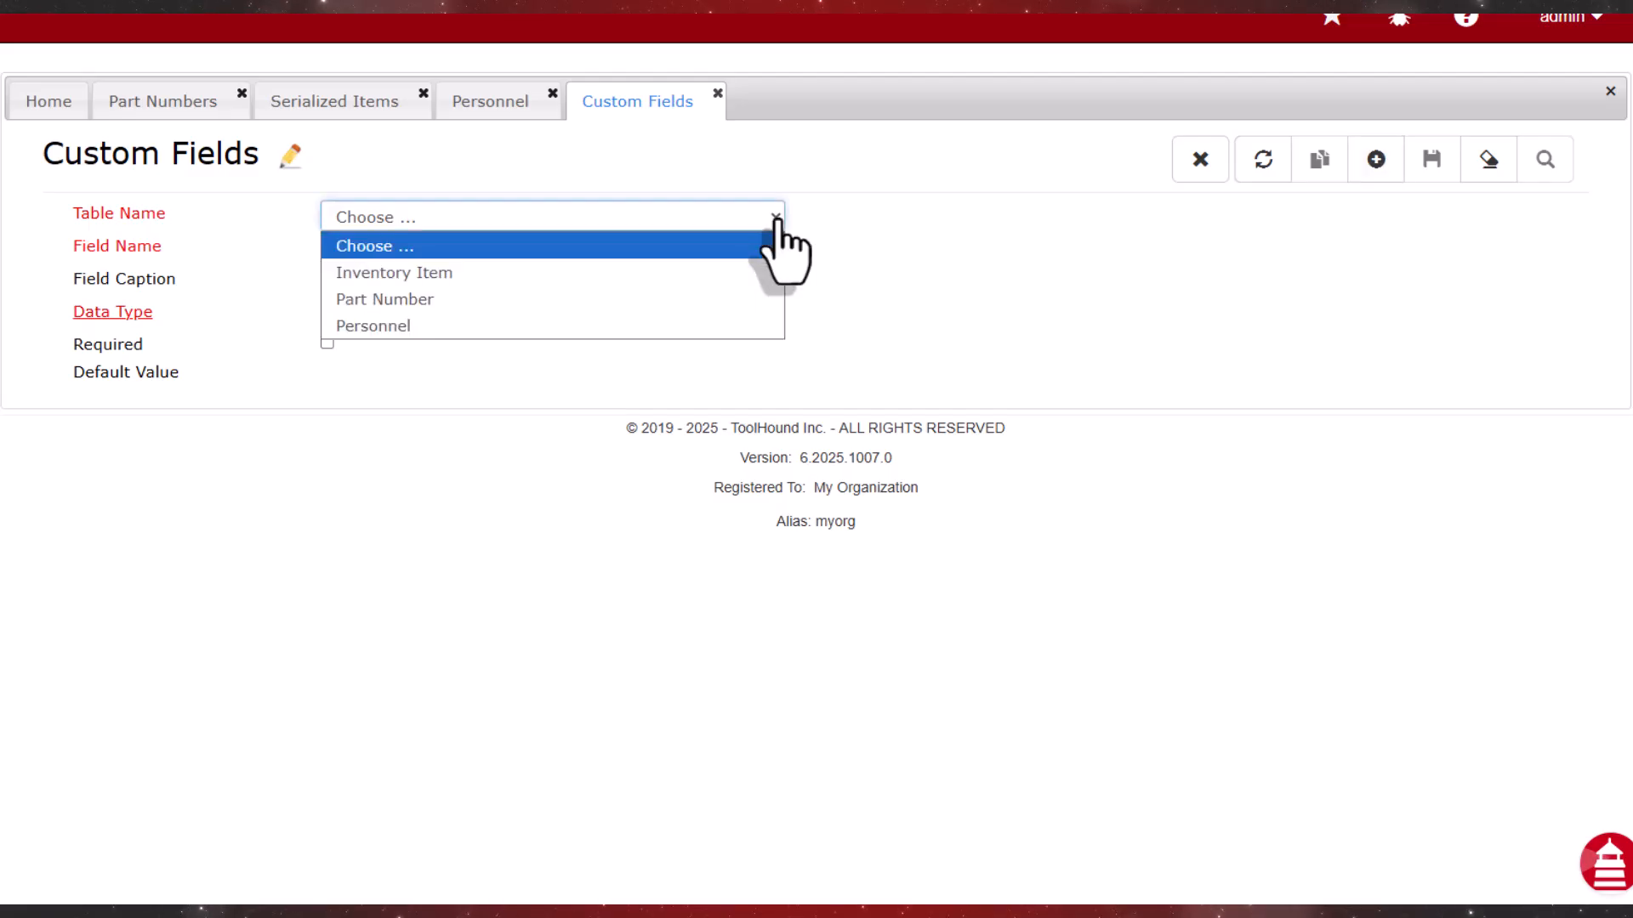
pyautogui.click(668, 273)
pyautogui.click(667, 252)
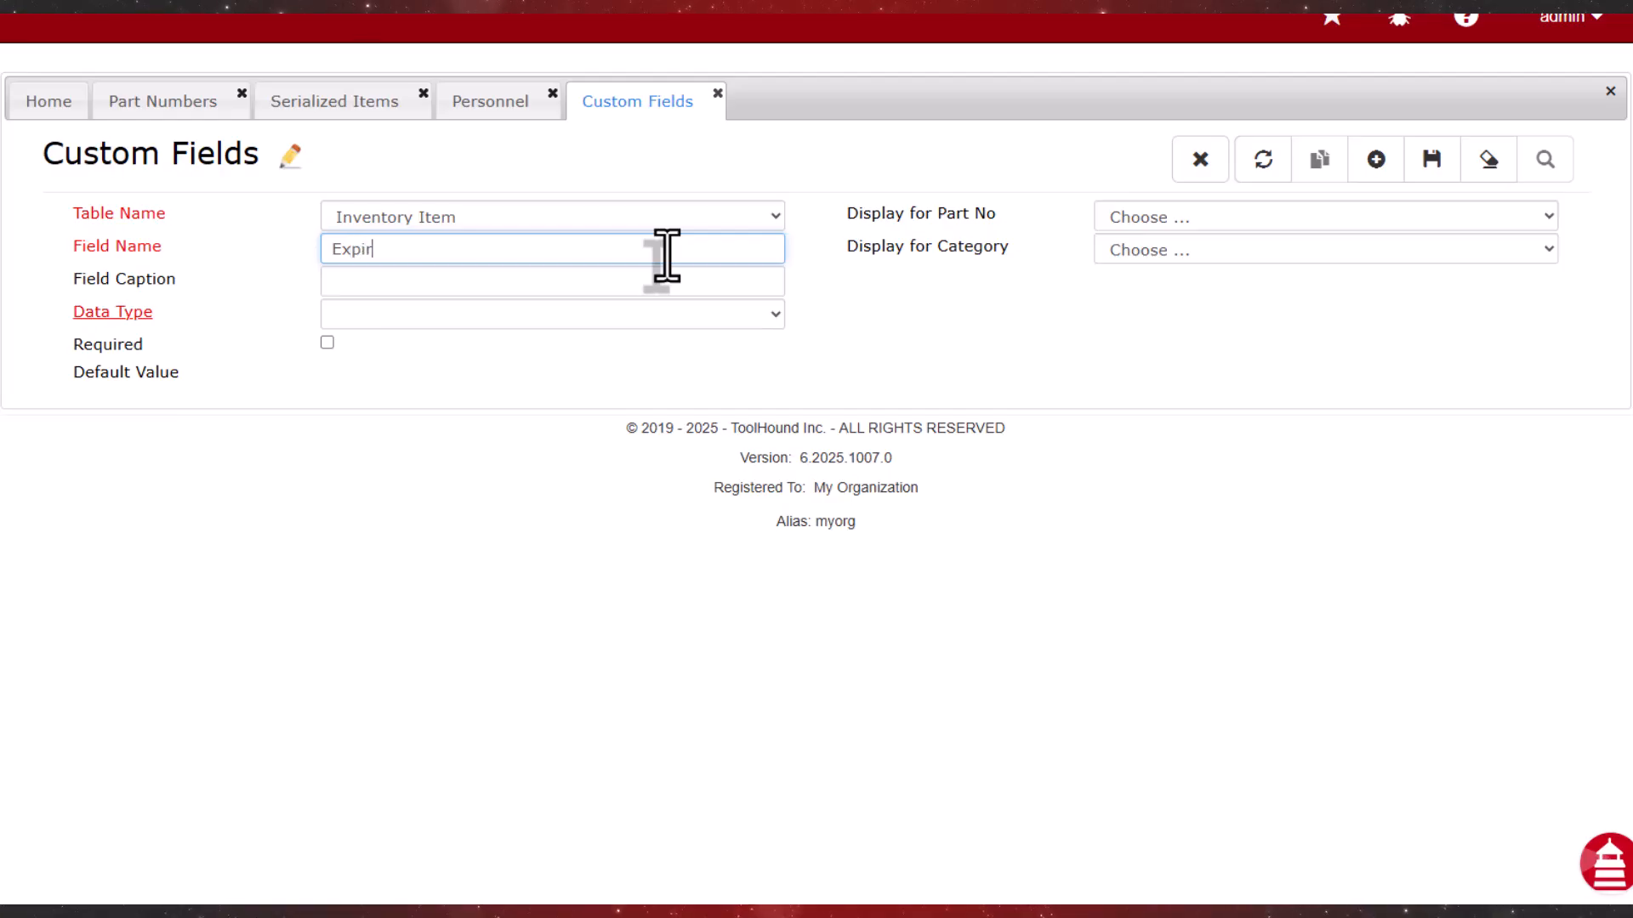
pyautogui.press('Tab')
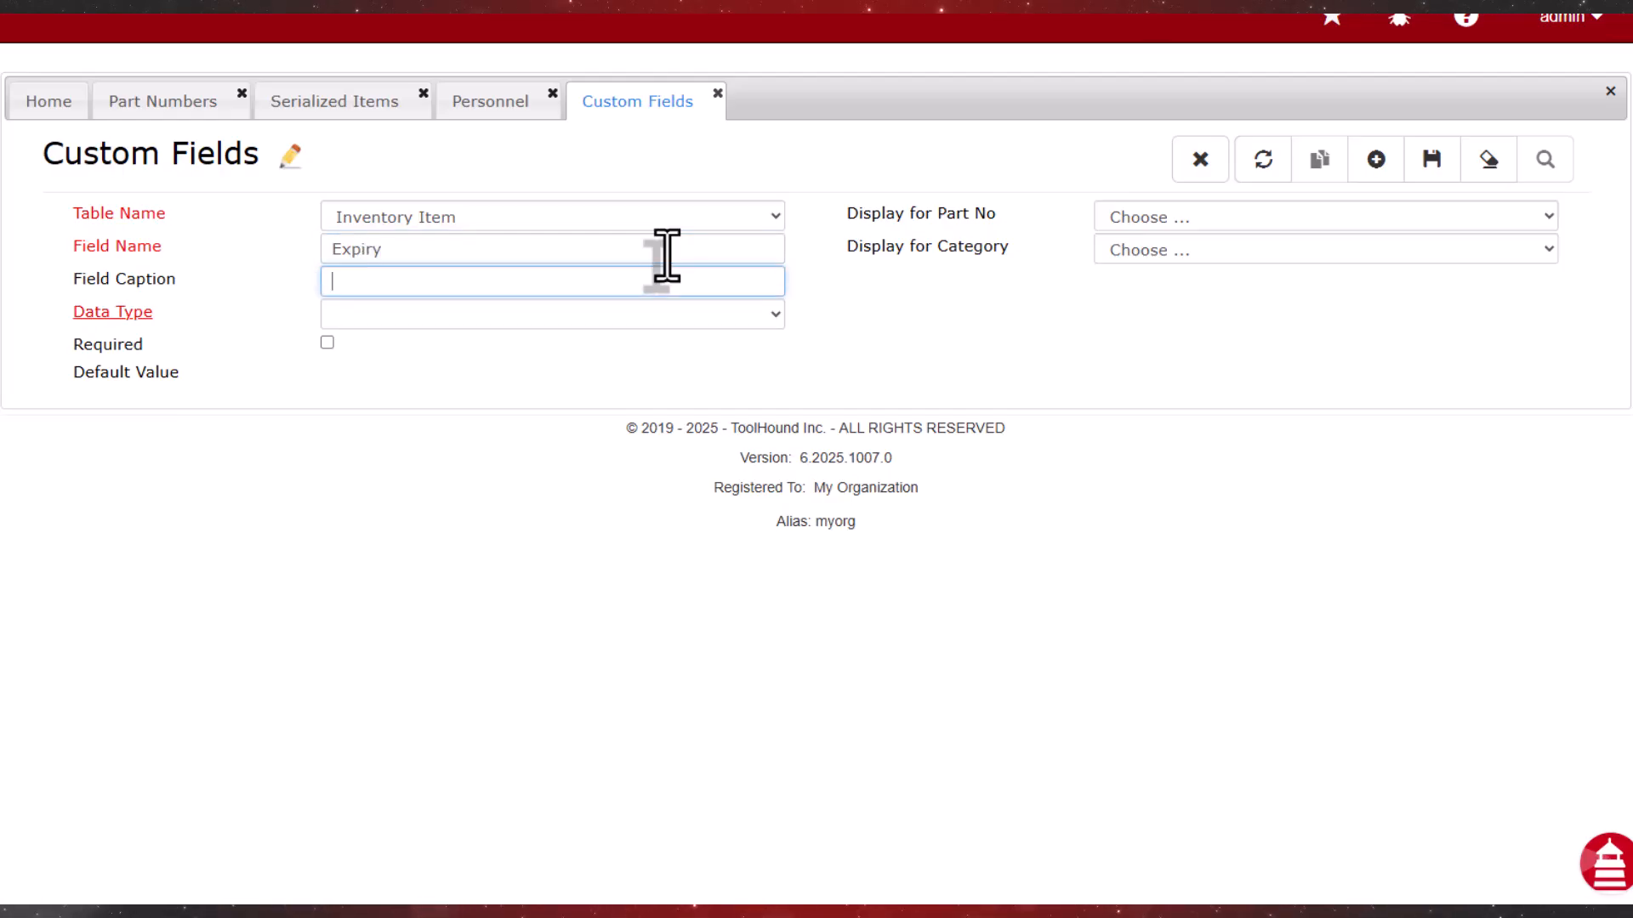
pyautogui.write('Expir')
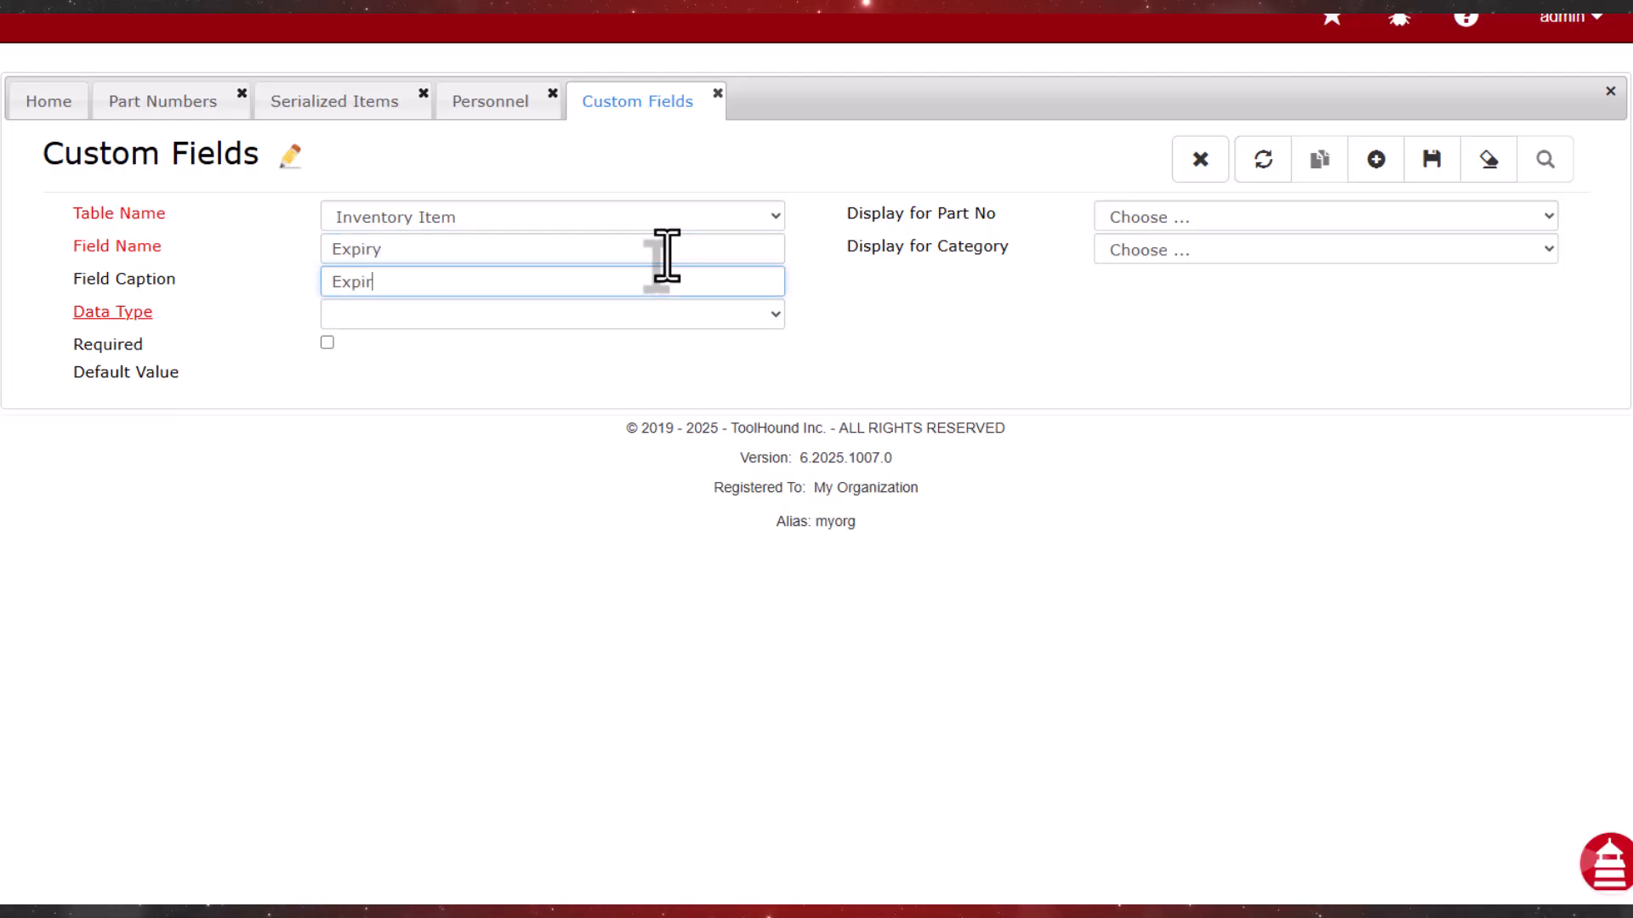
pyautogui.write('y Date')
pyautogui.press('Tab')
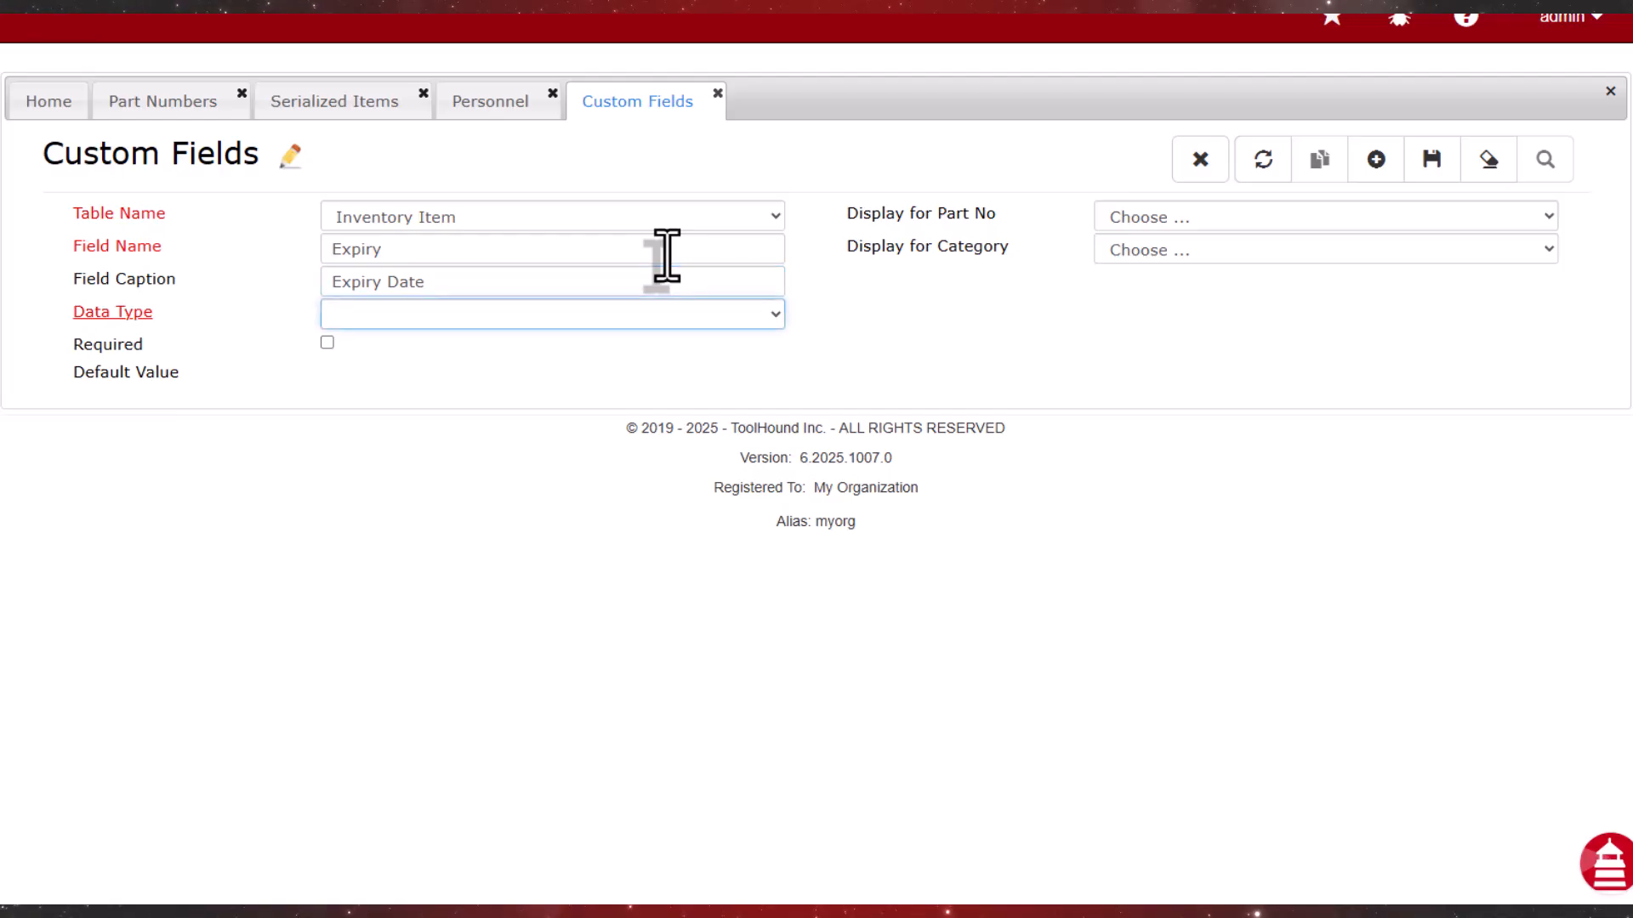
# Set the Expiry field's data type to Date and save the custom field
pyautogui.click(772, 319)
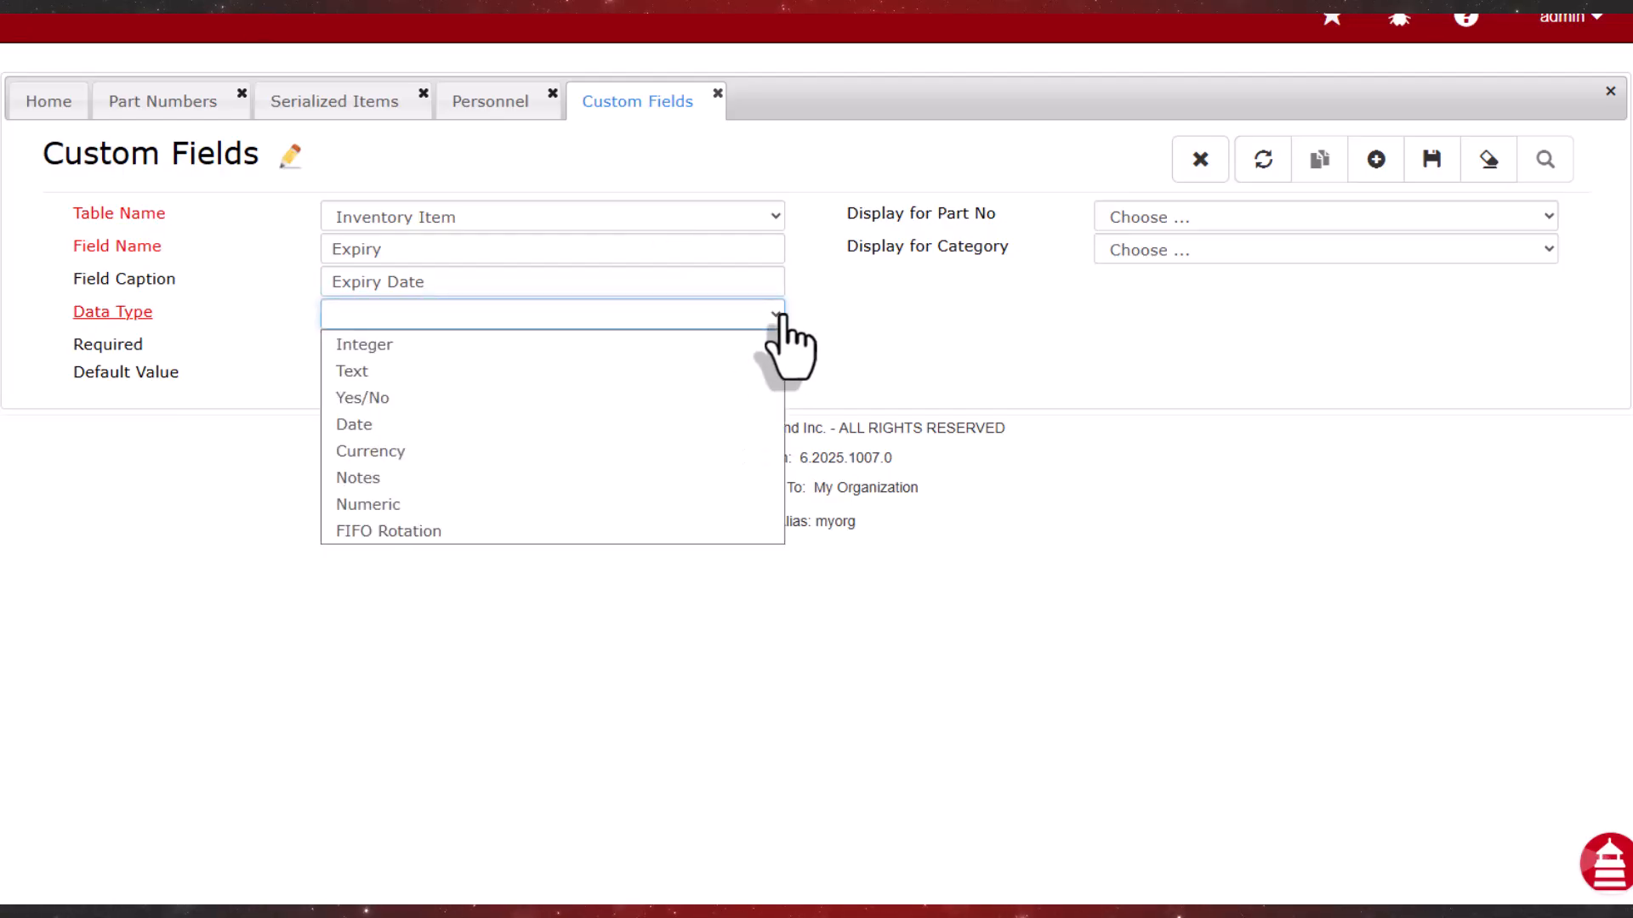
pyautogui.click(519, 425)
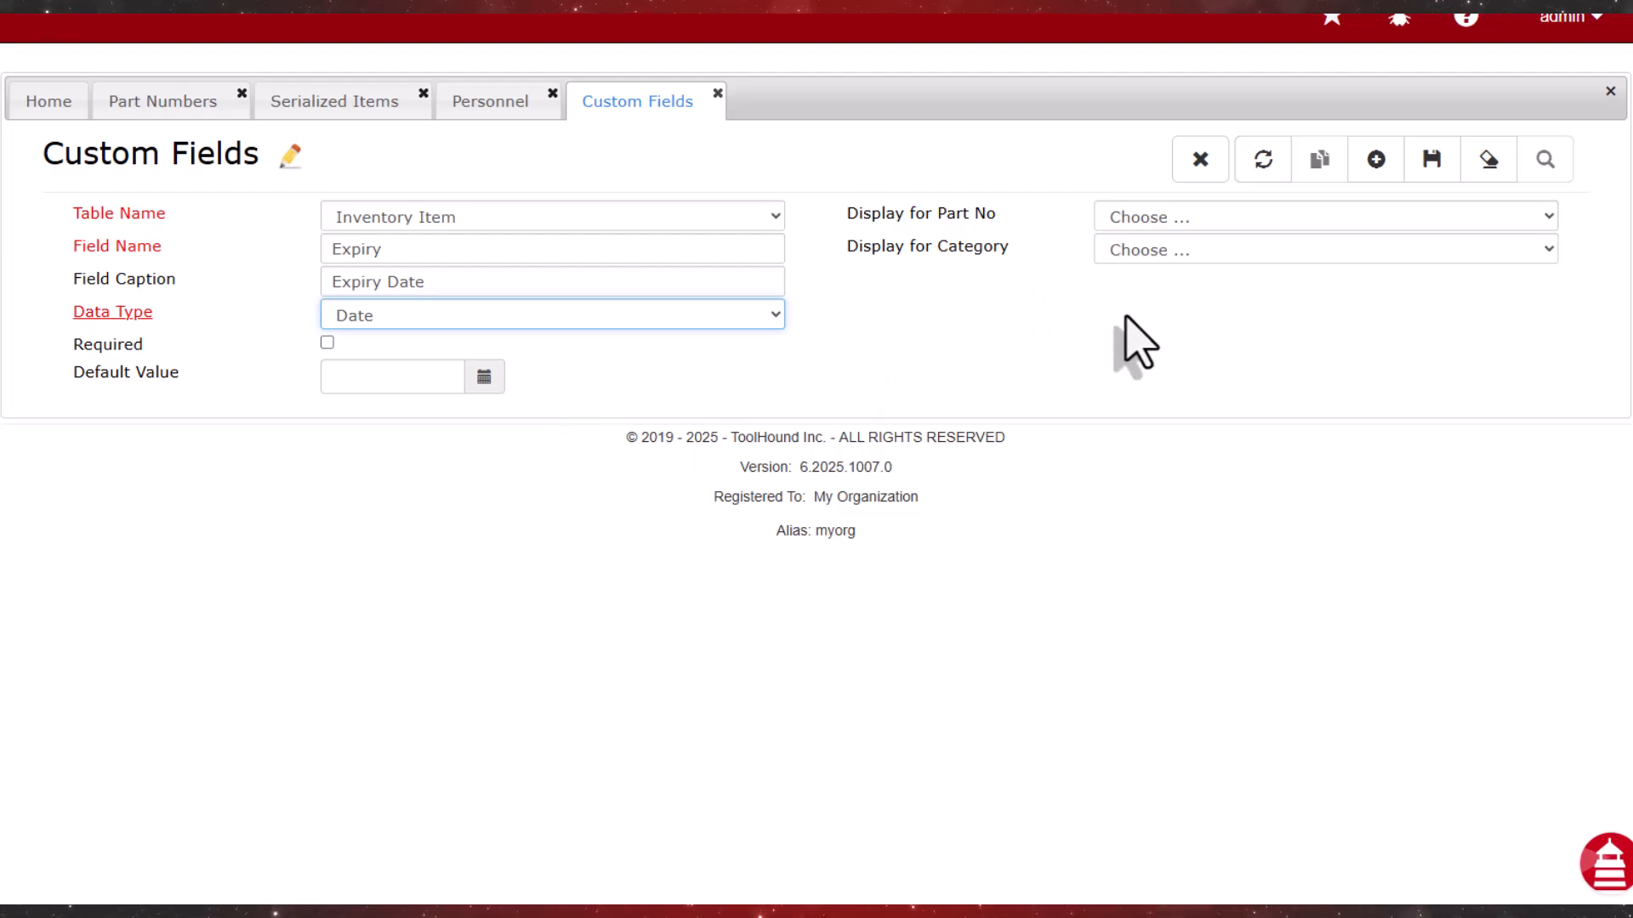
pyautogui.click(1431, 159)
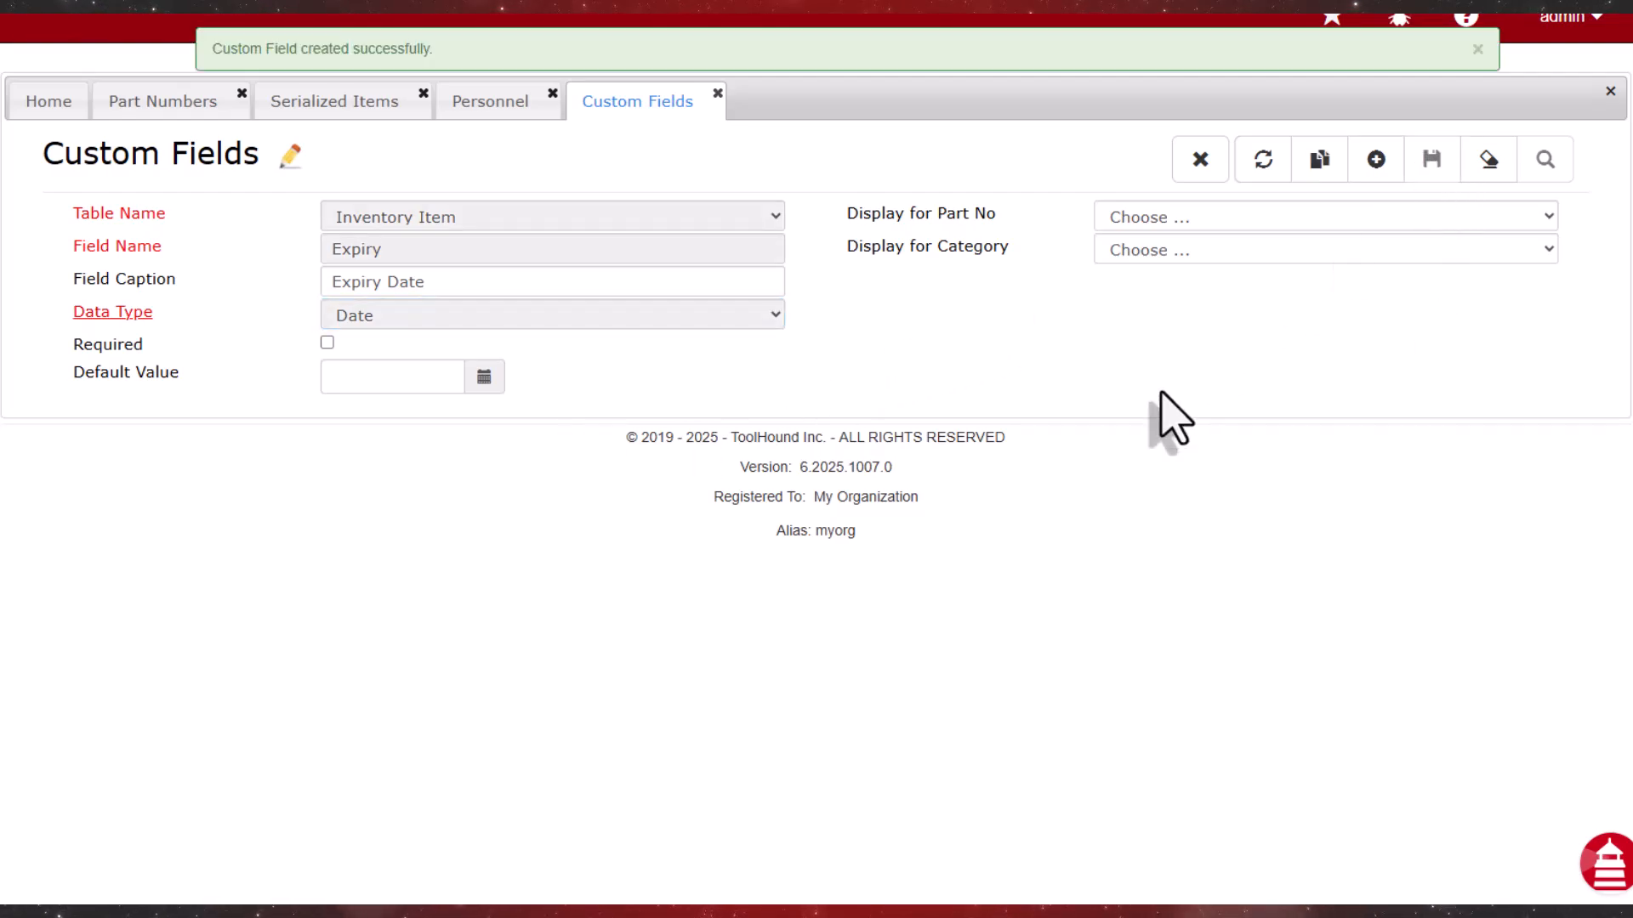
# Refresh the open AC-01 serialized item record and view its custom fields
pyautogui.click(337, 113)
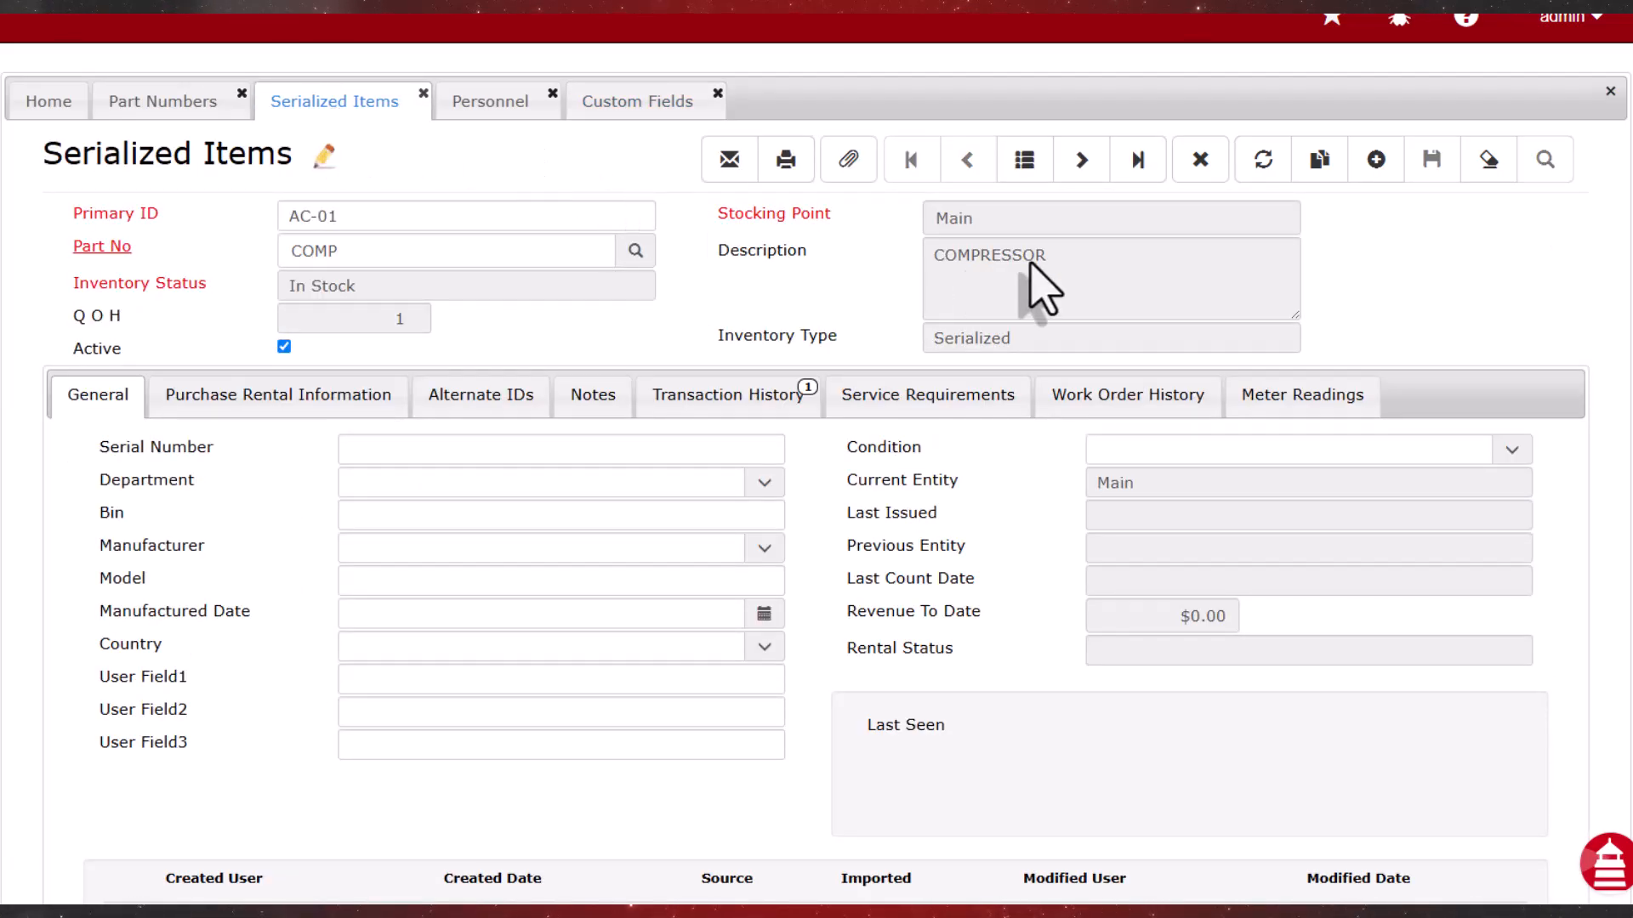
pyautogui.click(1262, 166)
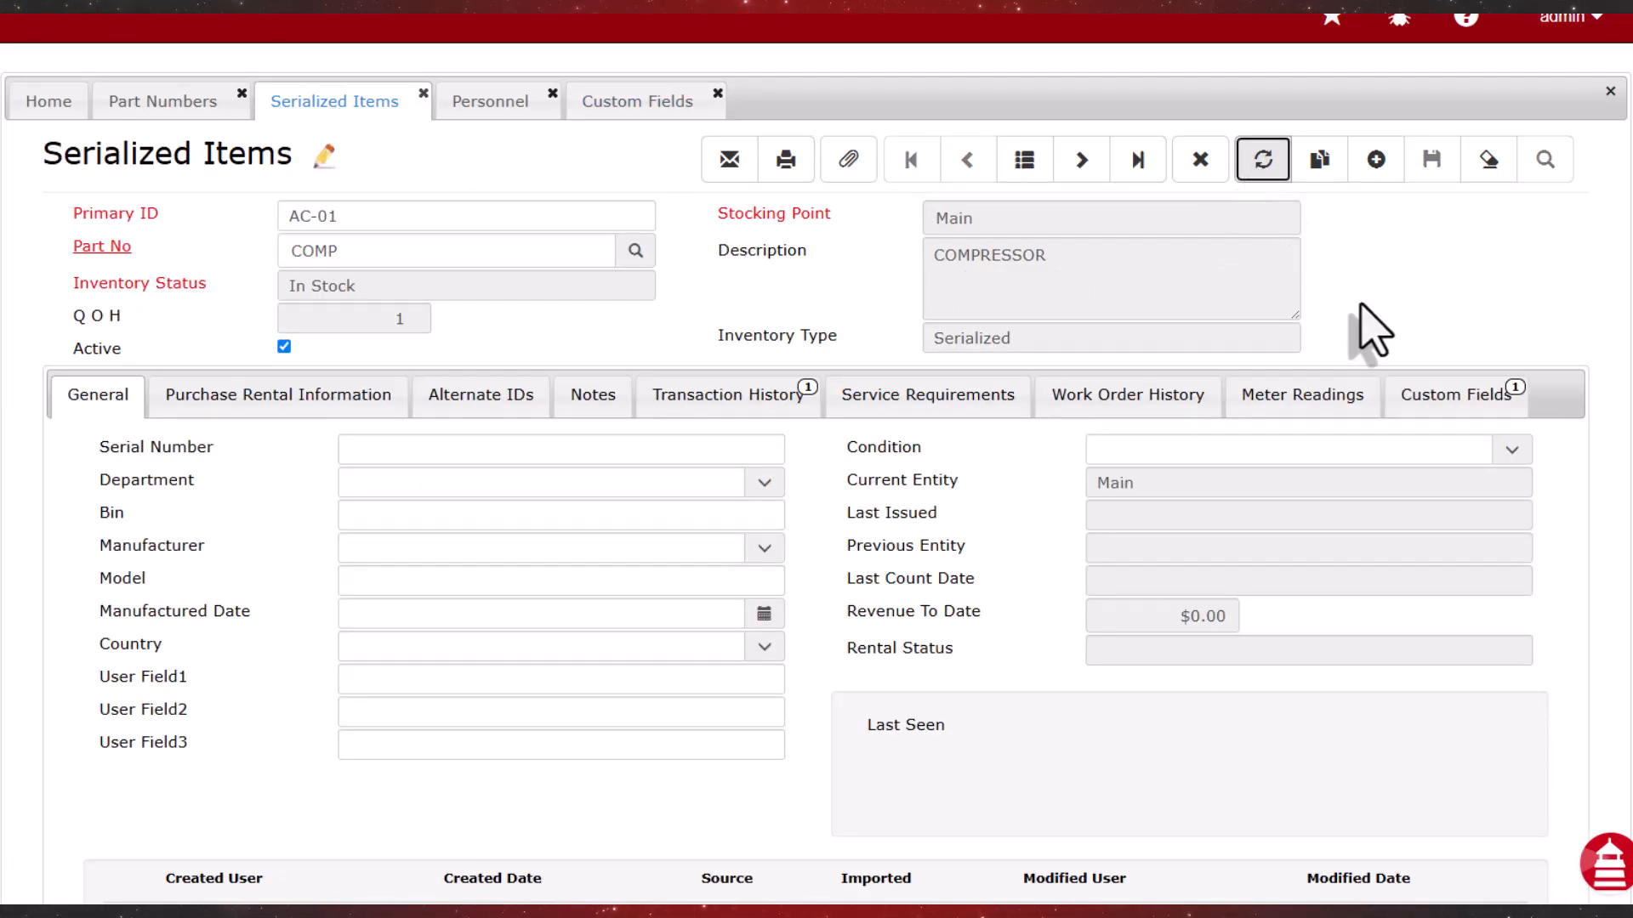
pyautogui.click(1431, 444)
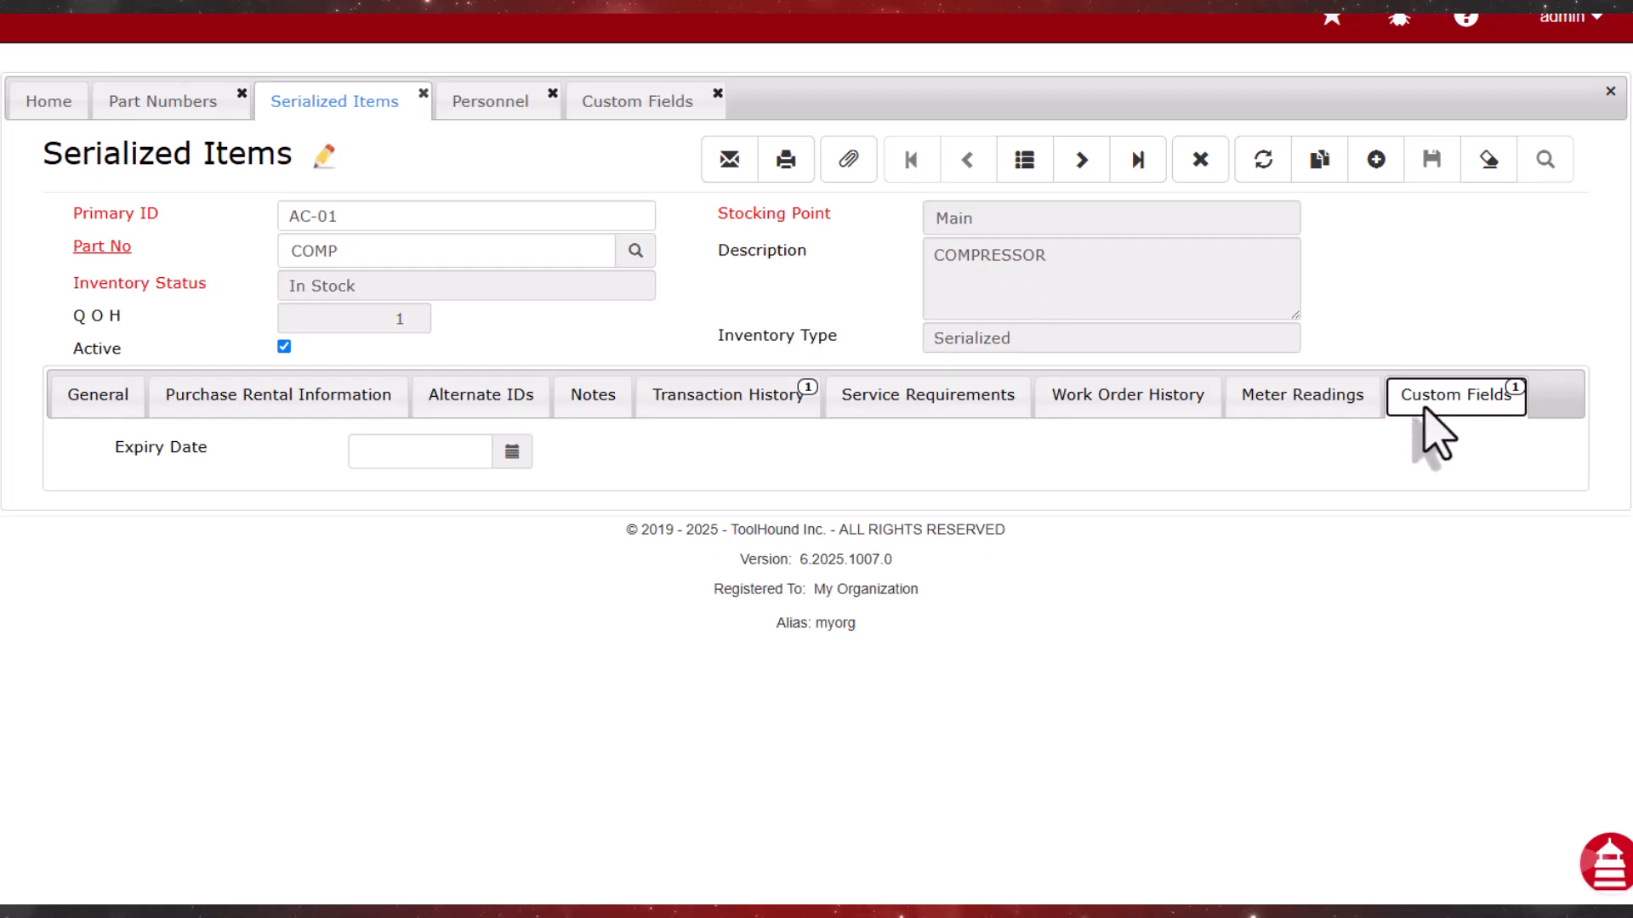
# Start a new custom field for the Part Number table with field name and caption Insured Cost
pyautogui.click(655, 106)
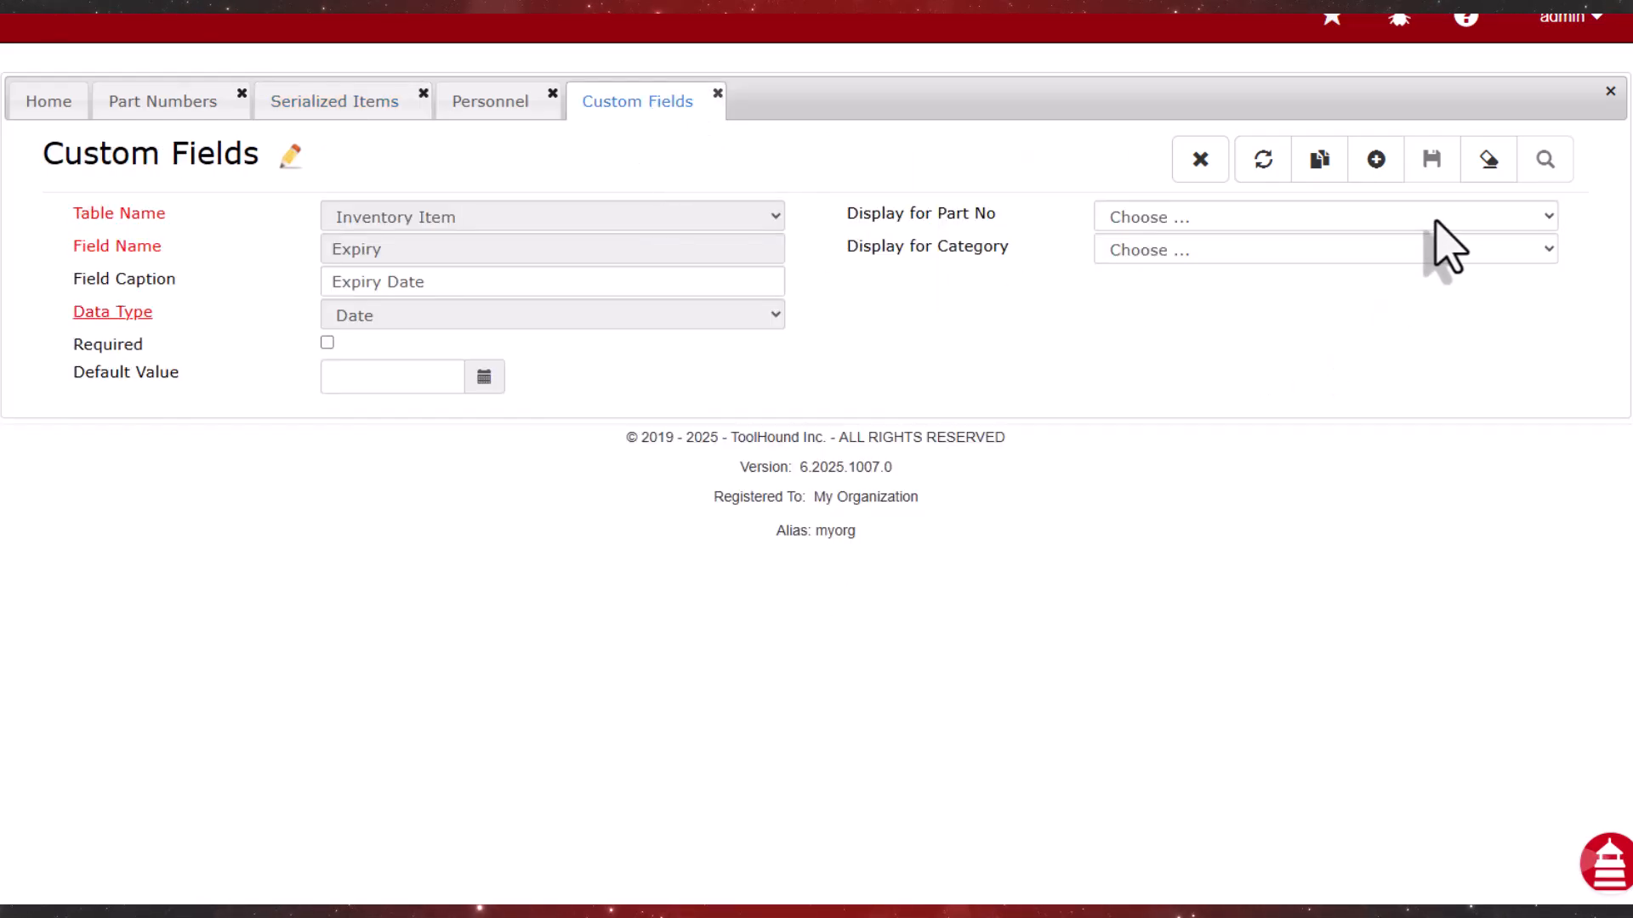
pyautogui.click(1489, 170)
pyautogui.click(1373, 162)
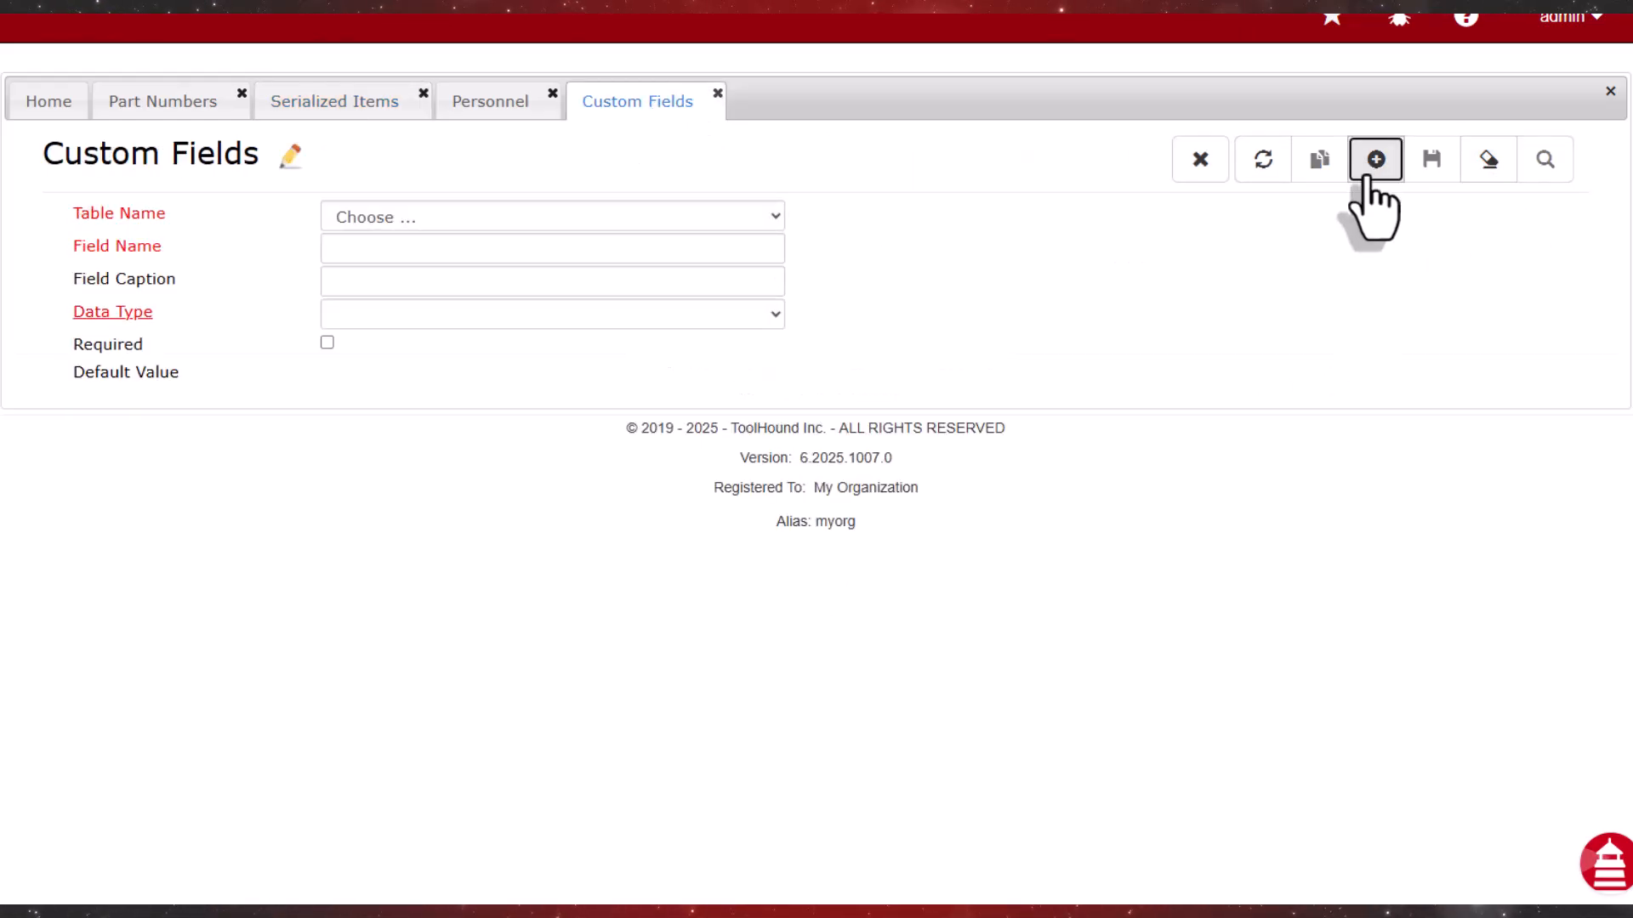
pyautogui.click(772, 218)
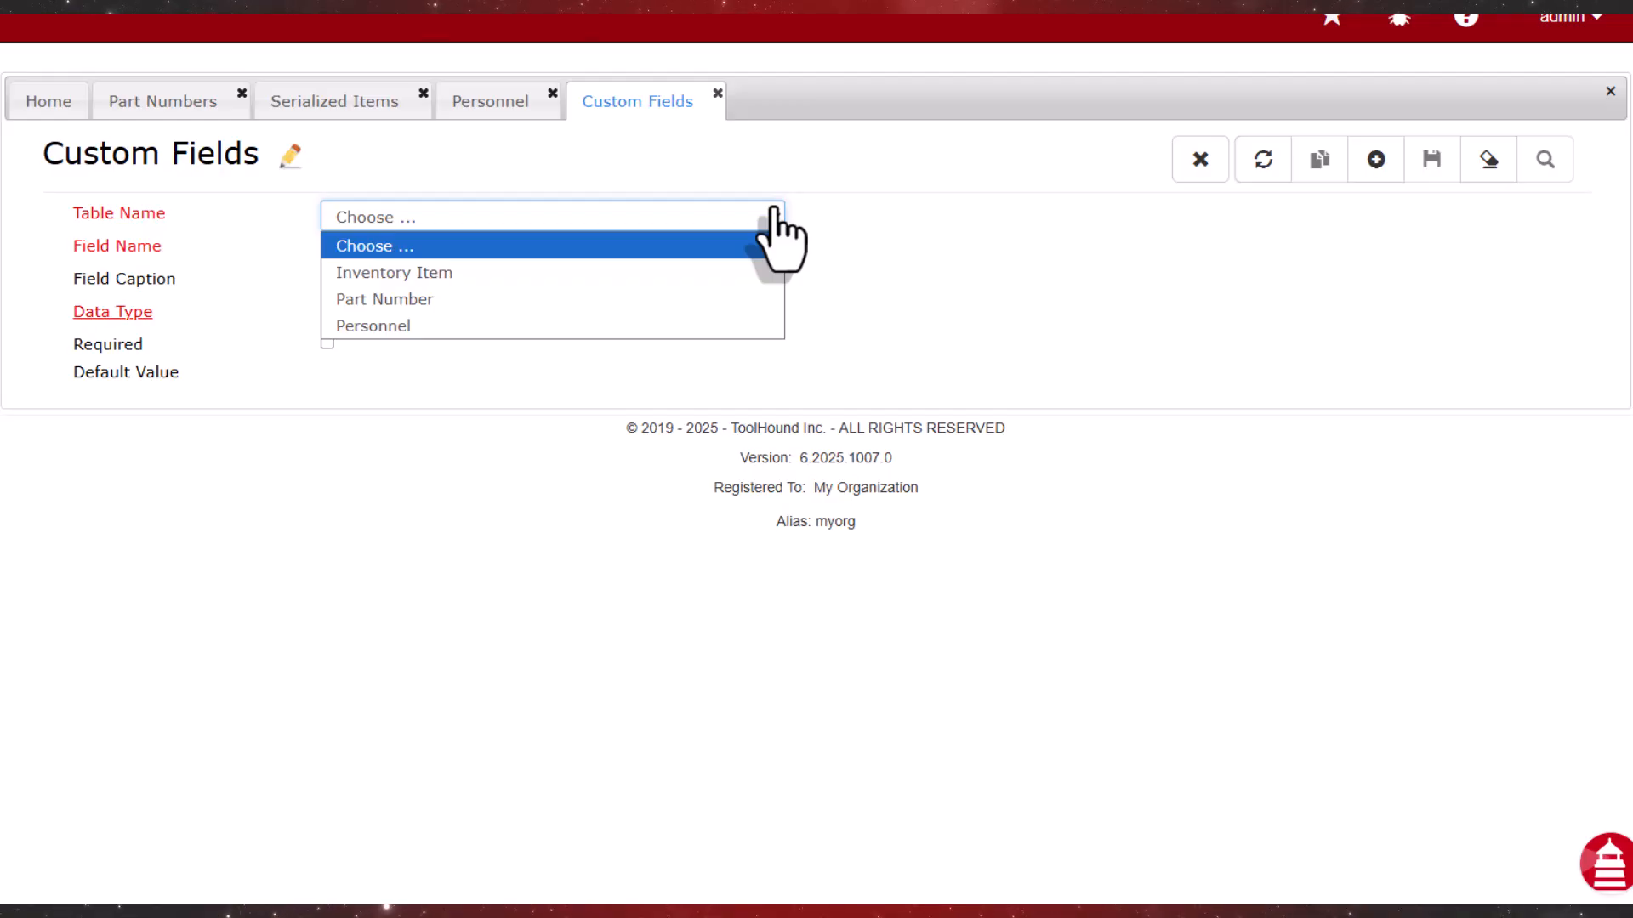
pyautogui.click(749, 299)
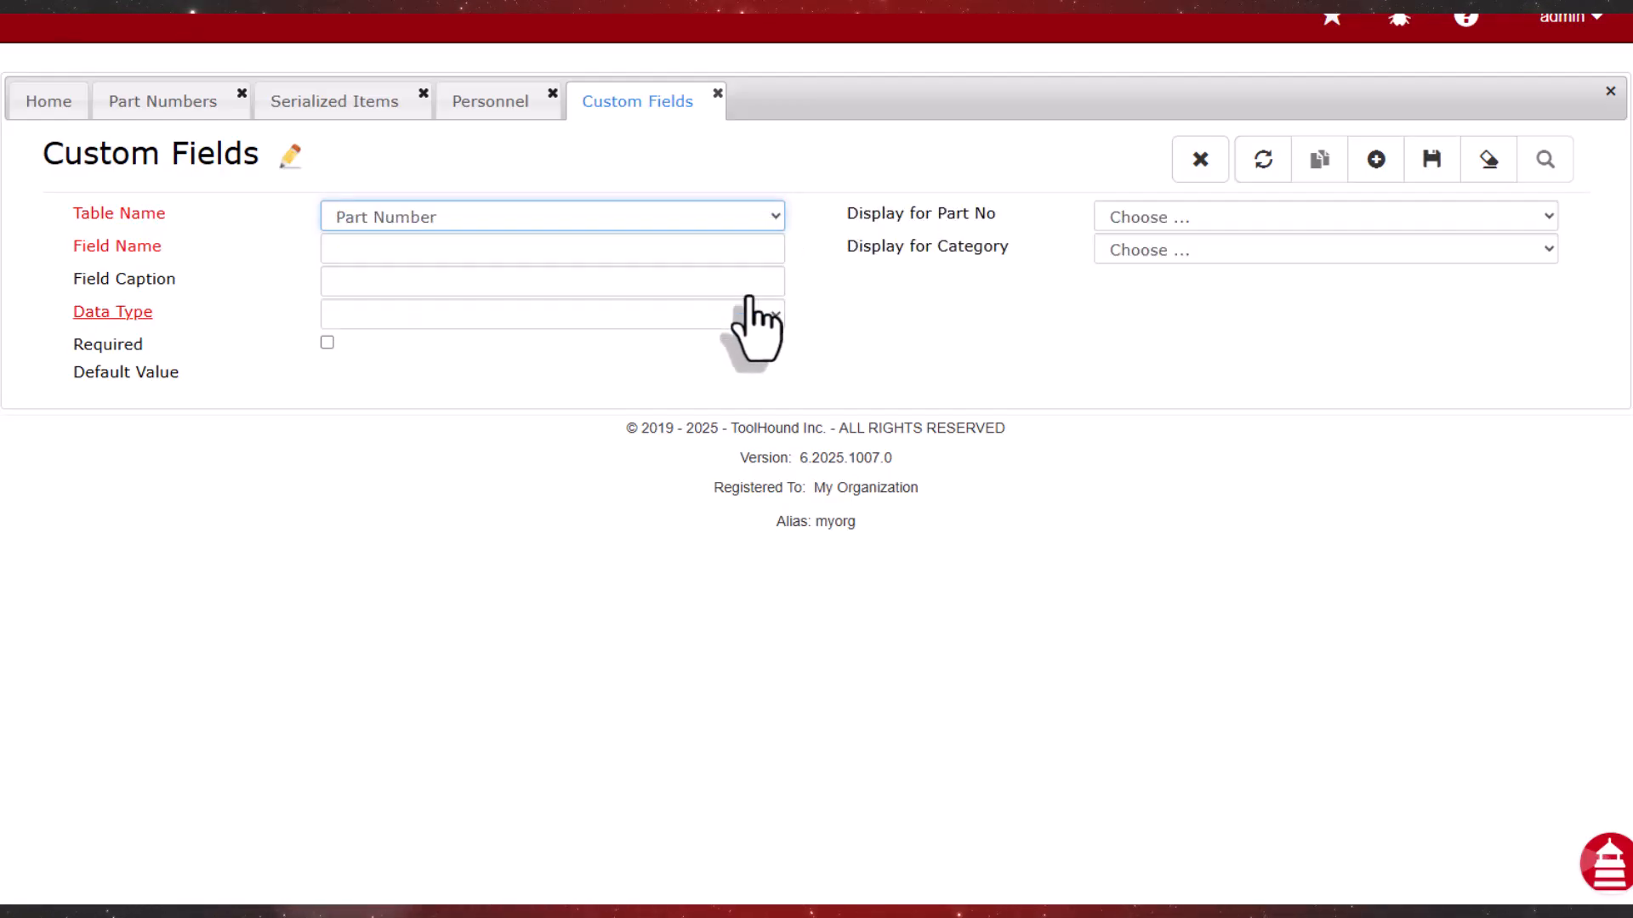
pyautogui.click(745, 250)
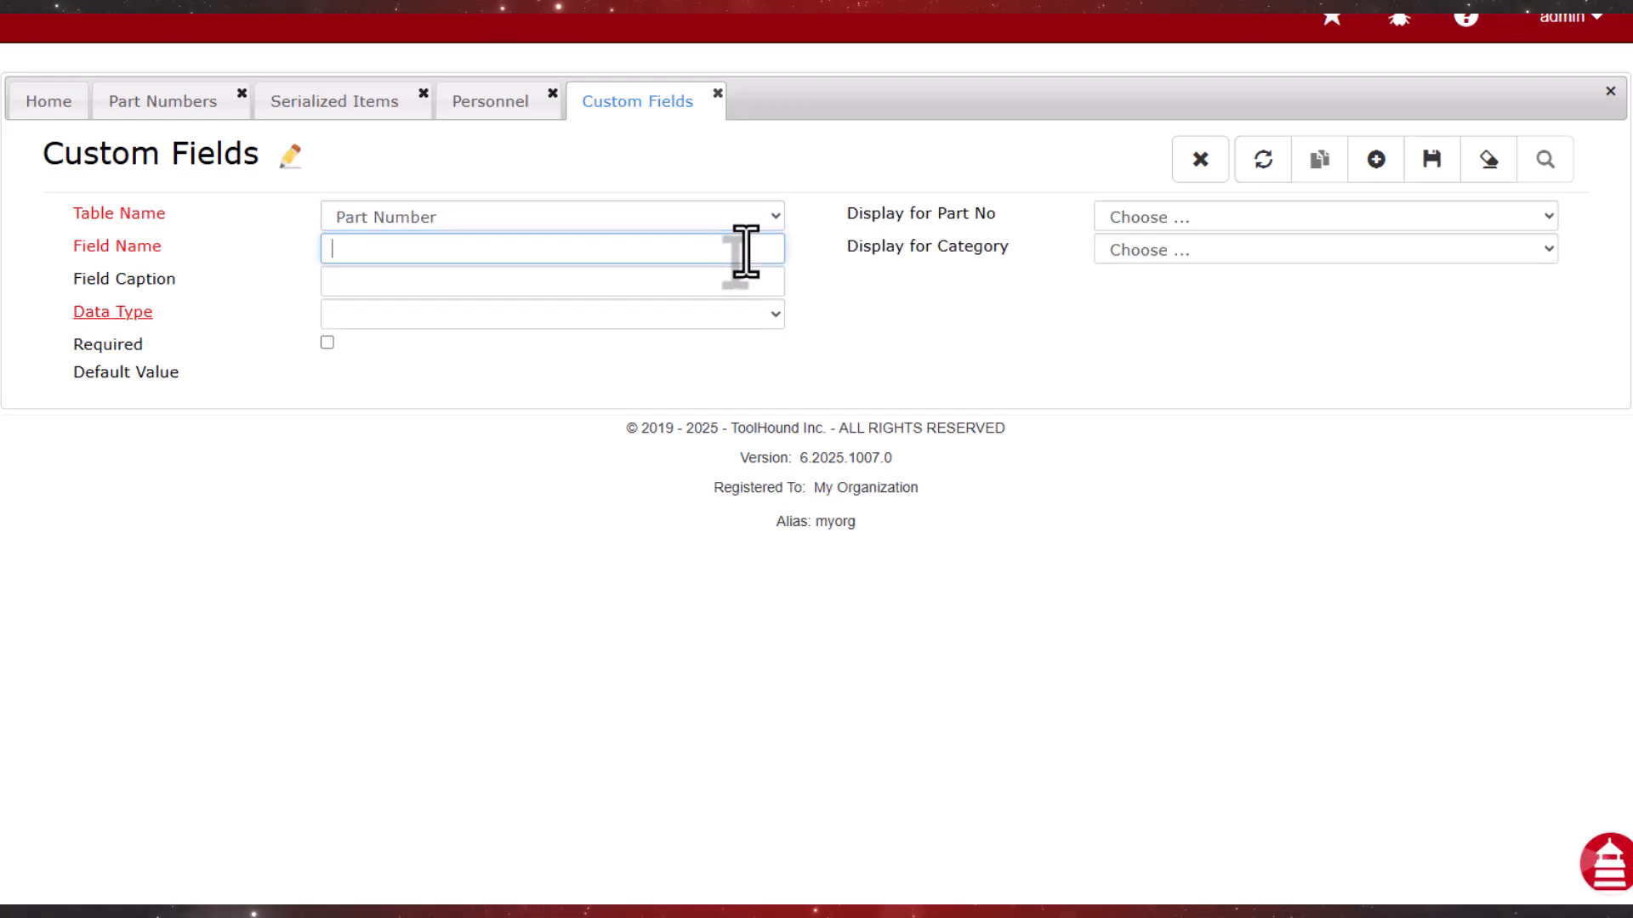
pyautogui.write('Insured Cost')
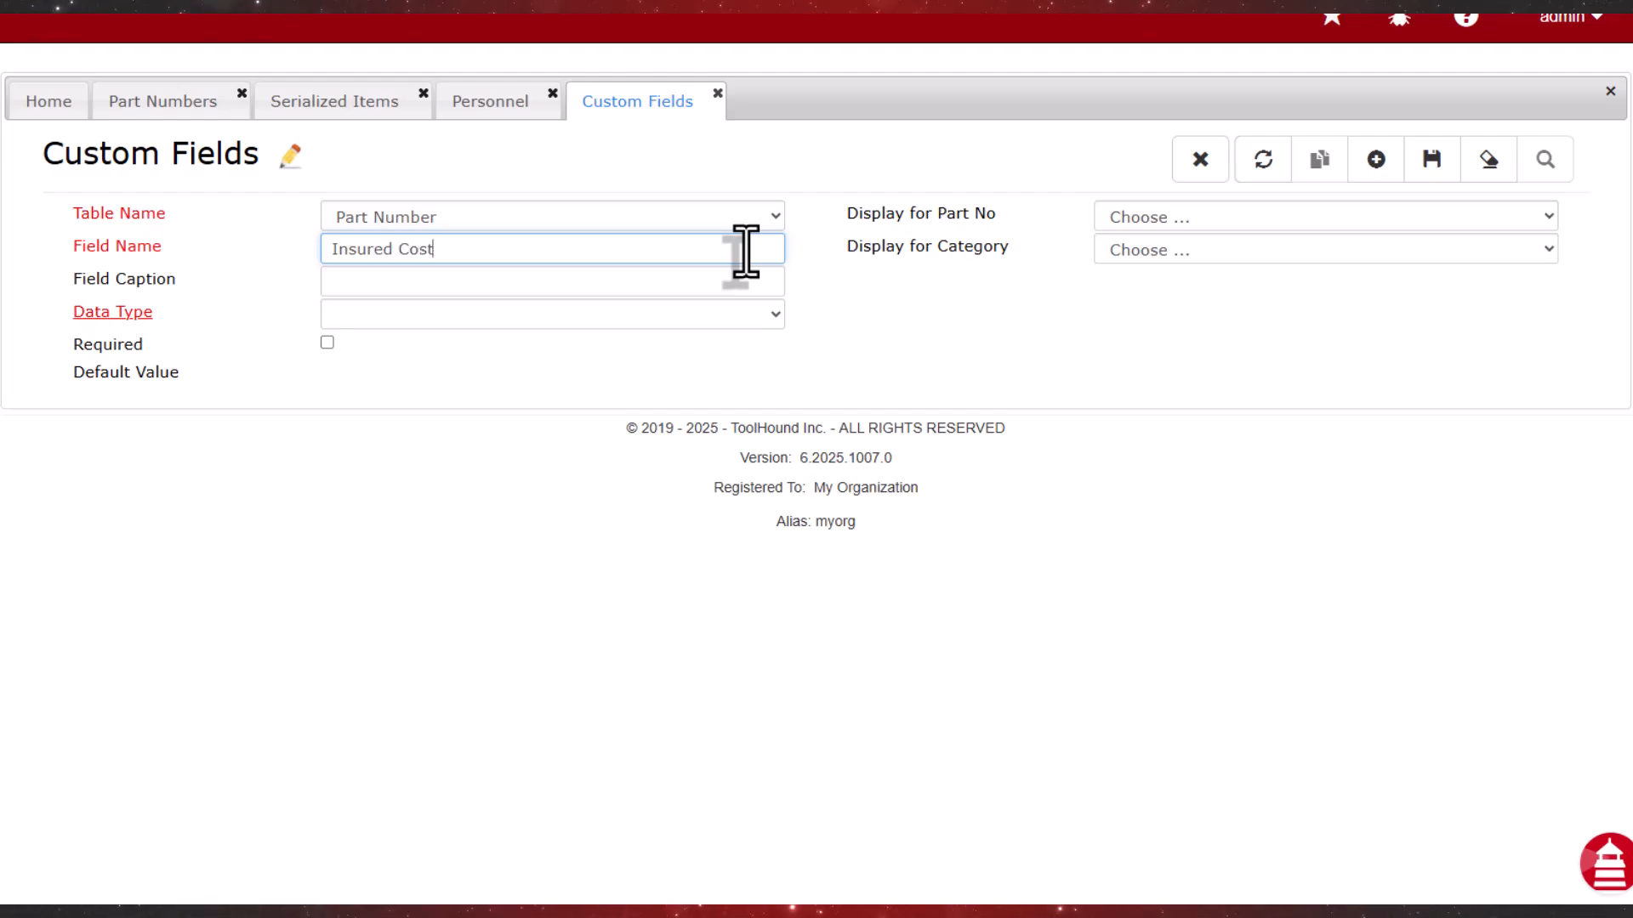
pyautogui.press('Tab')
pyautogui.press('Tab')
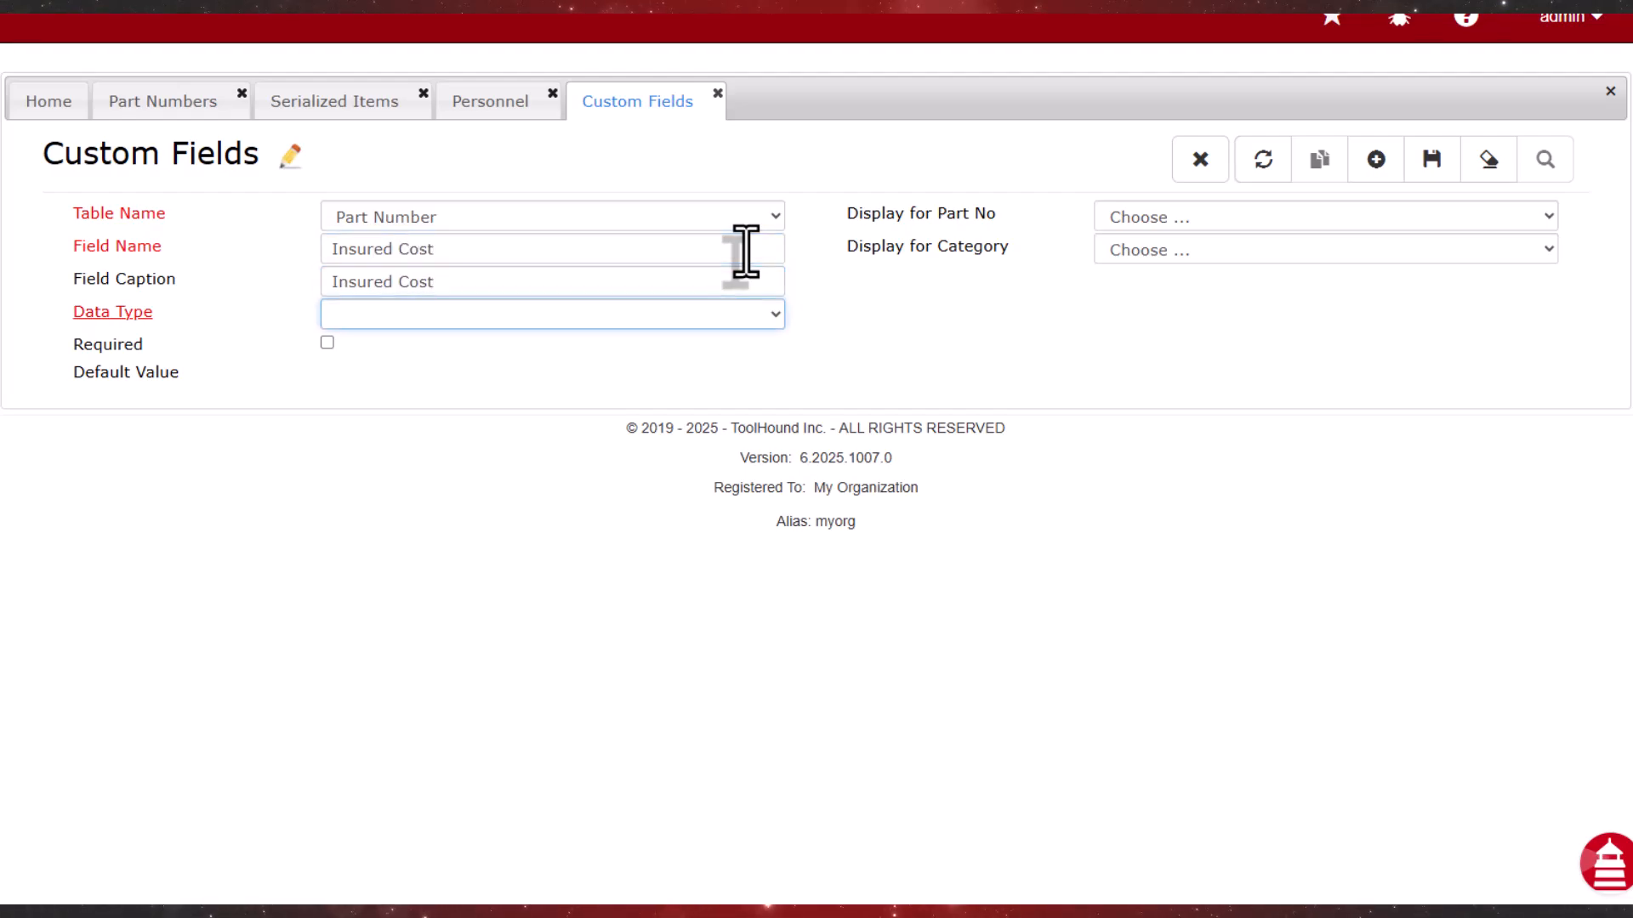
# Set the Insured Cost field's data type to Currency, display it for the Heavy Equipment category, and save it
pyautogui.click(774, 316)
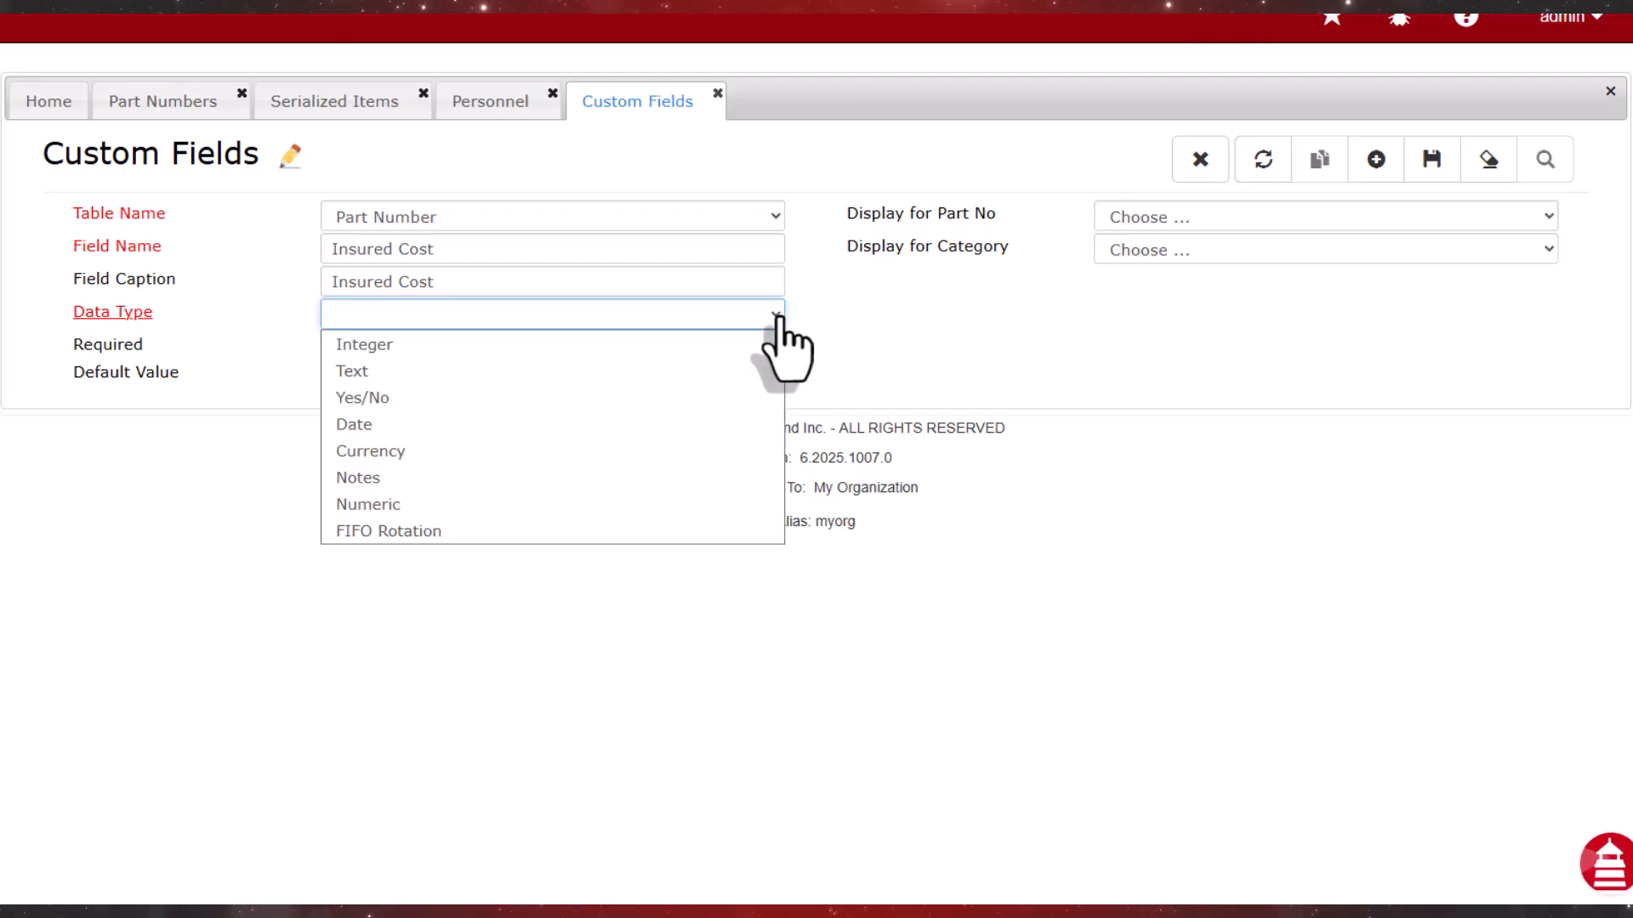
pyautogui.click(605, 452)
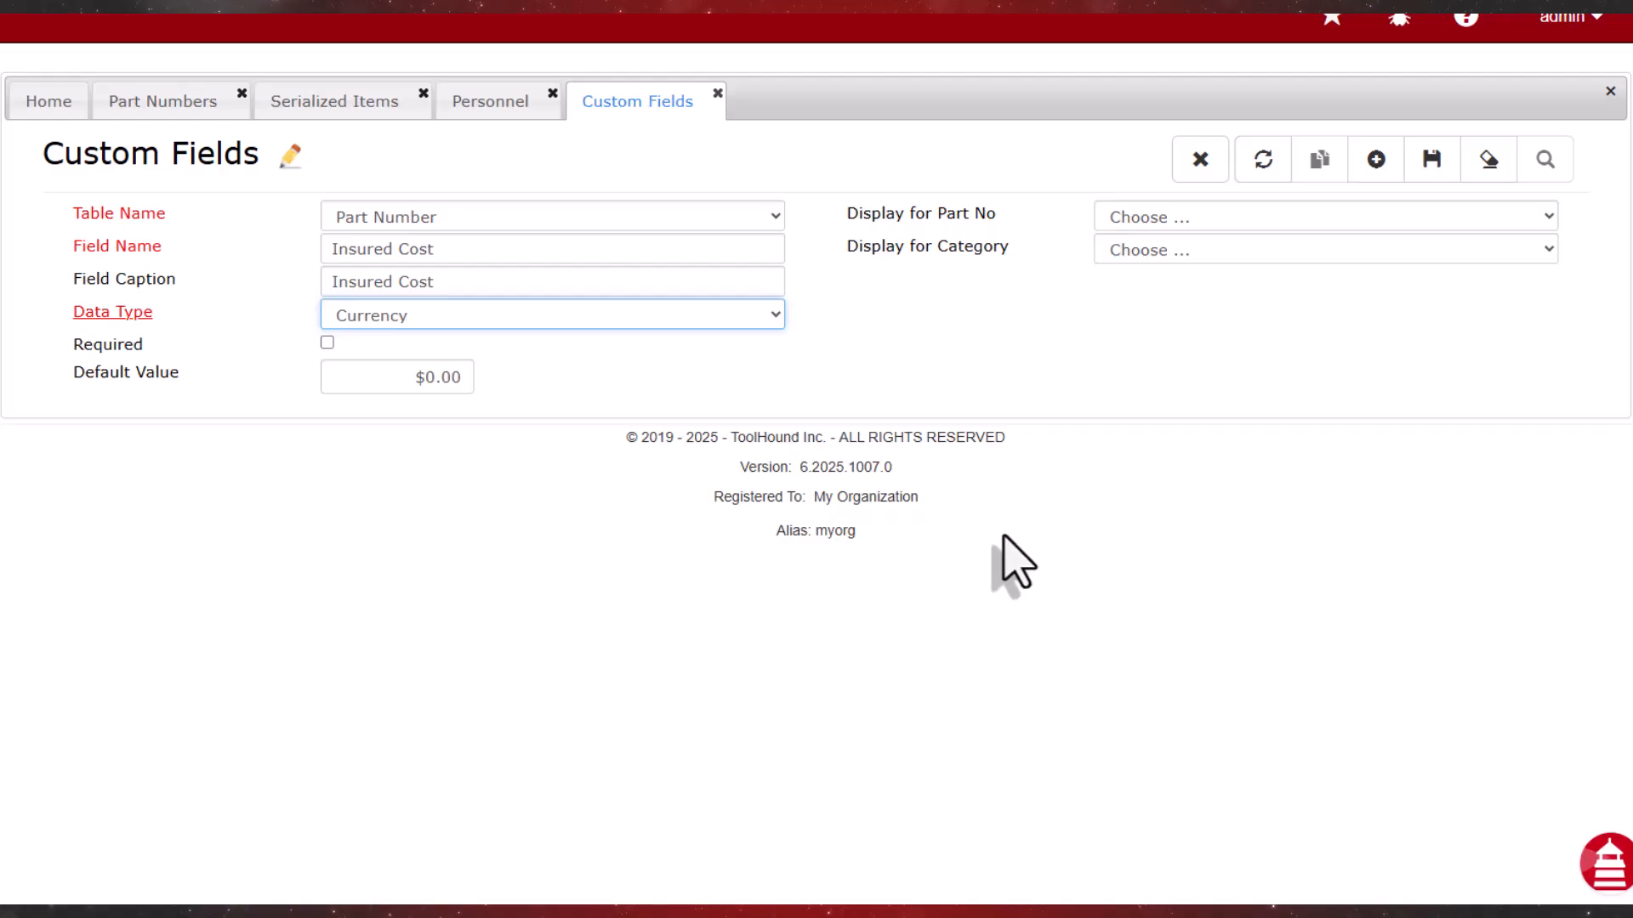
pyautogui.click(1541, 252)
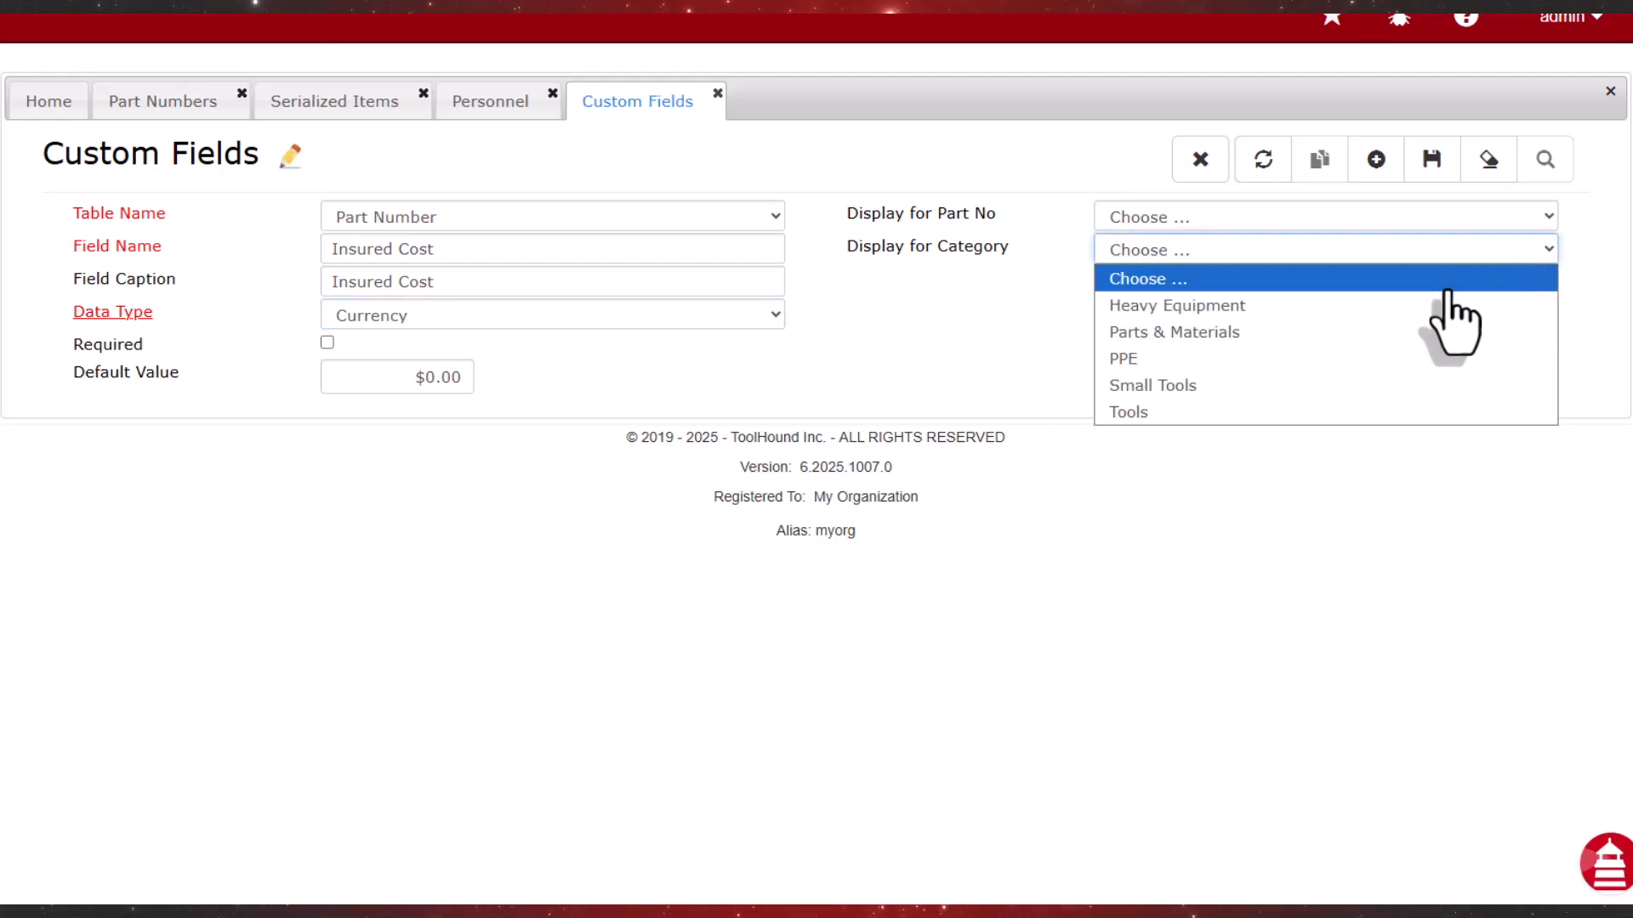
pyautogui.click(1437, 308)
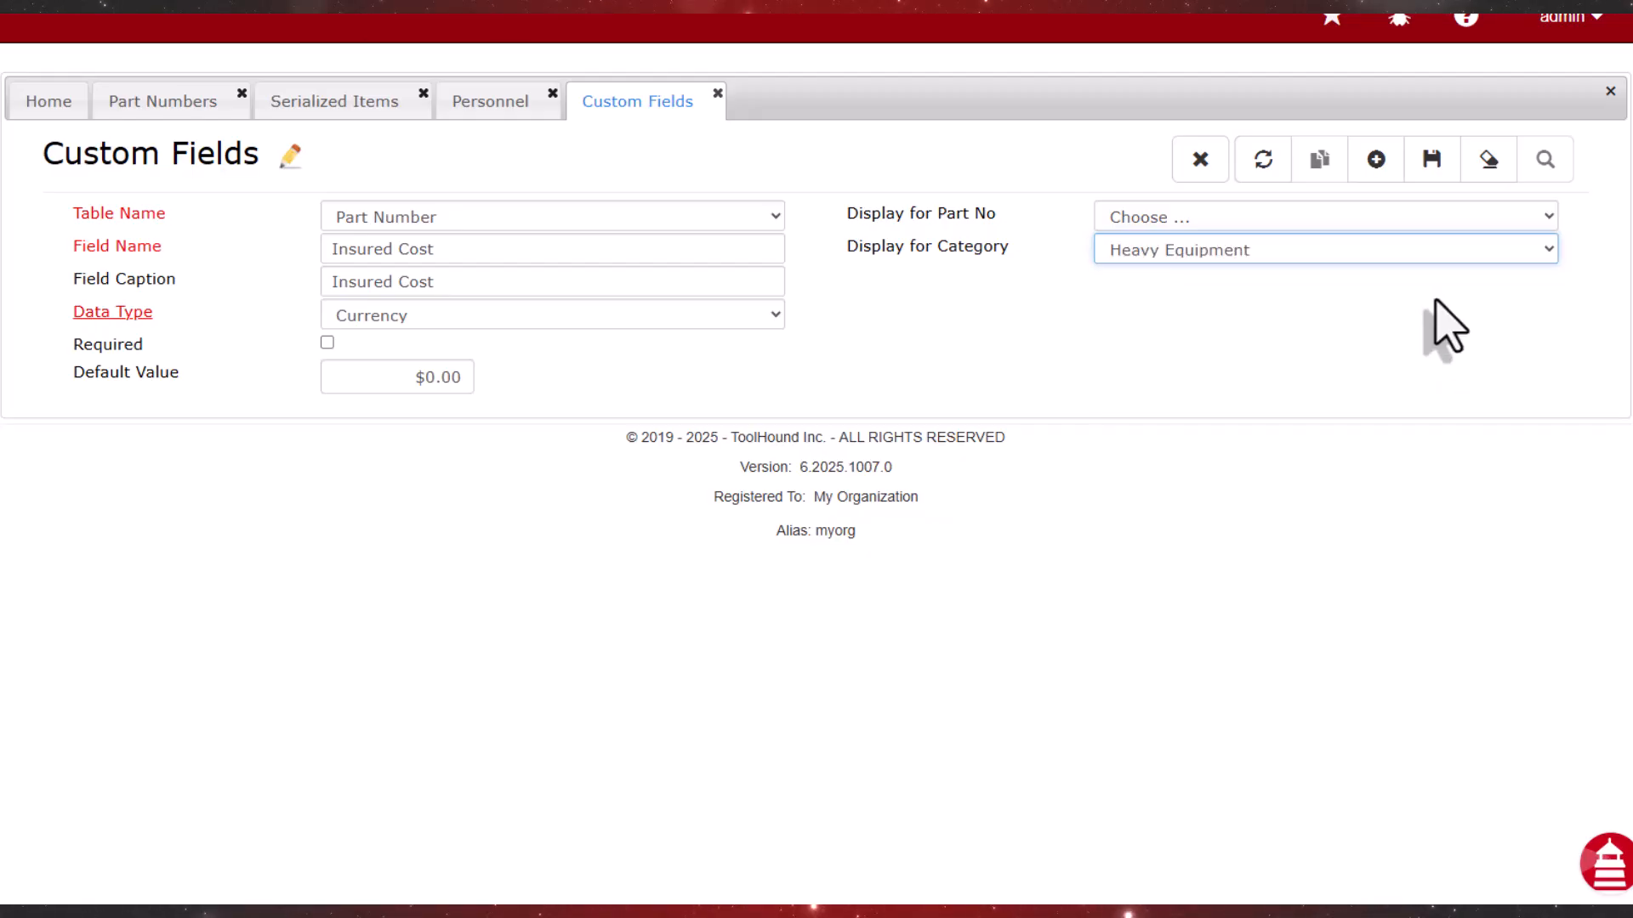
pyautogui.click(1434, 164)
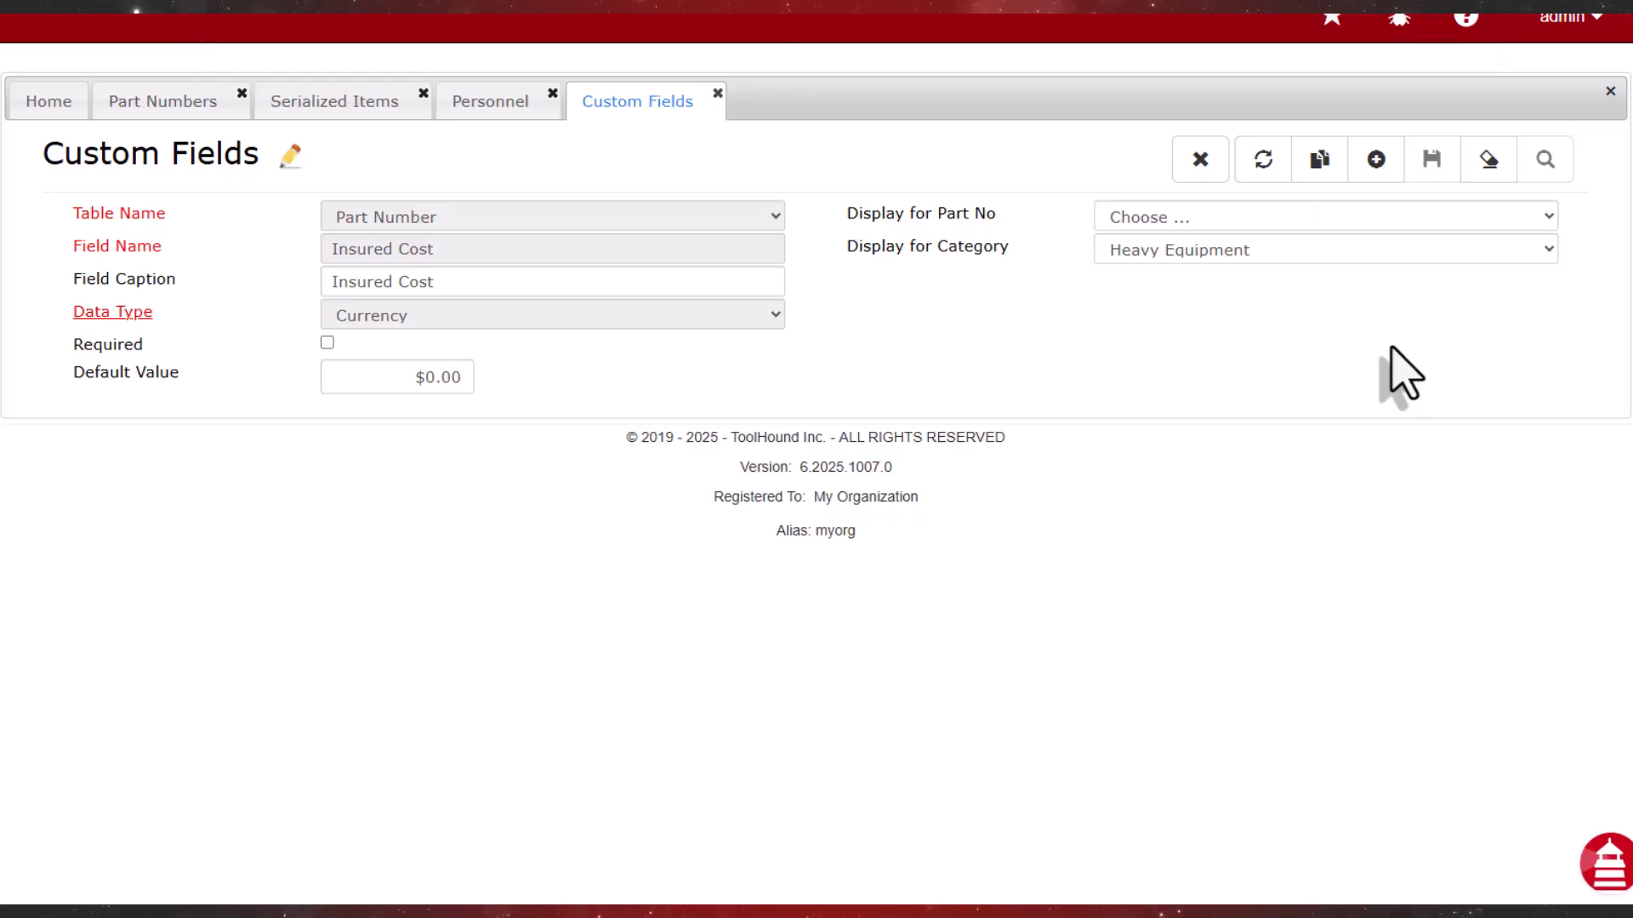
# Refresh the open gloves part number record to check it for custom fields
pyautogui.click(153, 107)
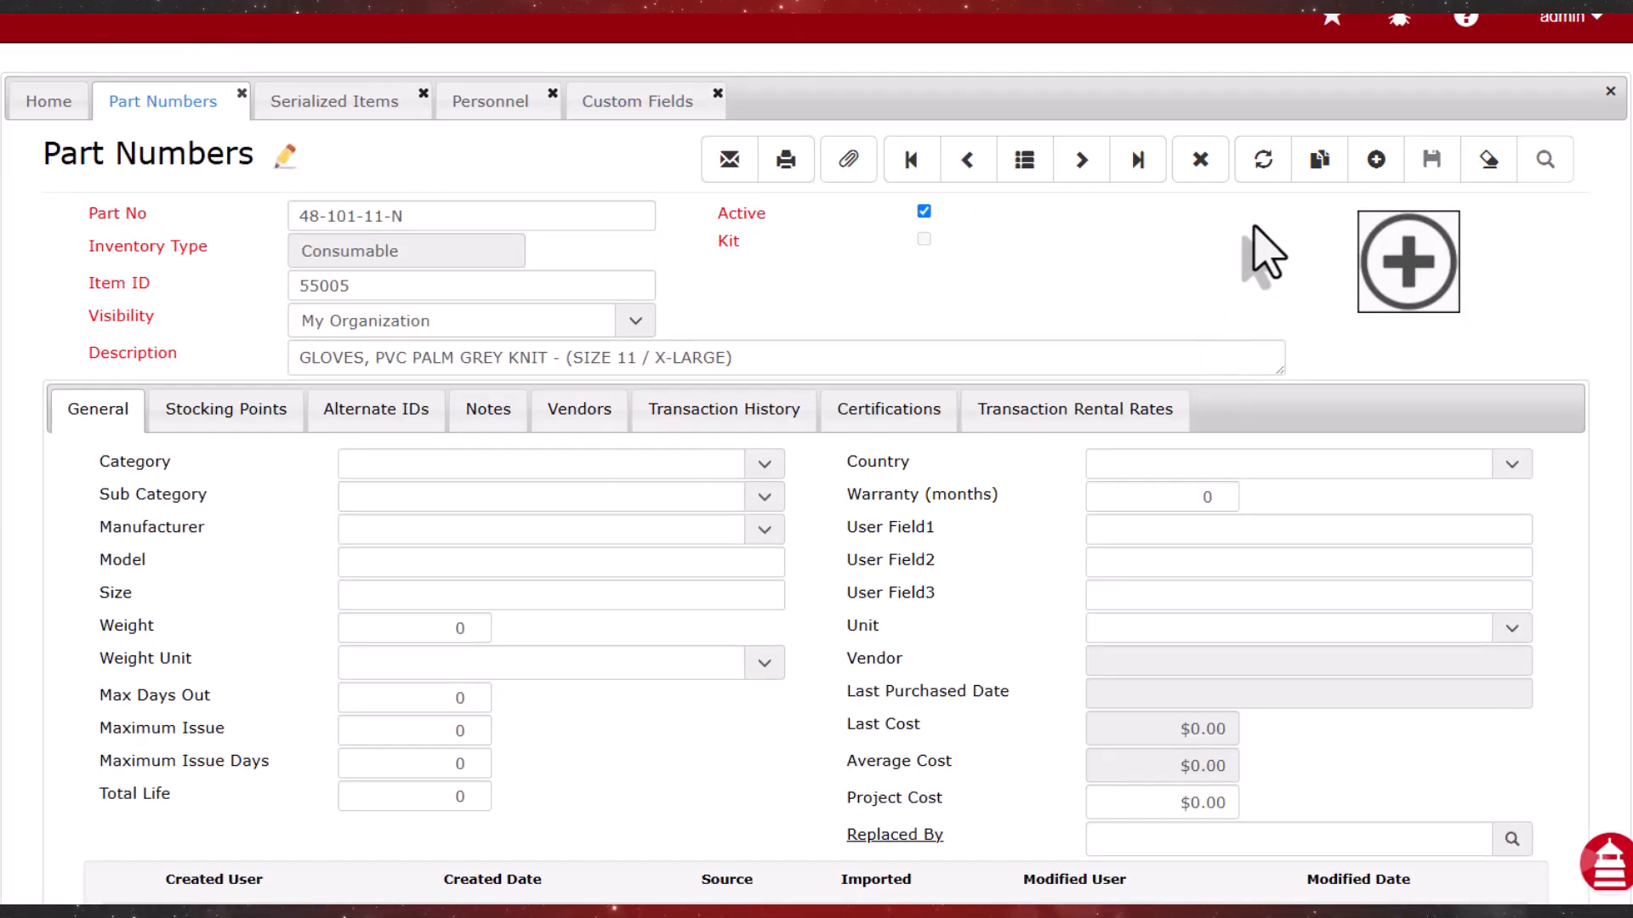
pyautogui.click(1264, 162)
pyautogui.click(1265, 166)
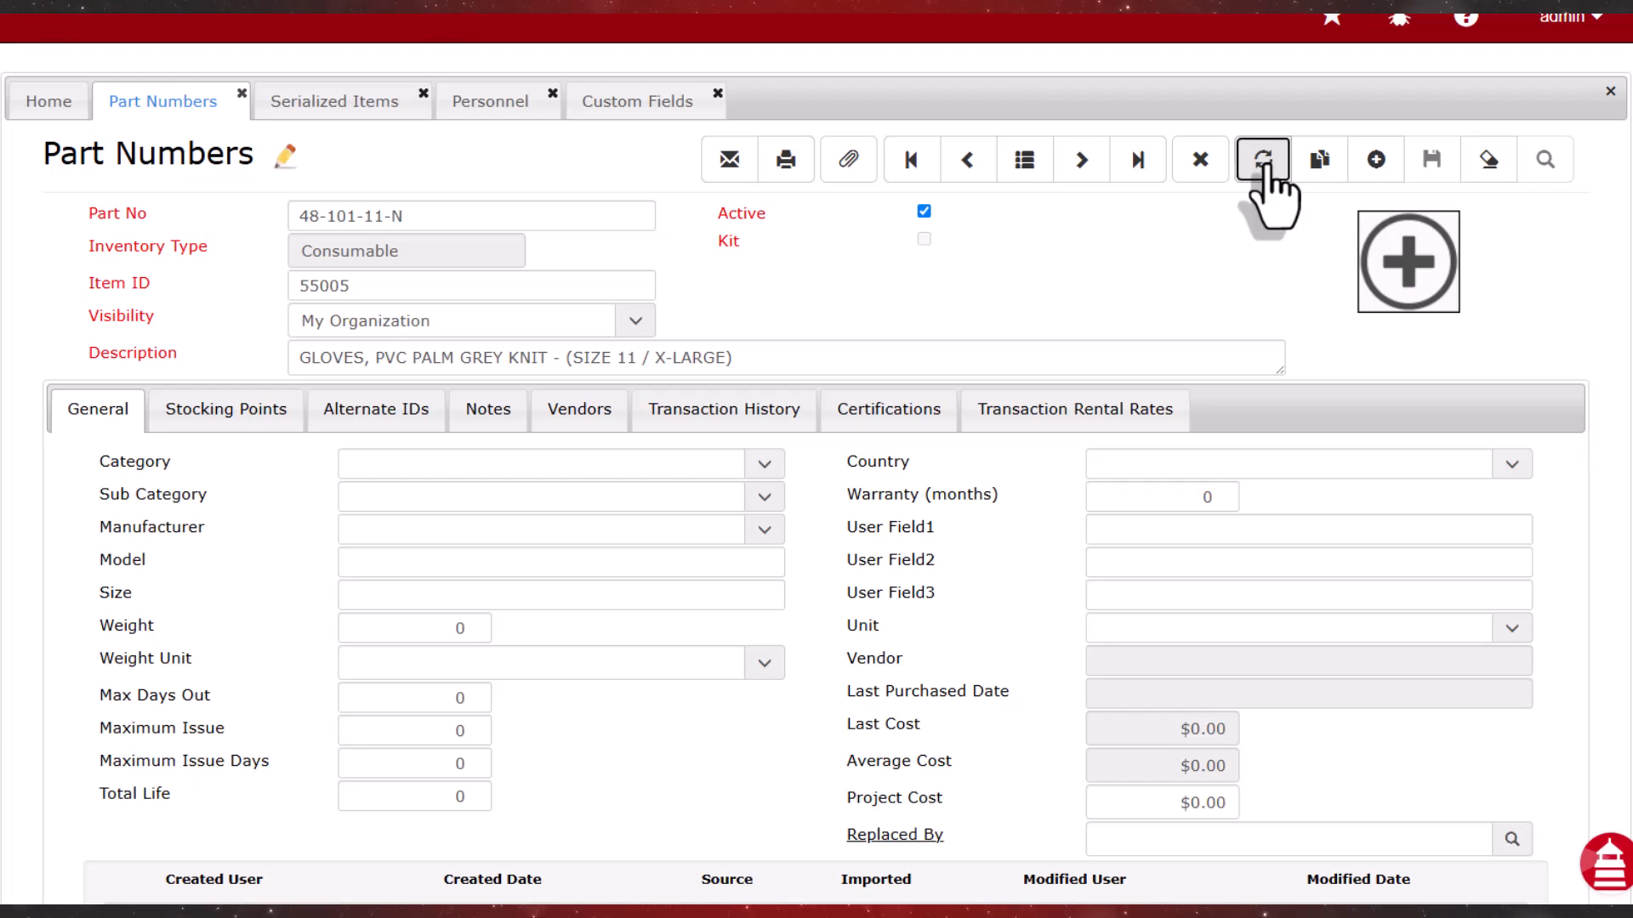
# Search the part numbers by the Heavy Equipment category and open the CRUSHER, IMPACT record
pyautogui.click(1481, 175)
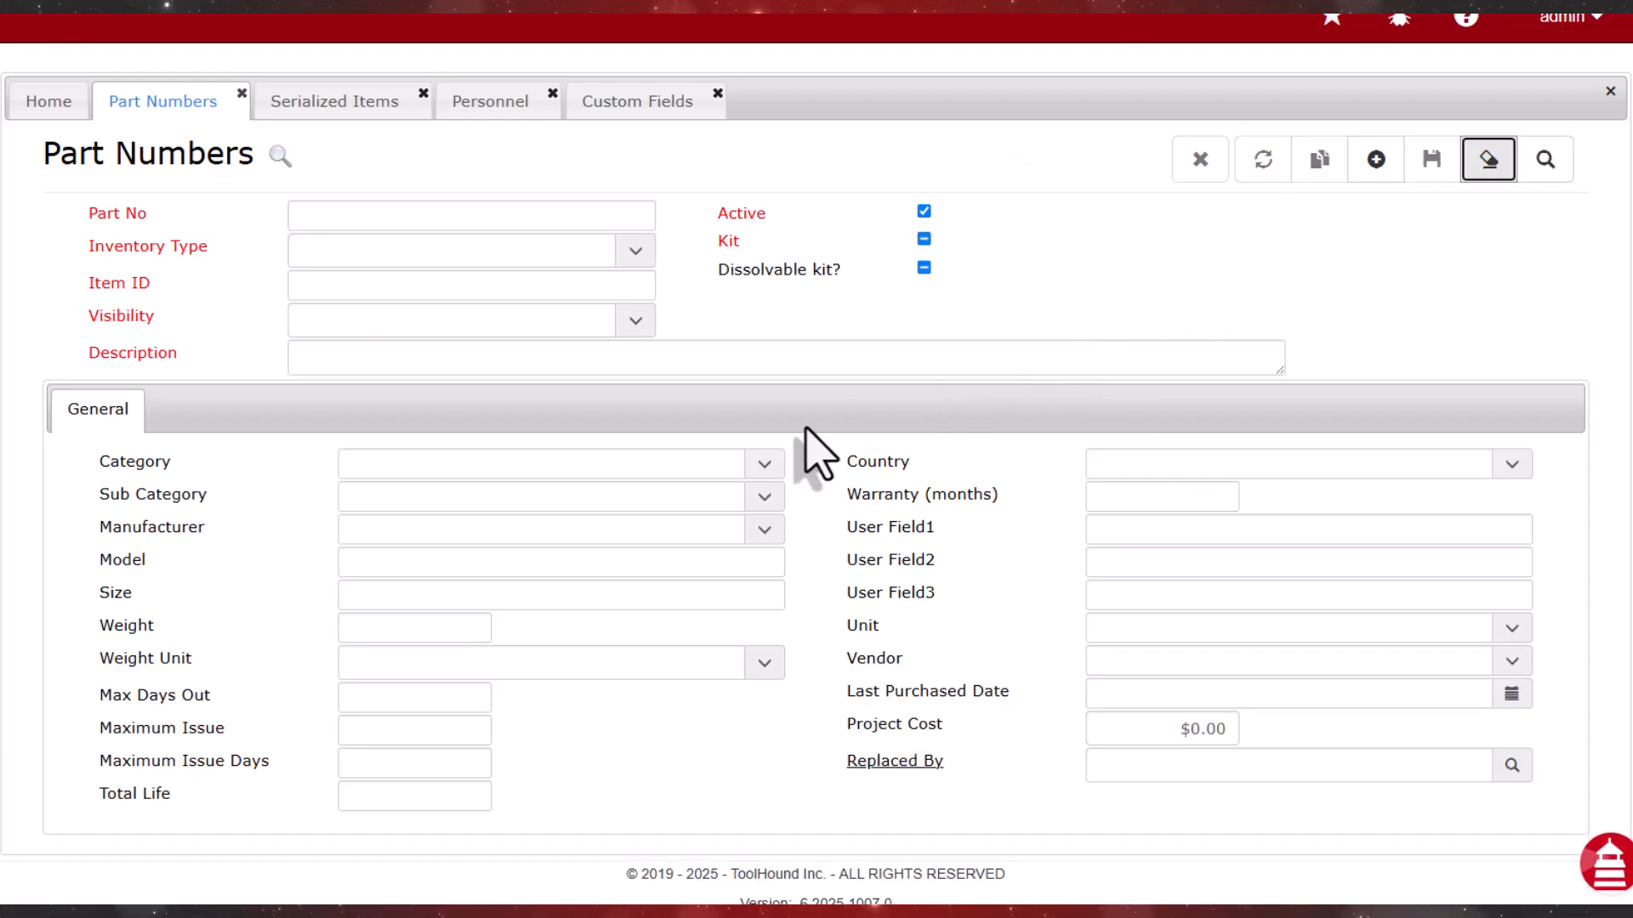
pyautogui.click(768, 465)
pyautogui.click(477, 495)
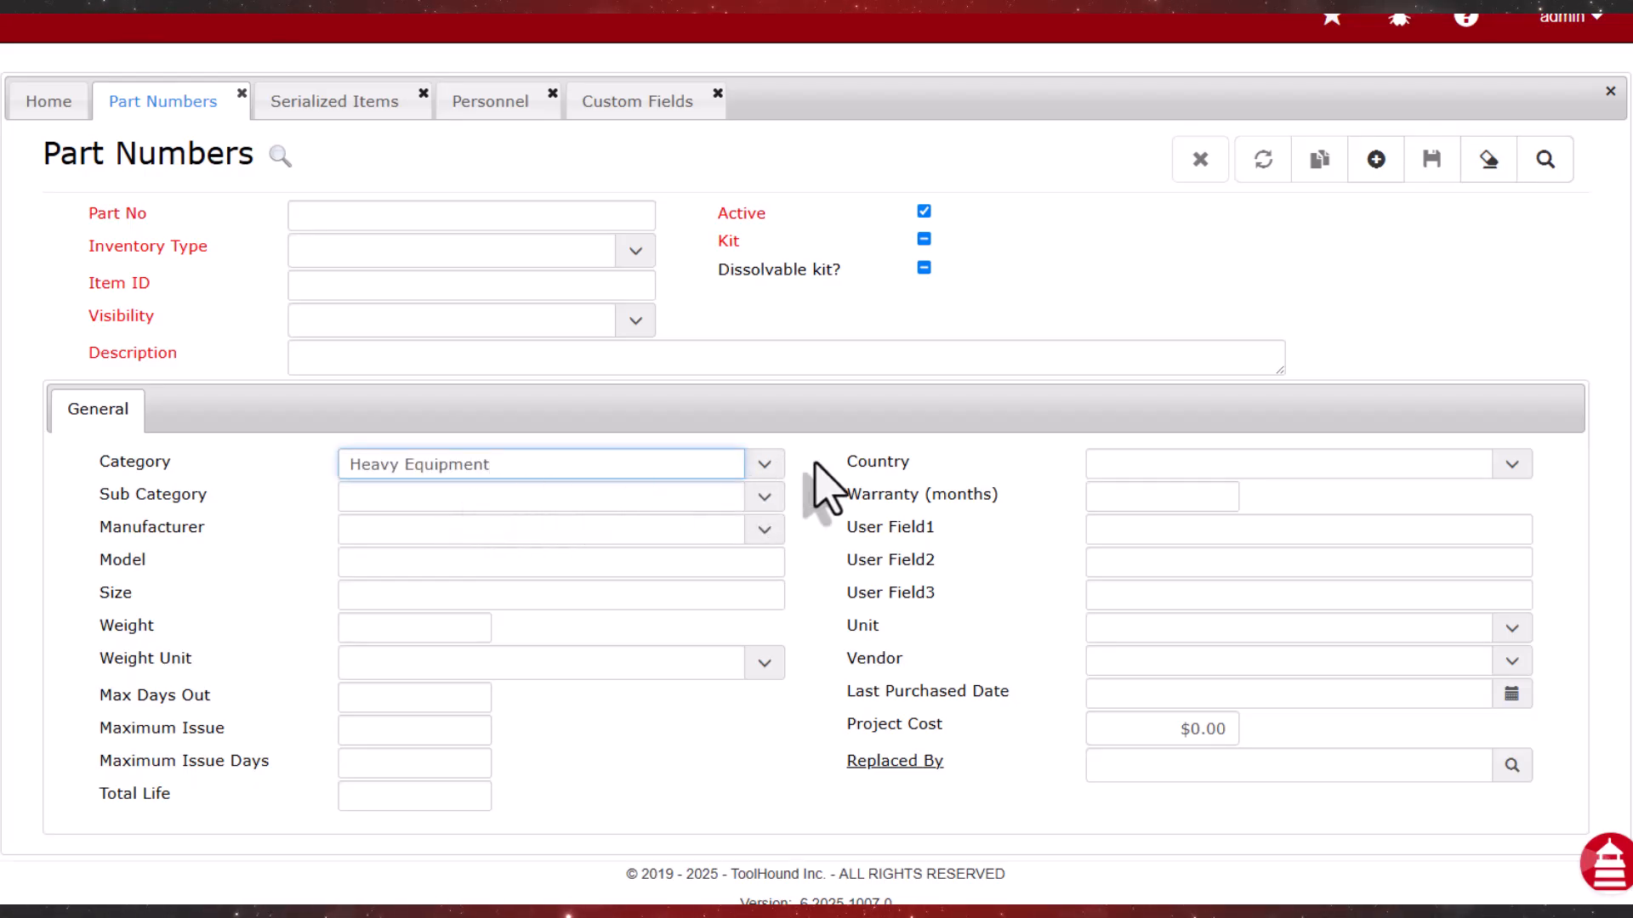
pyautogui.click(1546, 163)
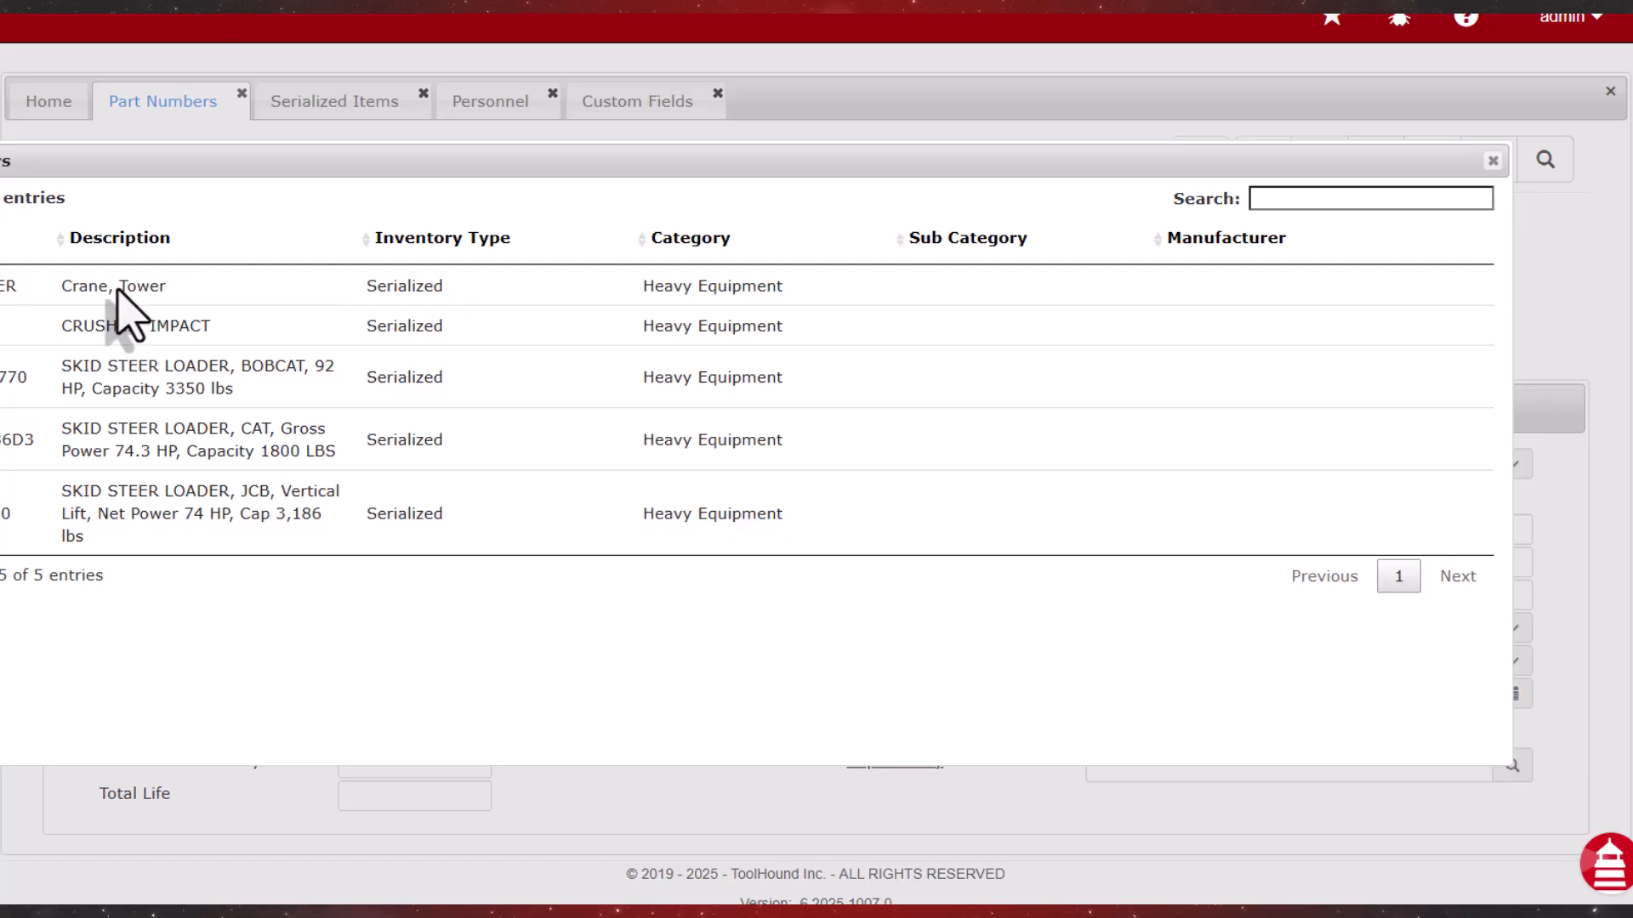
pyautogui.click(85, 330)
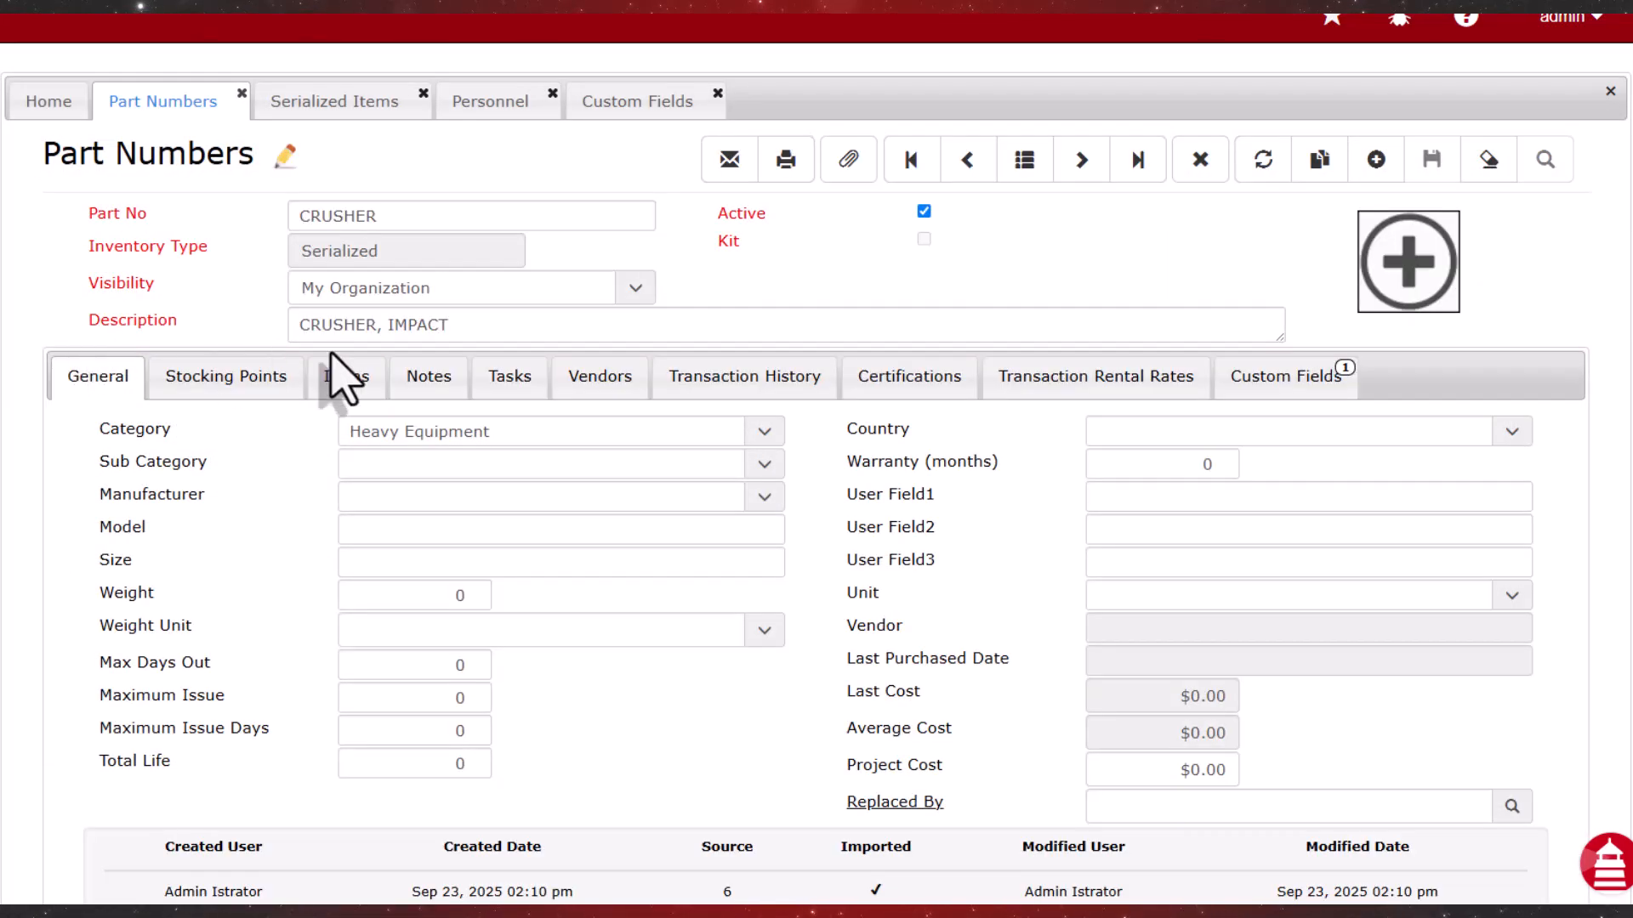
# Set the crusher's Insured Cost custom field to $320,000.00 and save the part number
pyautogui.click(1316, 393)
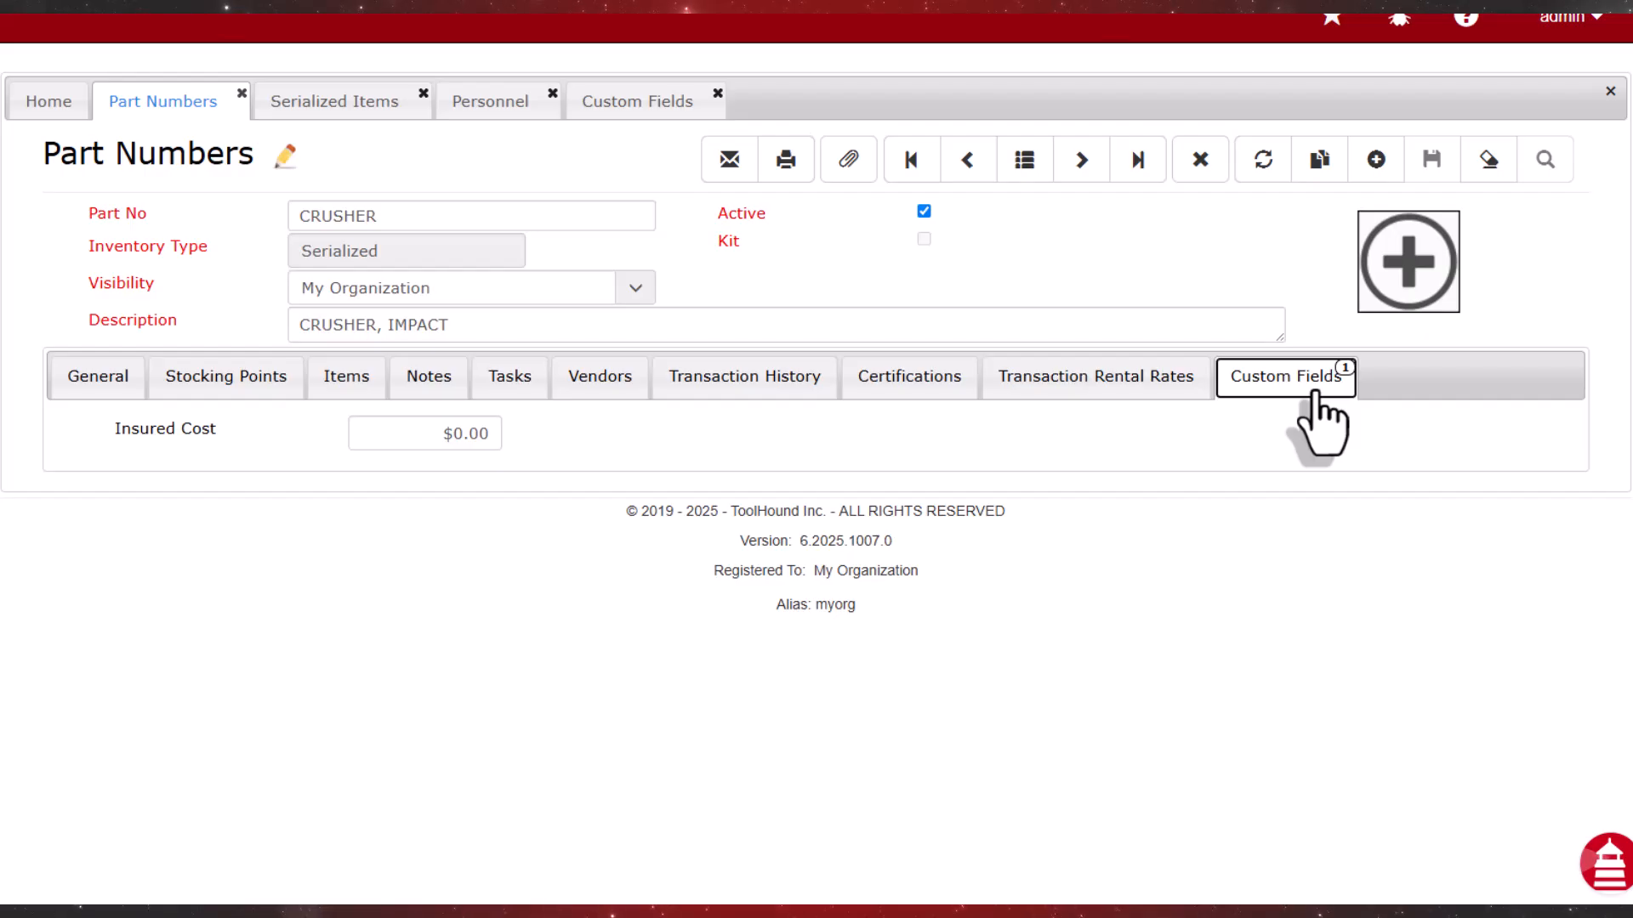
pyautogui.click(381, 429)
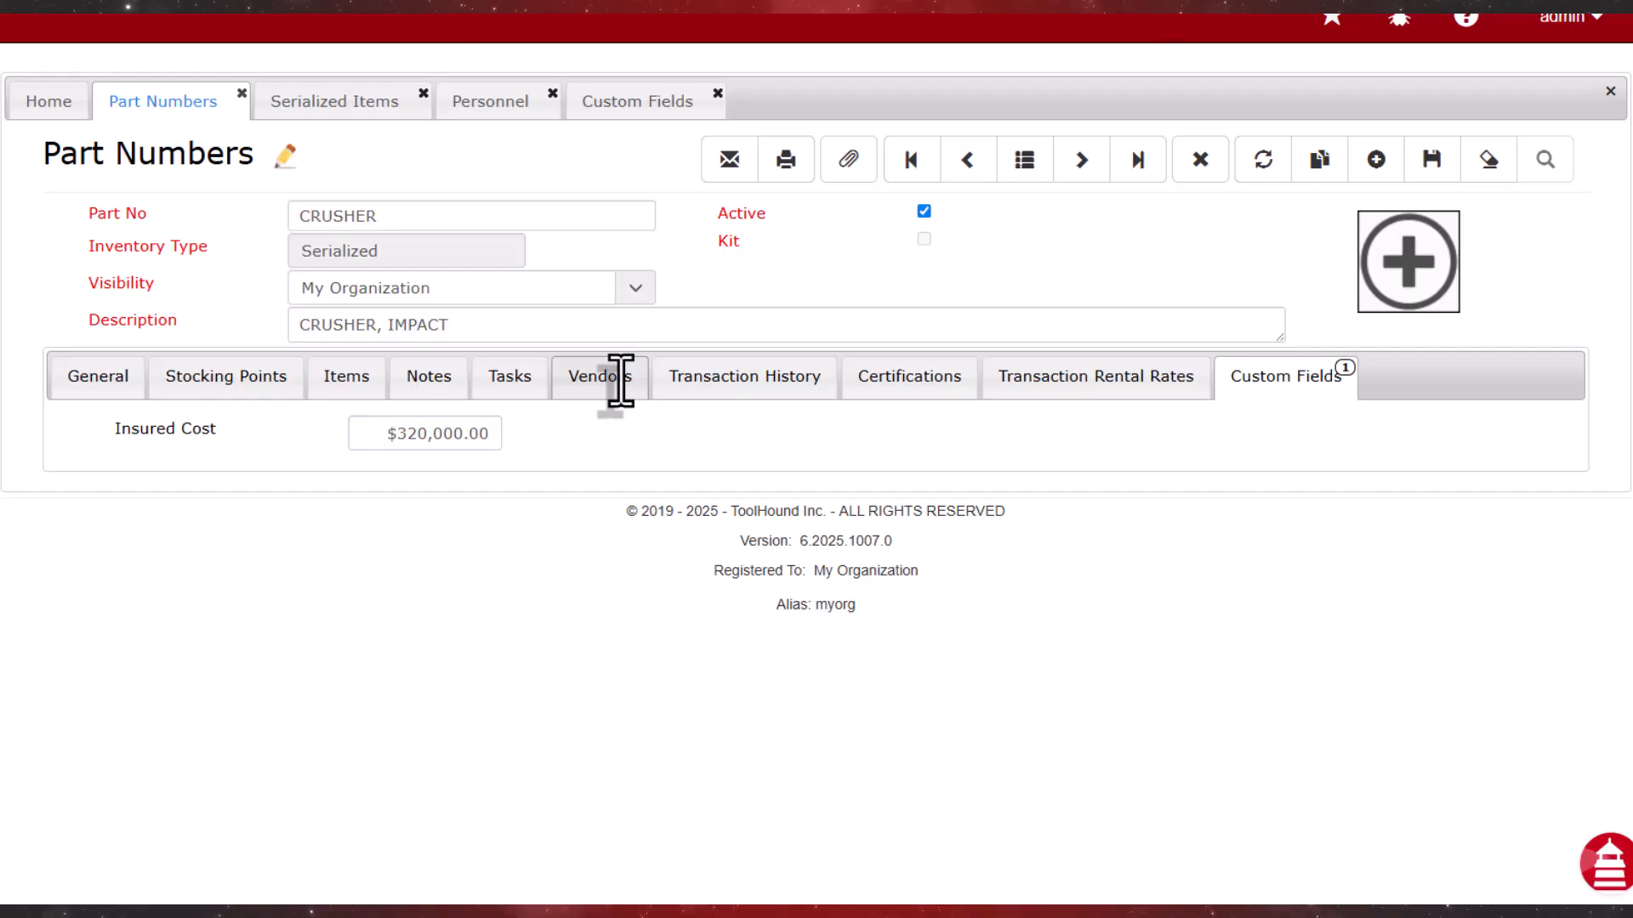
pyautogui.click(1443, 161)
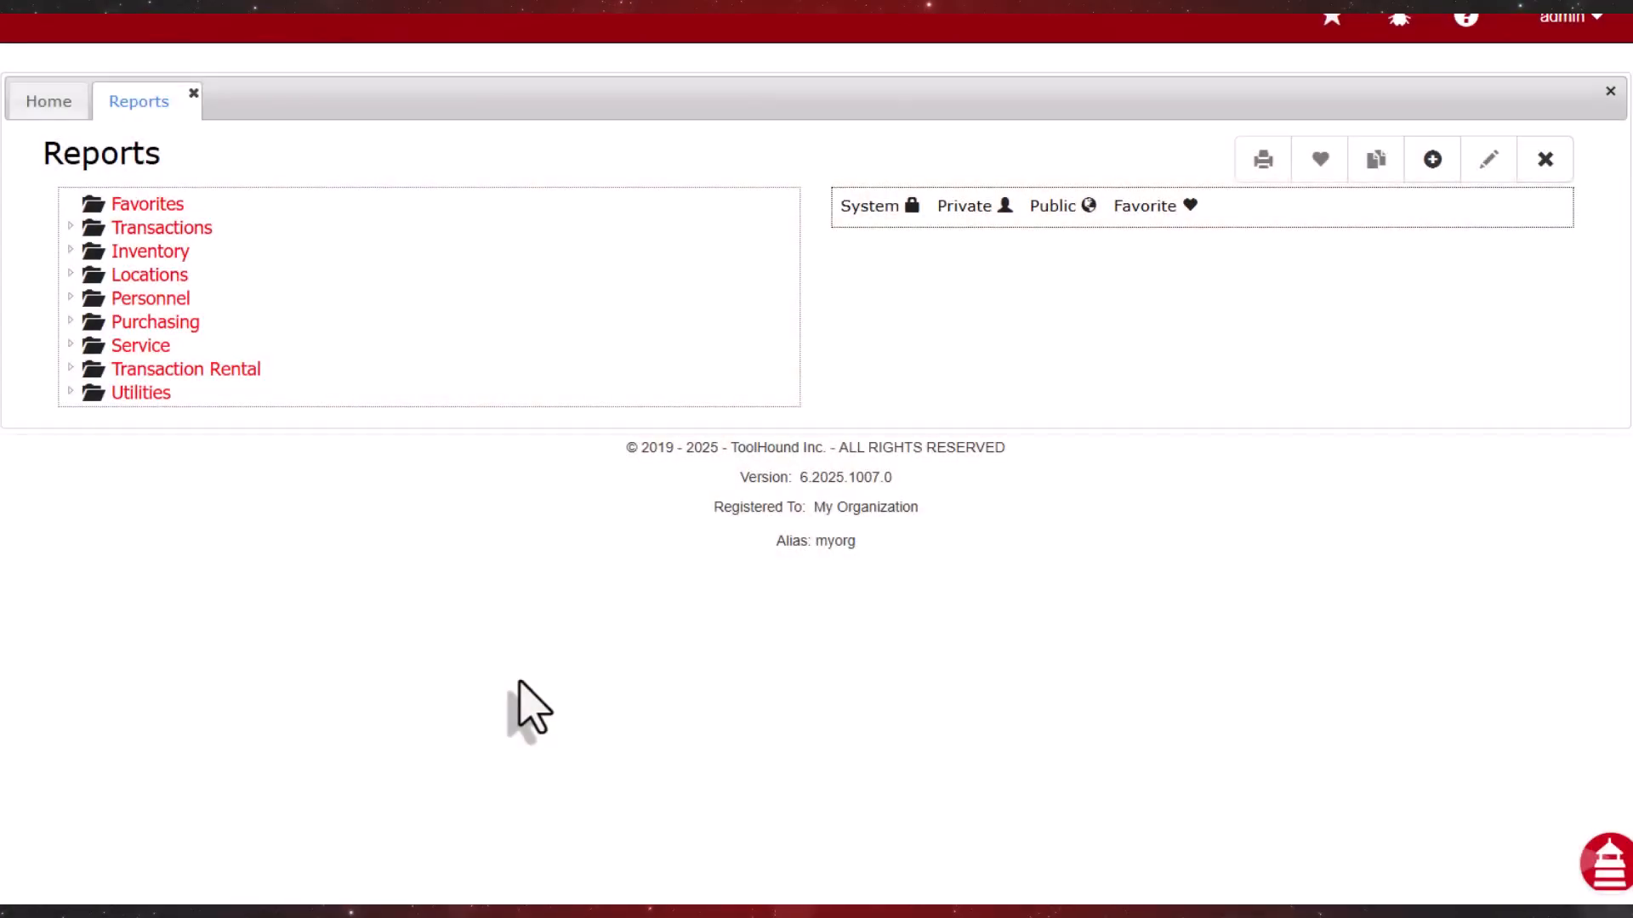
# Open the Inventory report from the Inventory reports and add an empty condition to its advanced filter
pyautogui.click(182, 251)
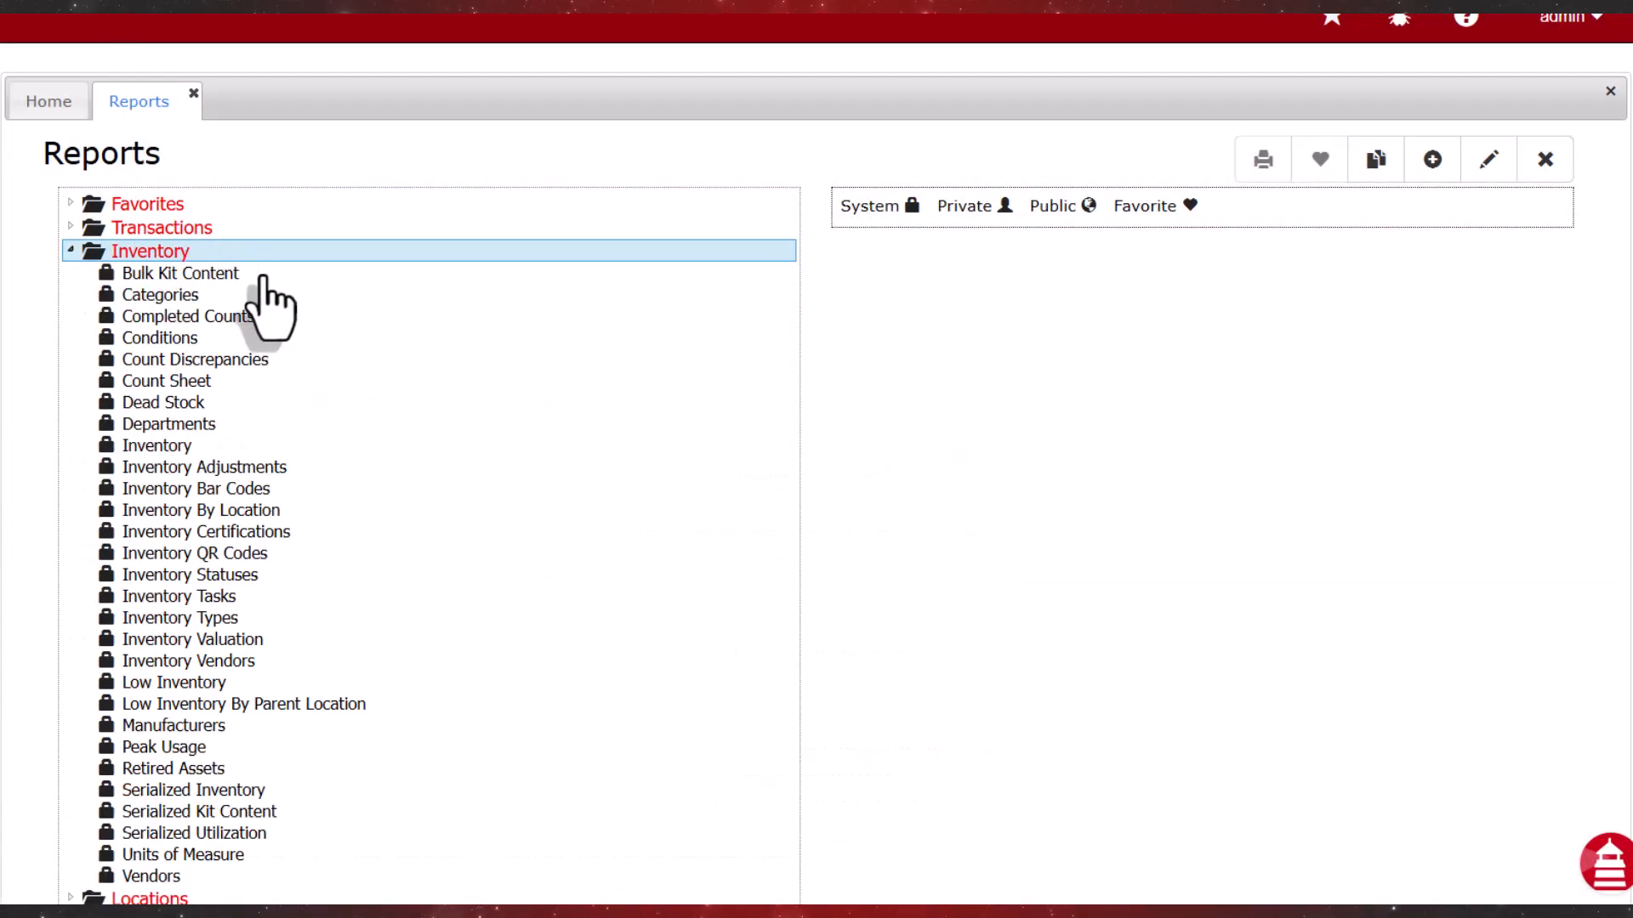
pyautogui.click(191, 444)
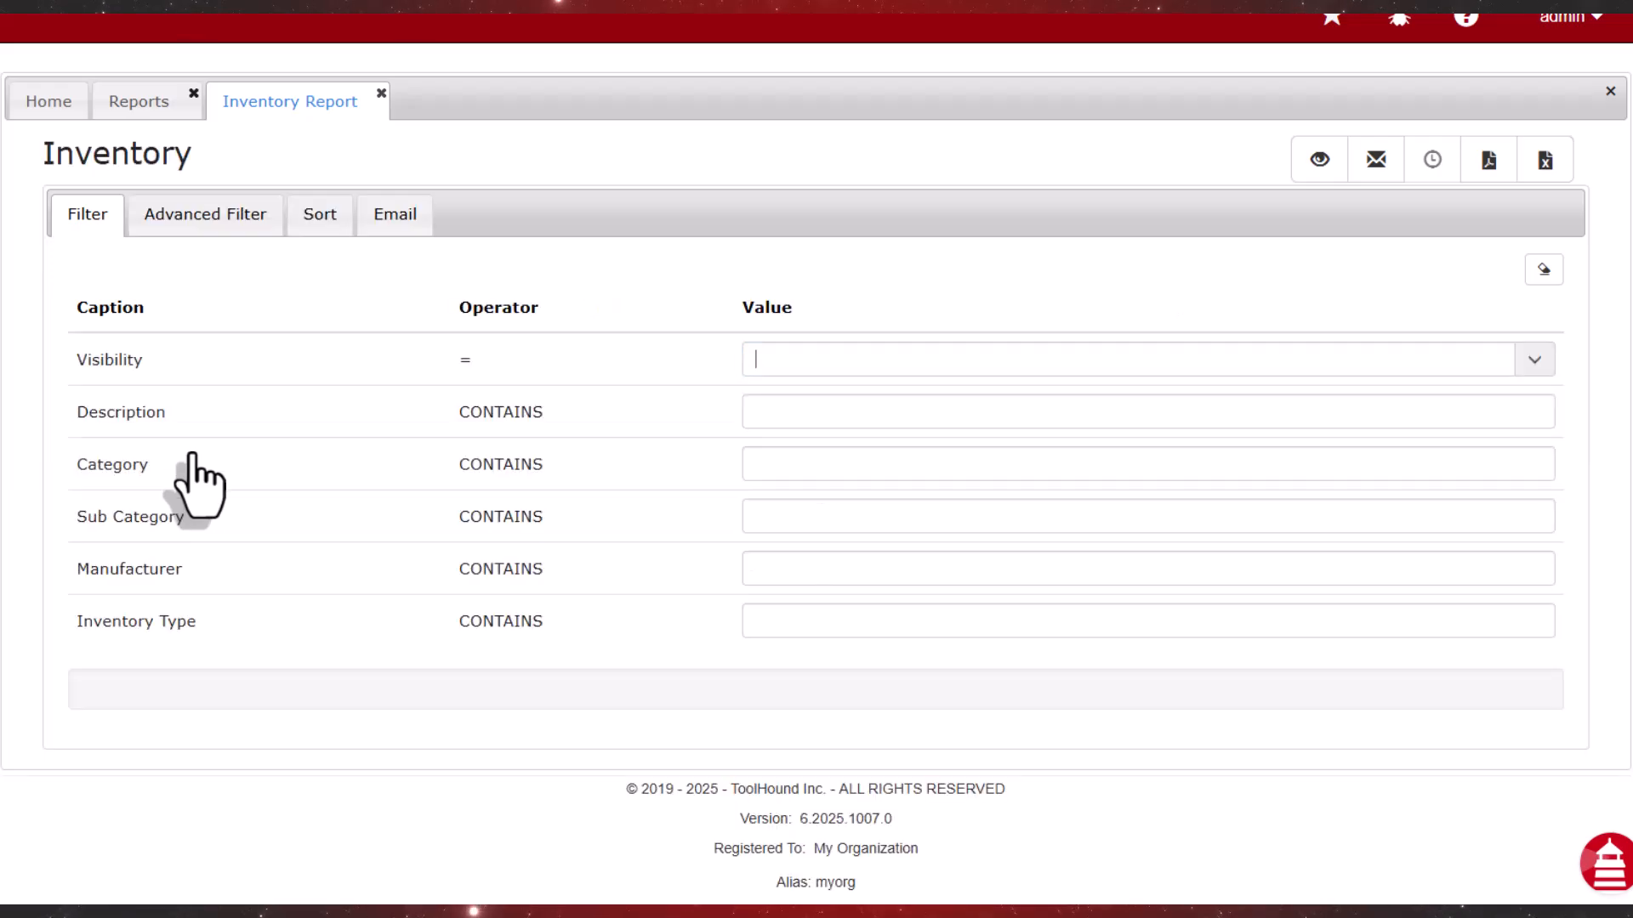
pyautogui.click(217, 247)
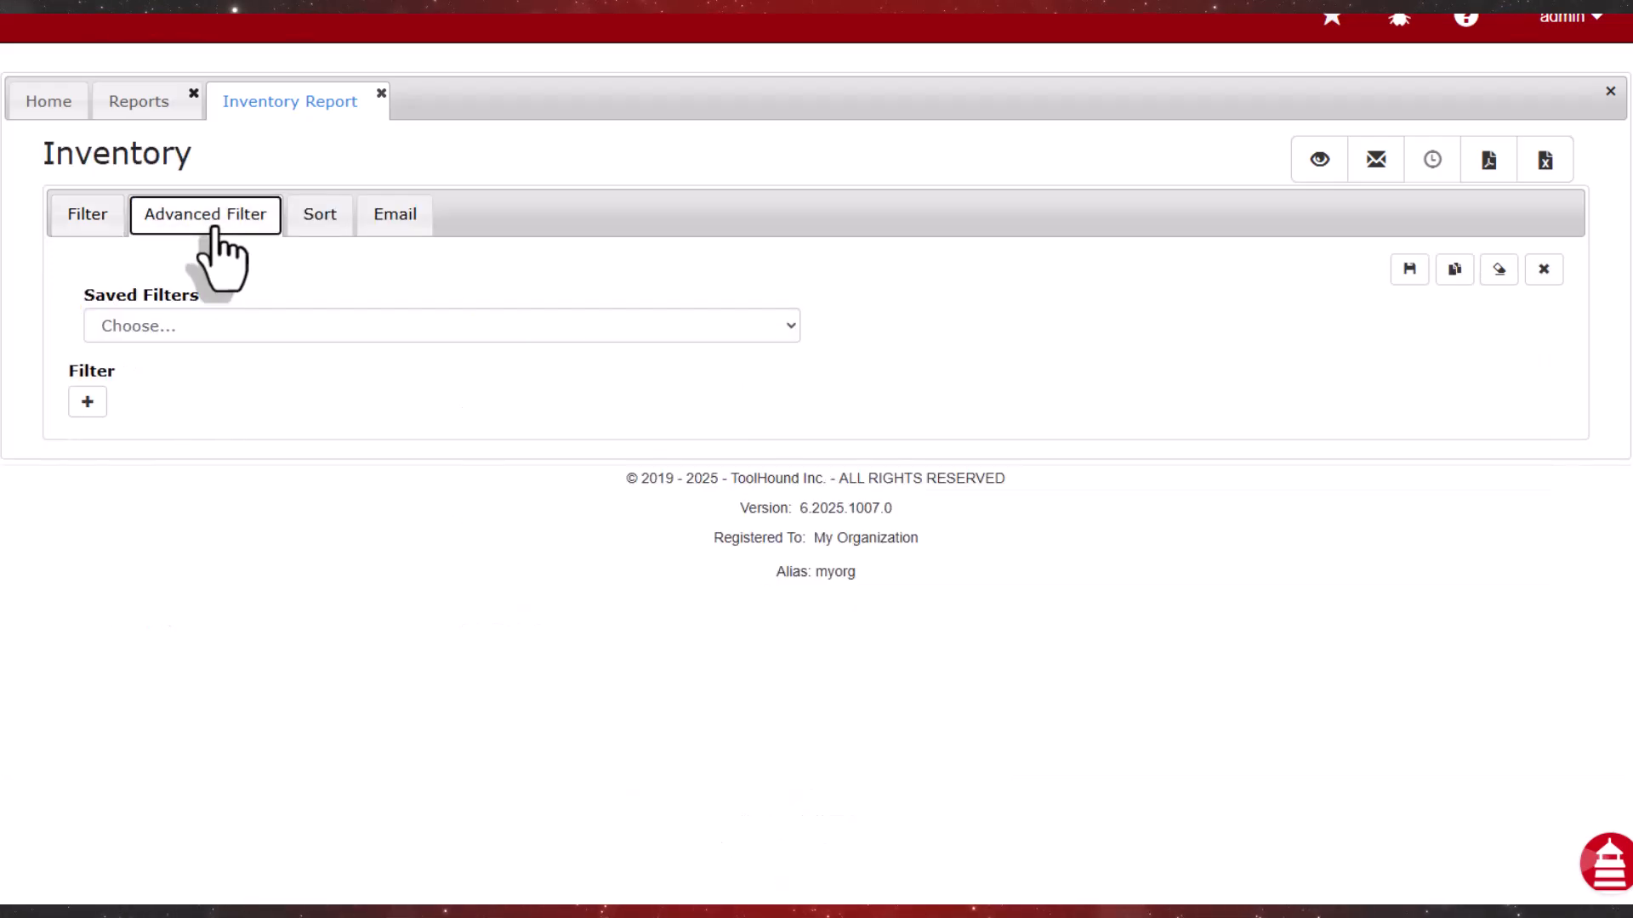
pyautogui.click(87, 401)
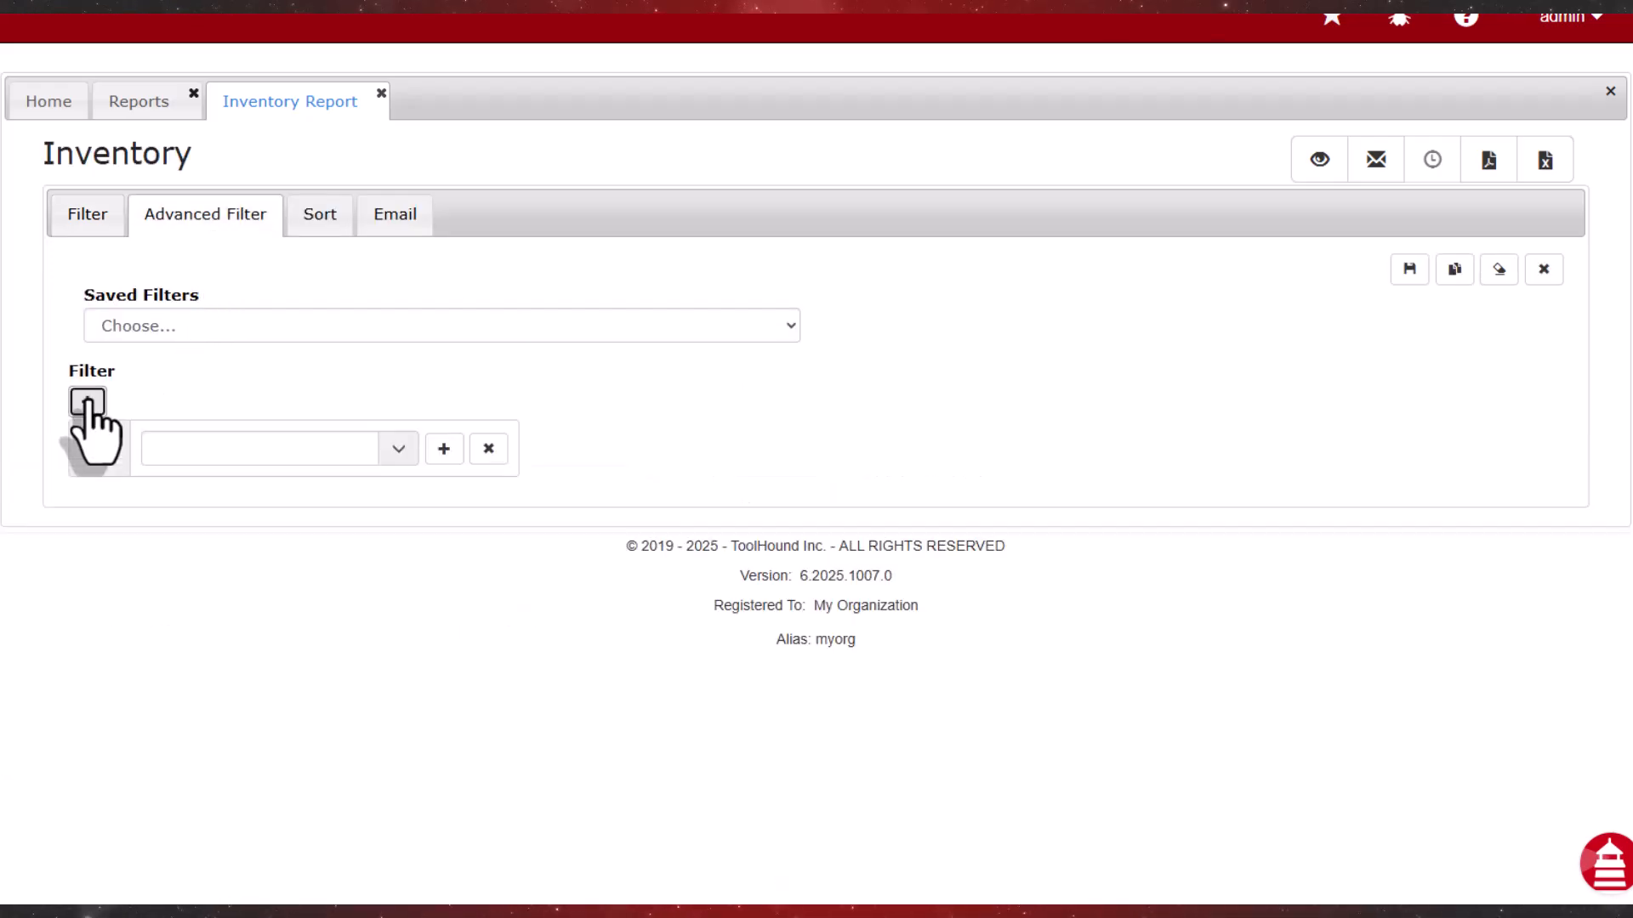
# Set the filter condition to Insured Cost > 100000 and preview the Inventory report
pyautogui.click(394, 464)
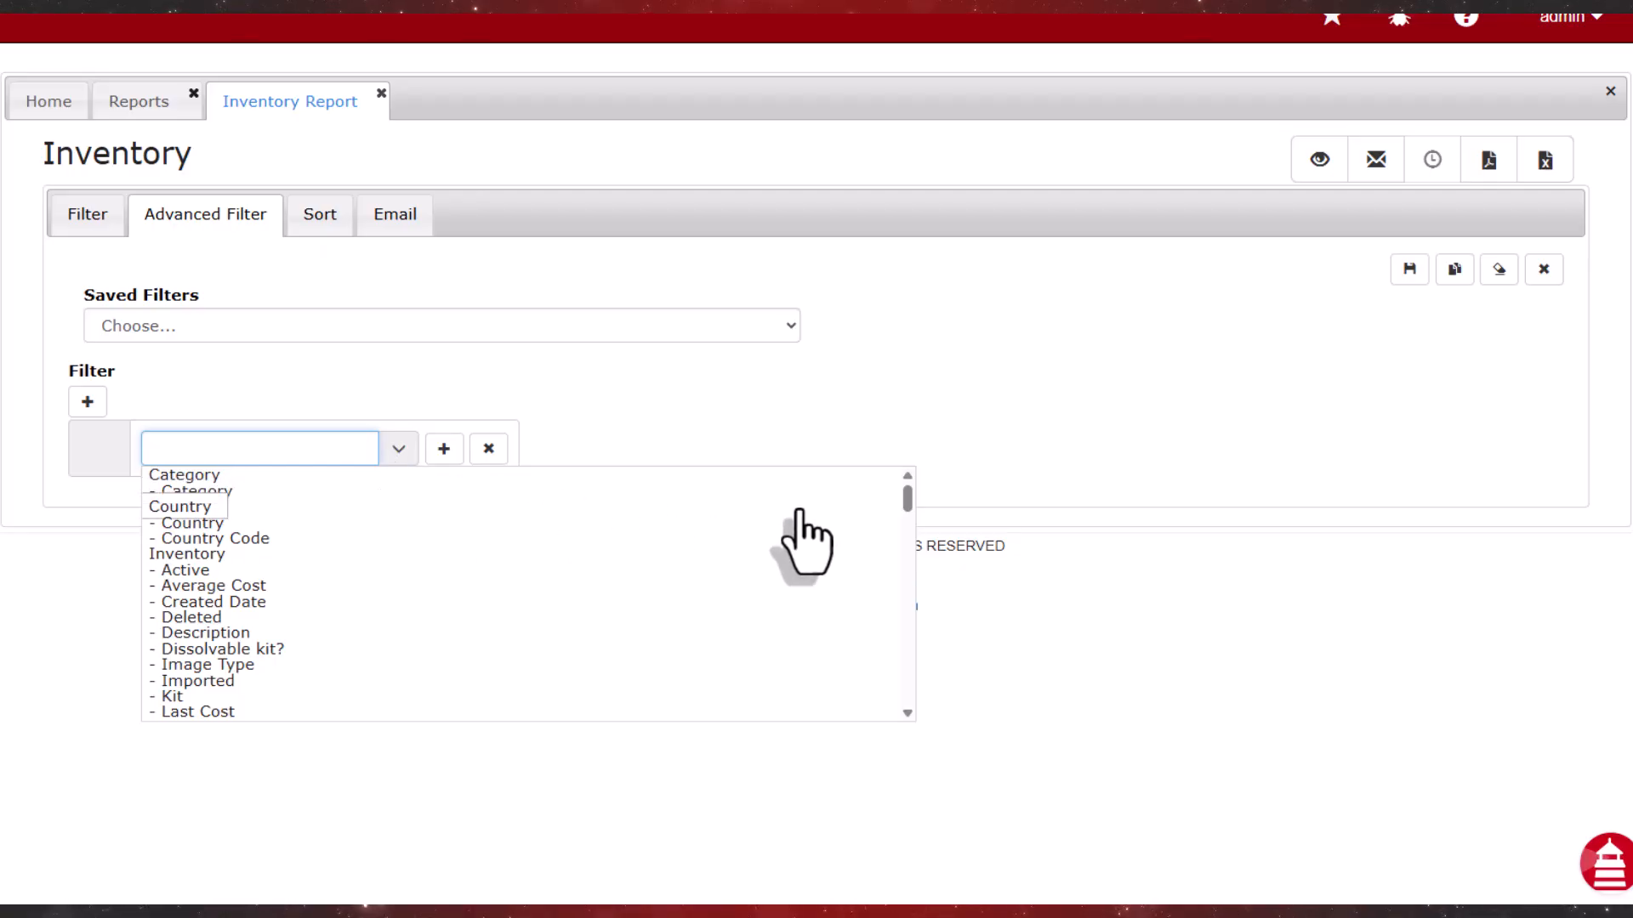
pyautogui.moveTo(907, 496); pyautogui.dragTo(909, 542)
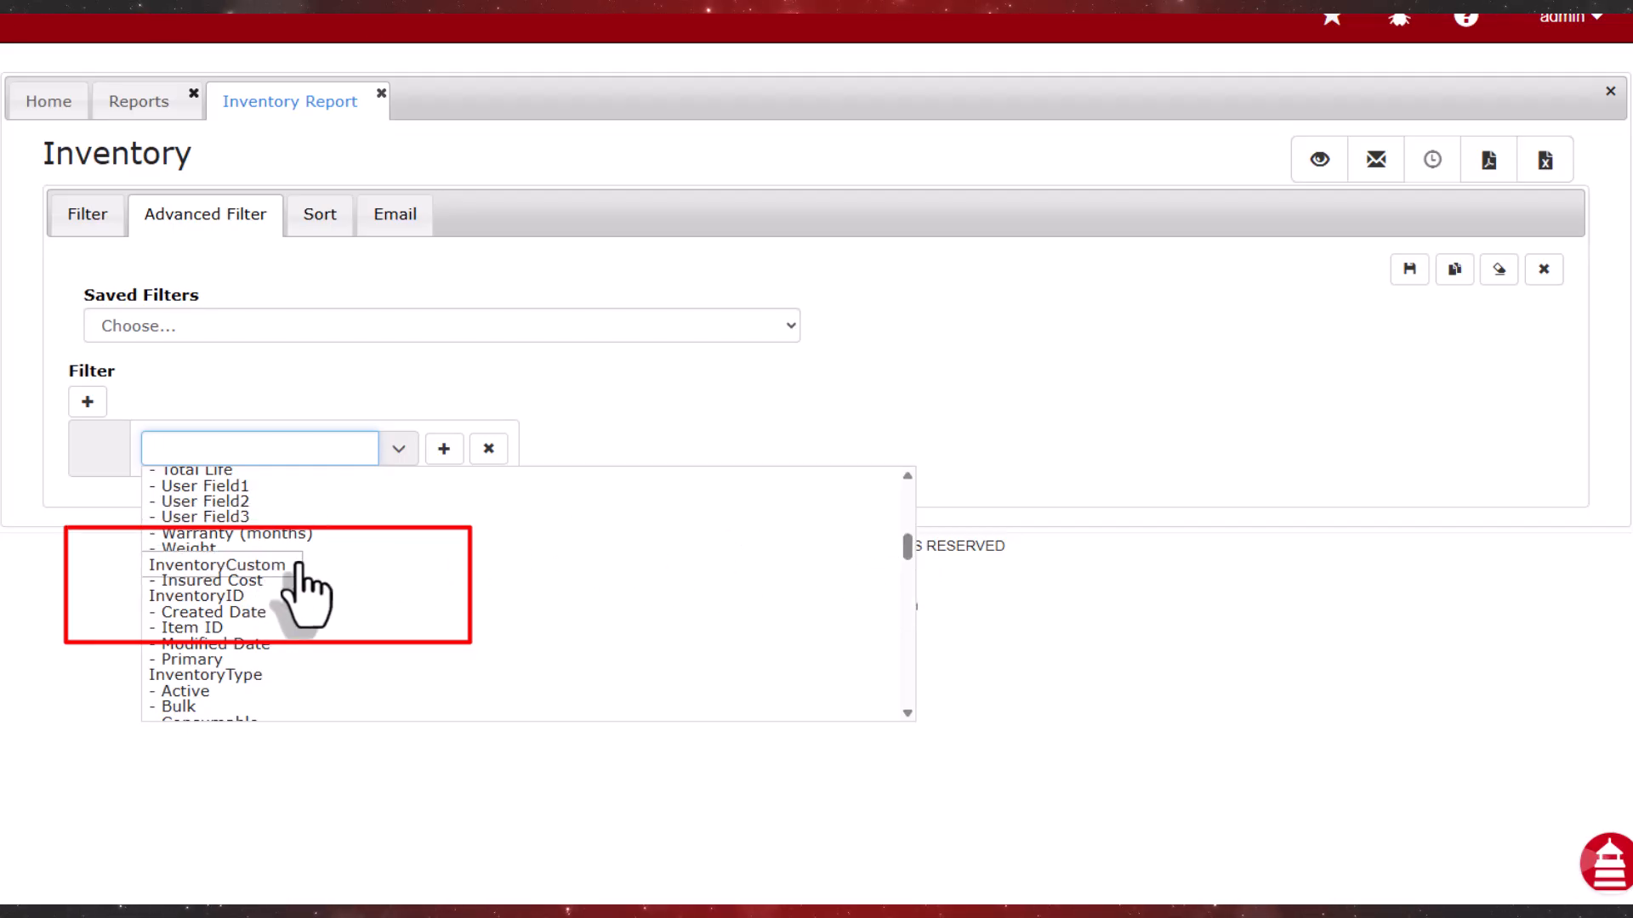
pyautogui.click(270, 581)
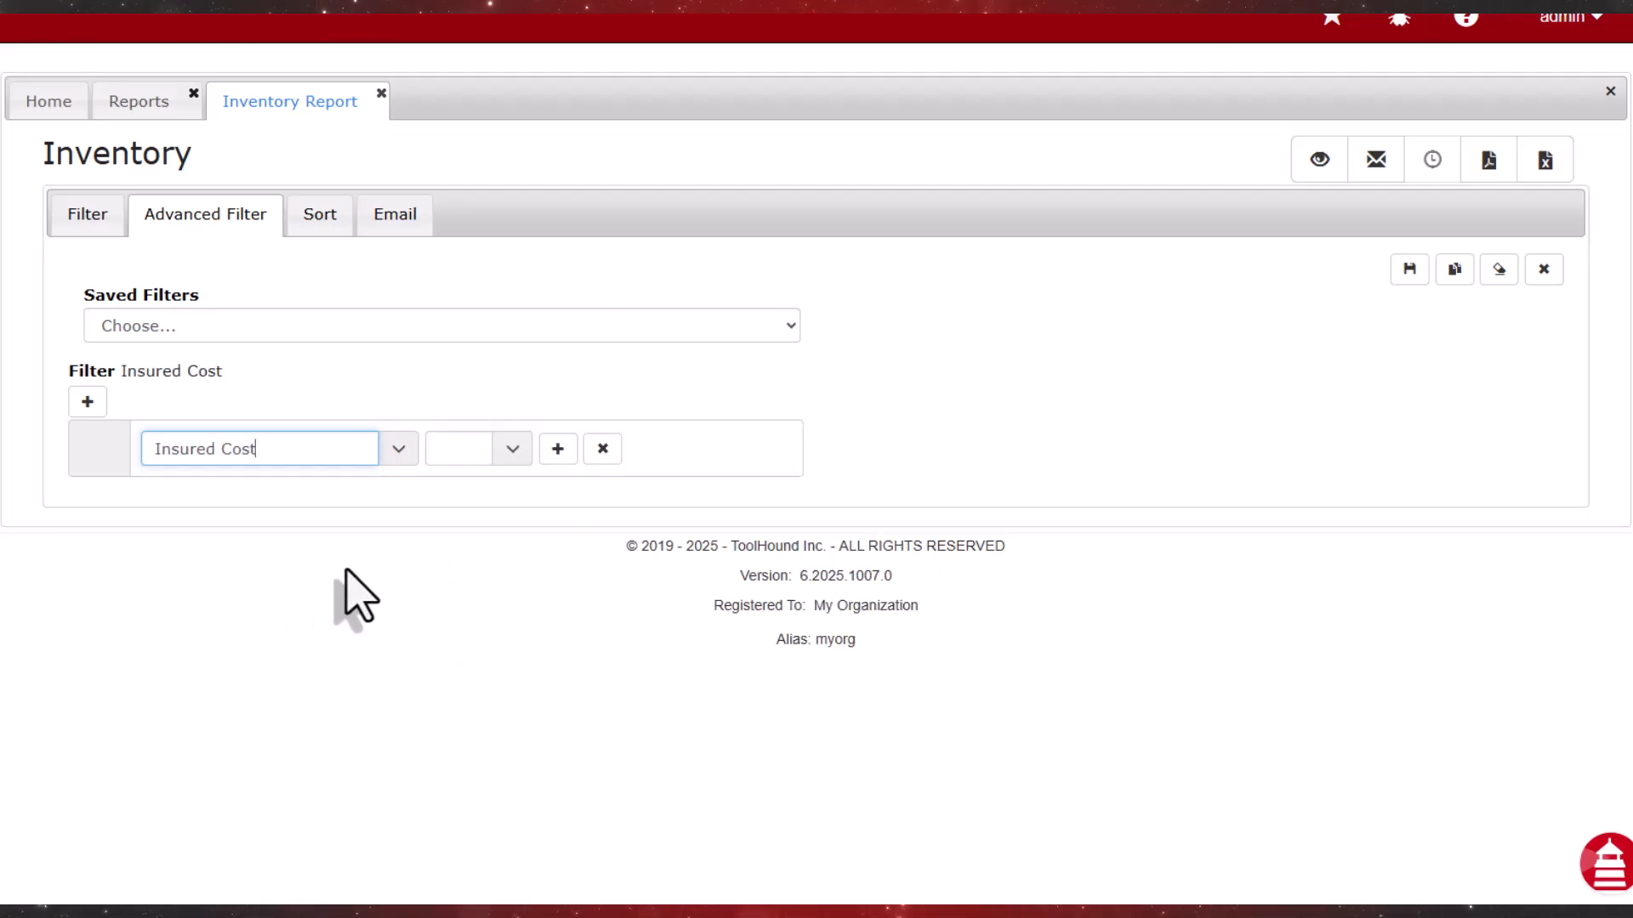
pyautogui.click(517, 450)
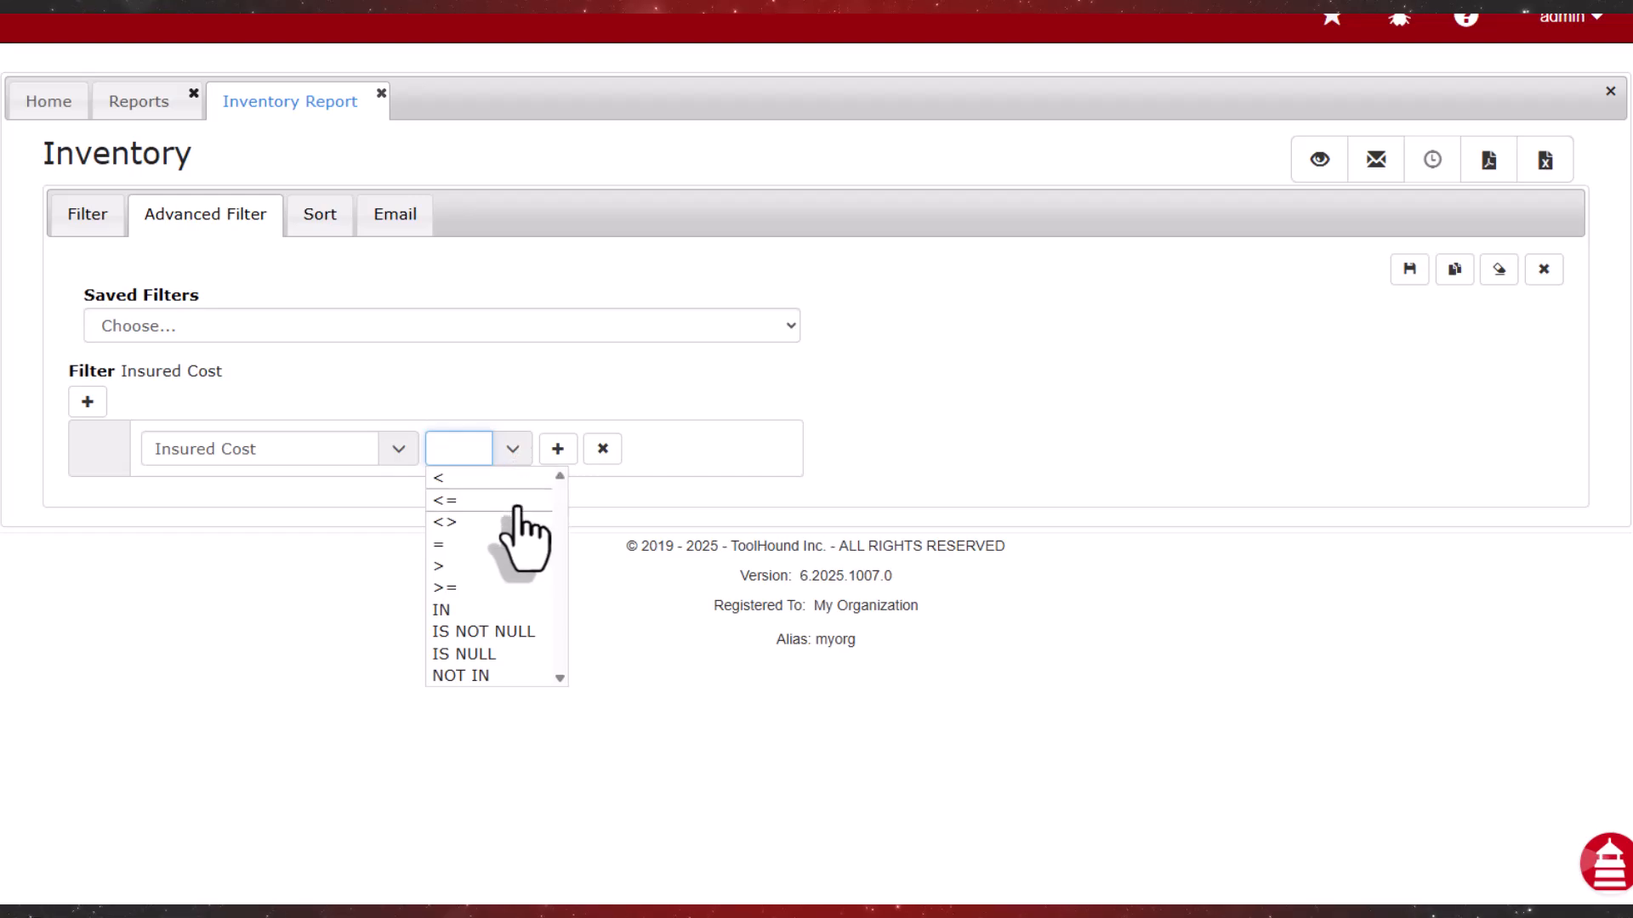
pyautogui.click(478, 566)
pyautogui.click(685, 450)
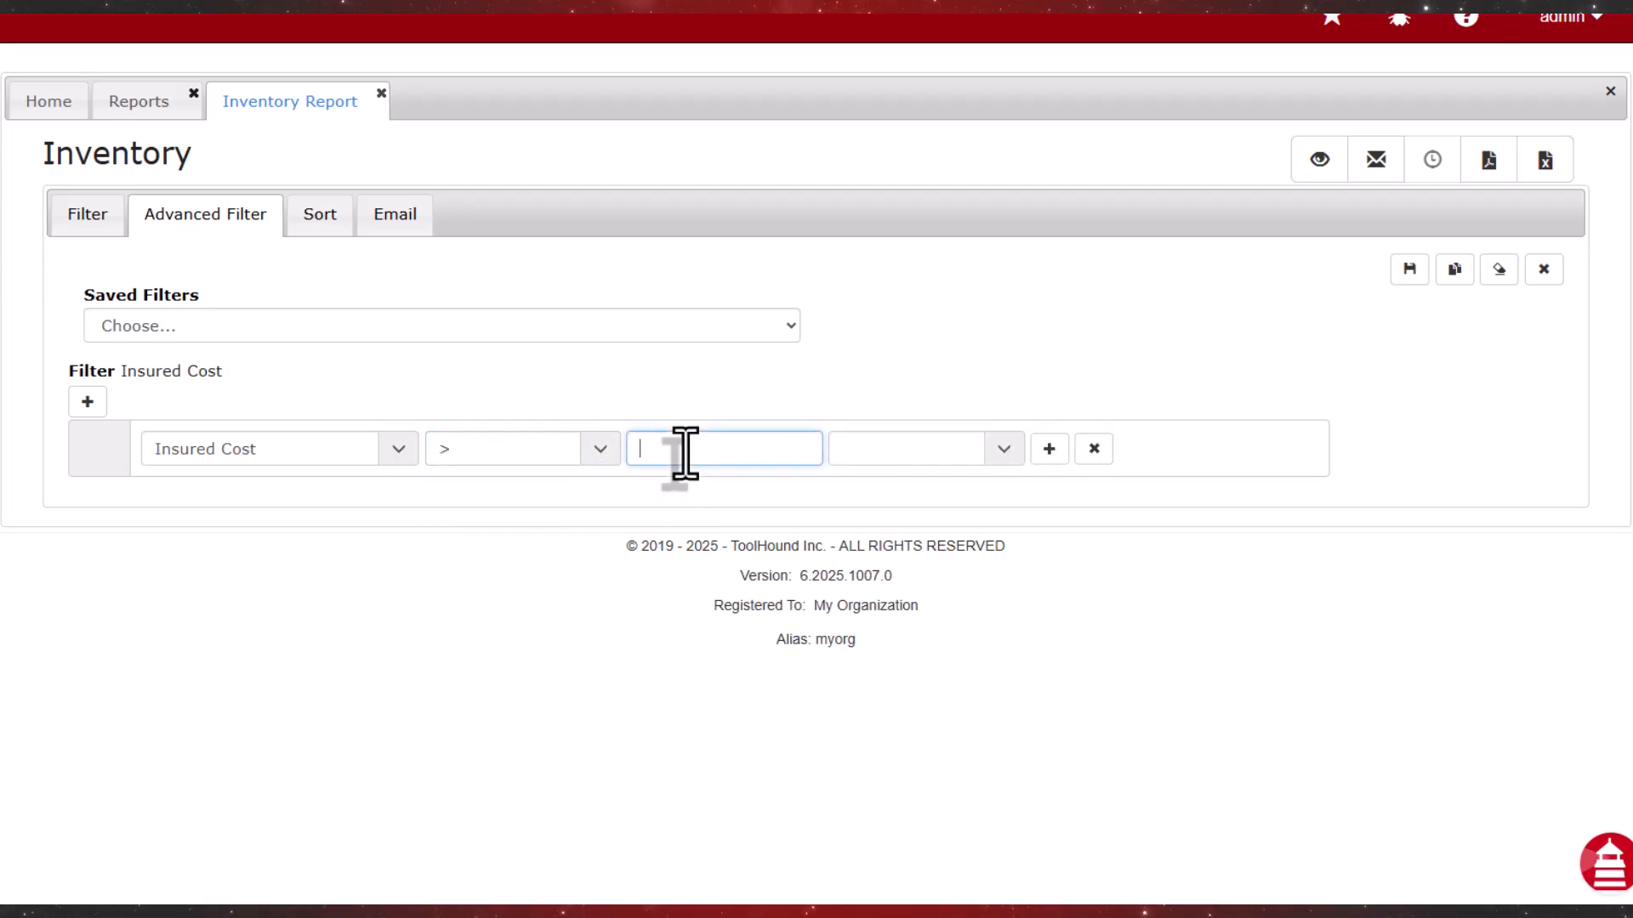
pyautogui.write('100000')
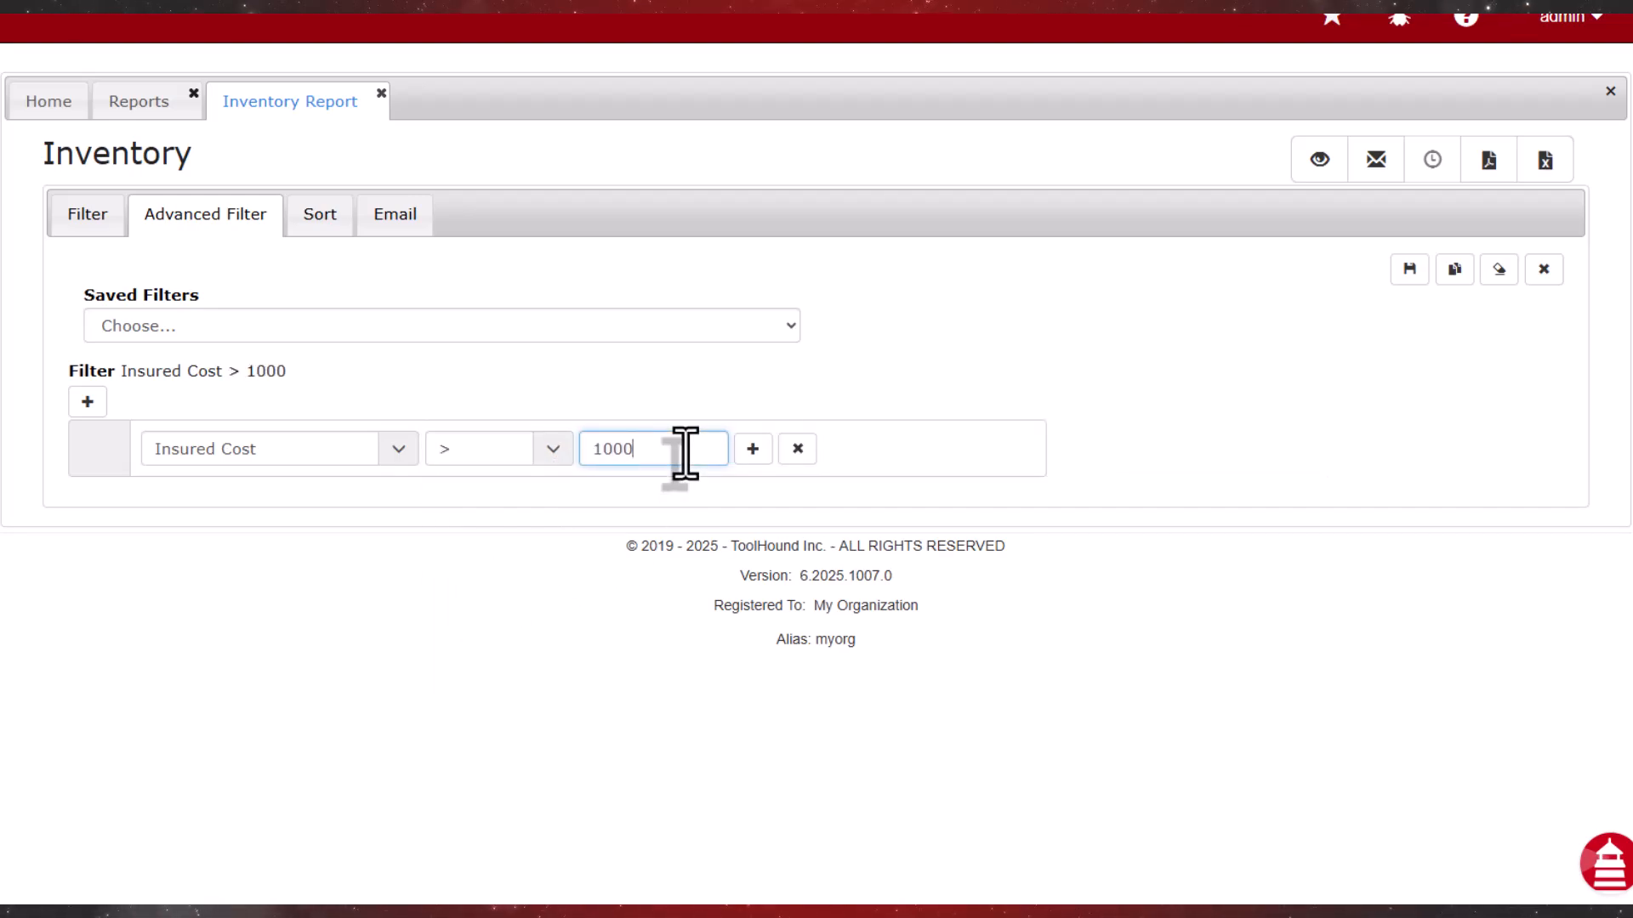
pyautogui.click(1318, 162)
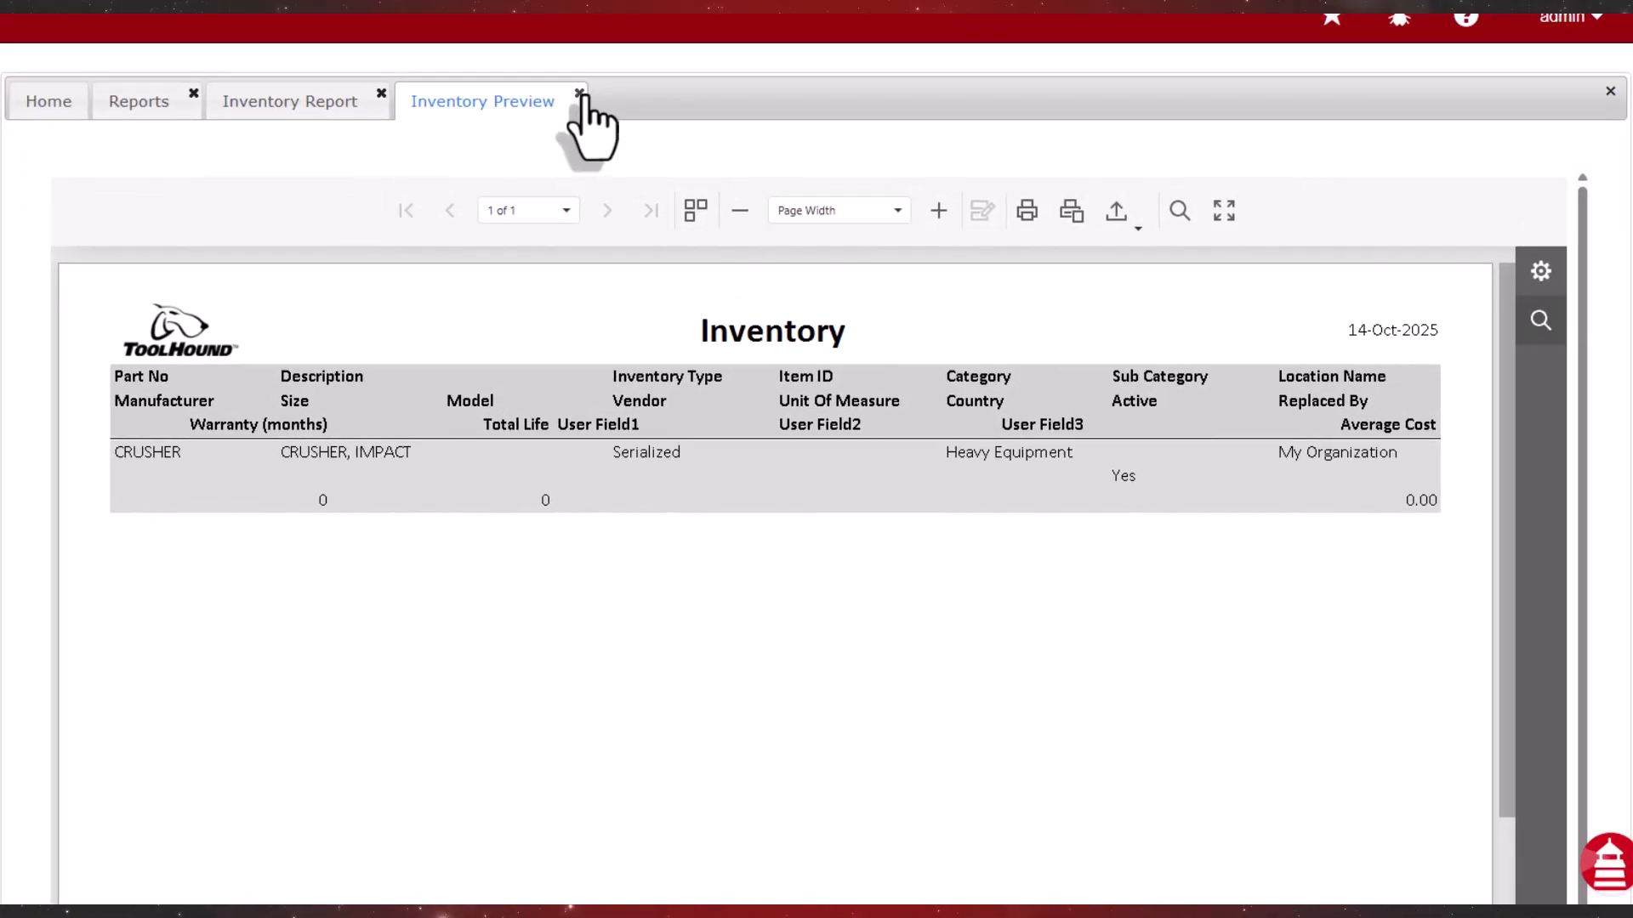
# Change the Inventory report's filter condition to Insured Cost < 100000 and preview the report
pyautogui.click(582, 98)
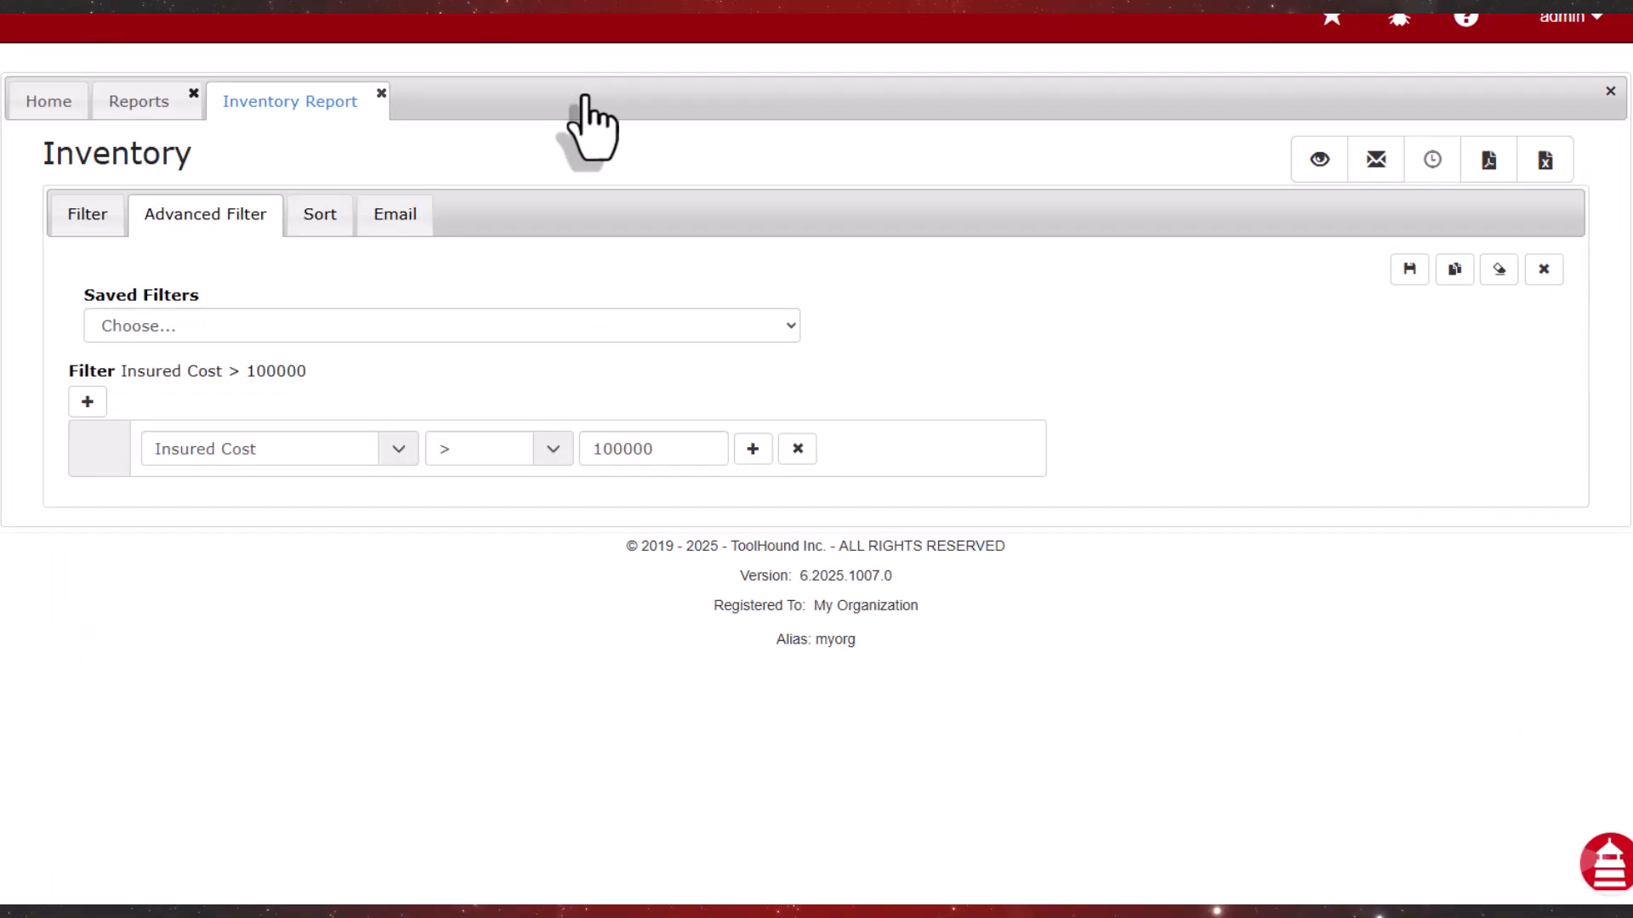
pyautogui.click(553, 449)
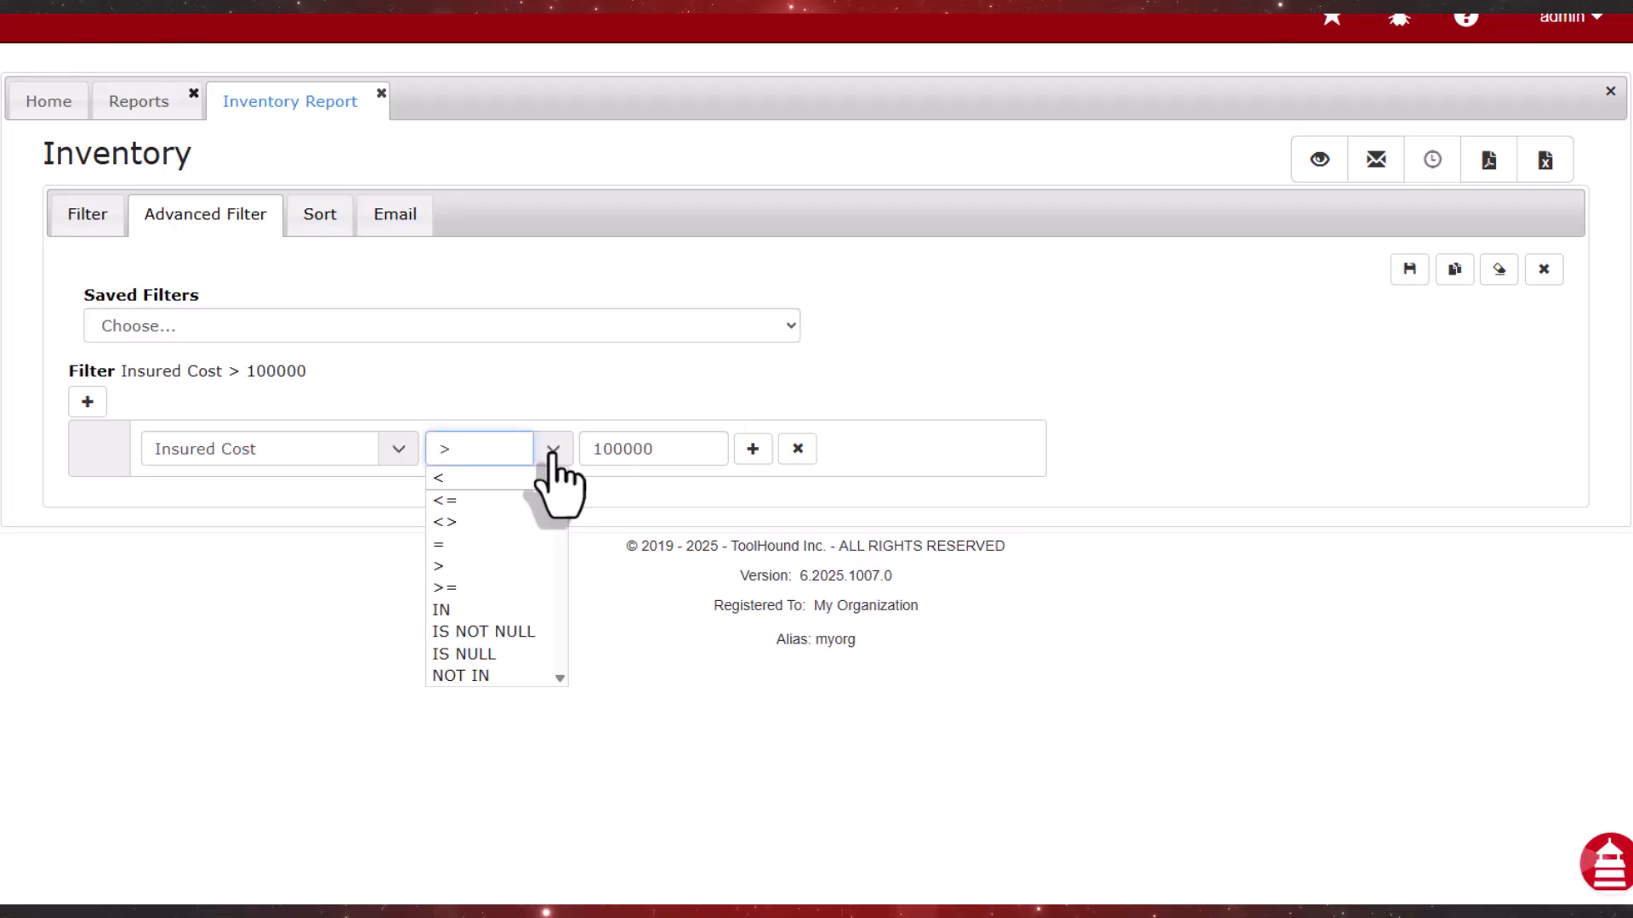
pyautogui.click(500, 485)
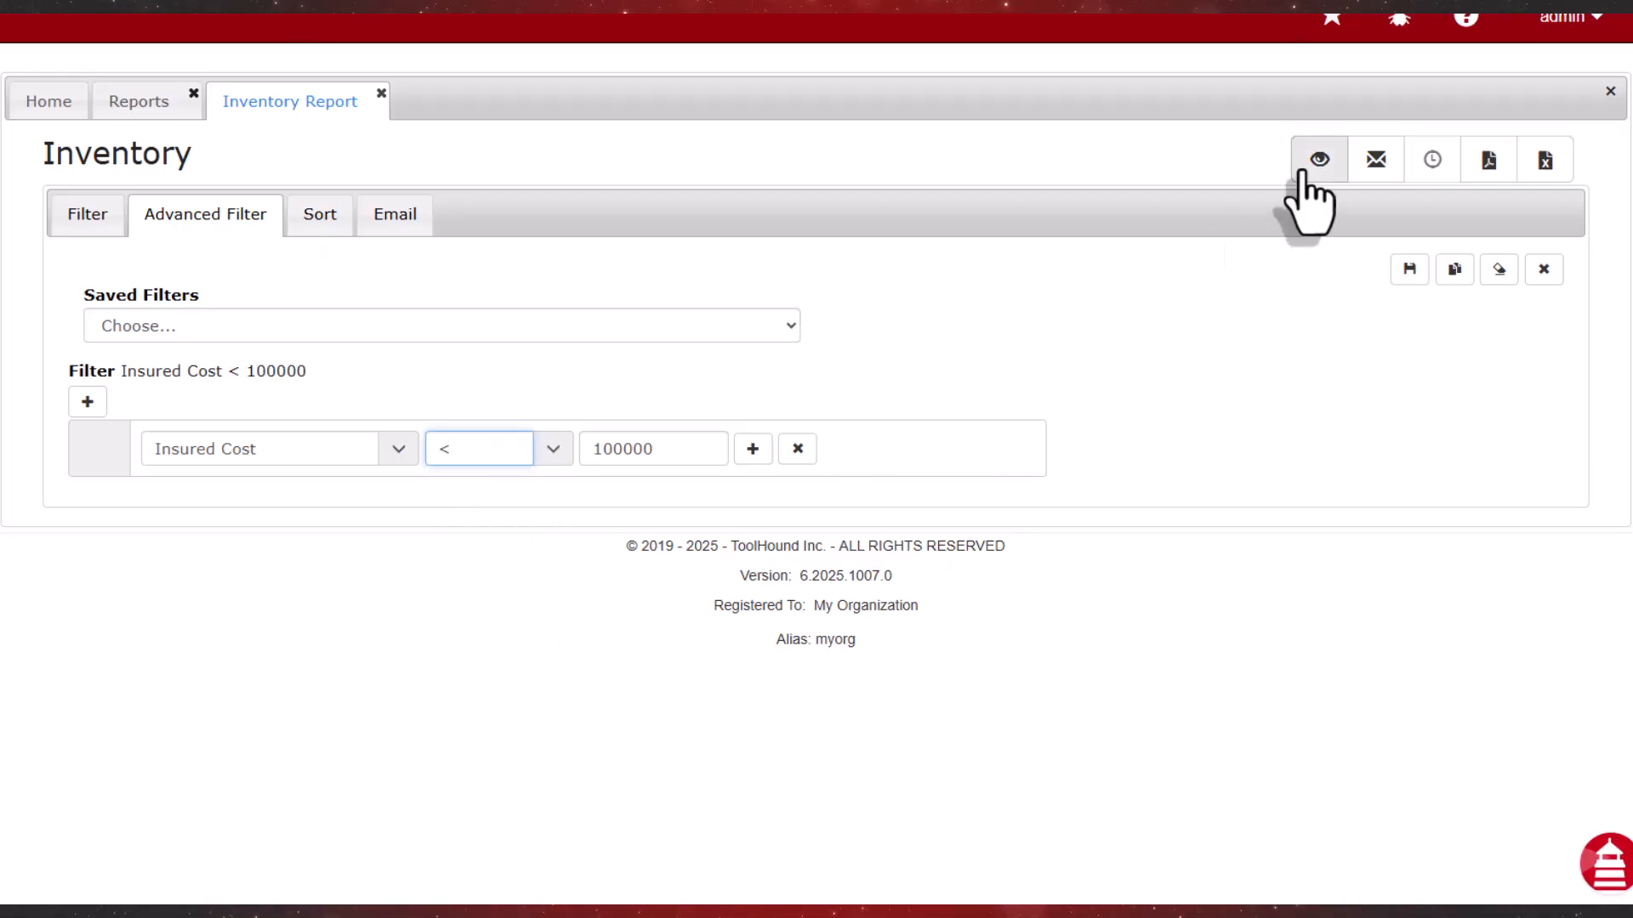
pyautogui.click(1320, 159)
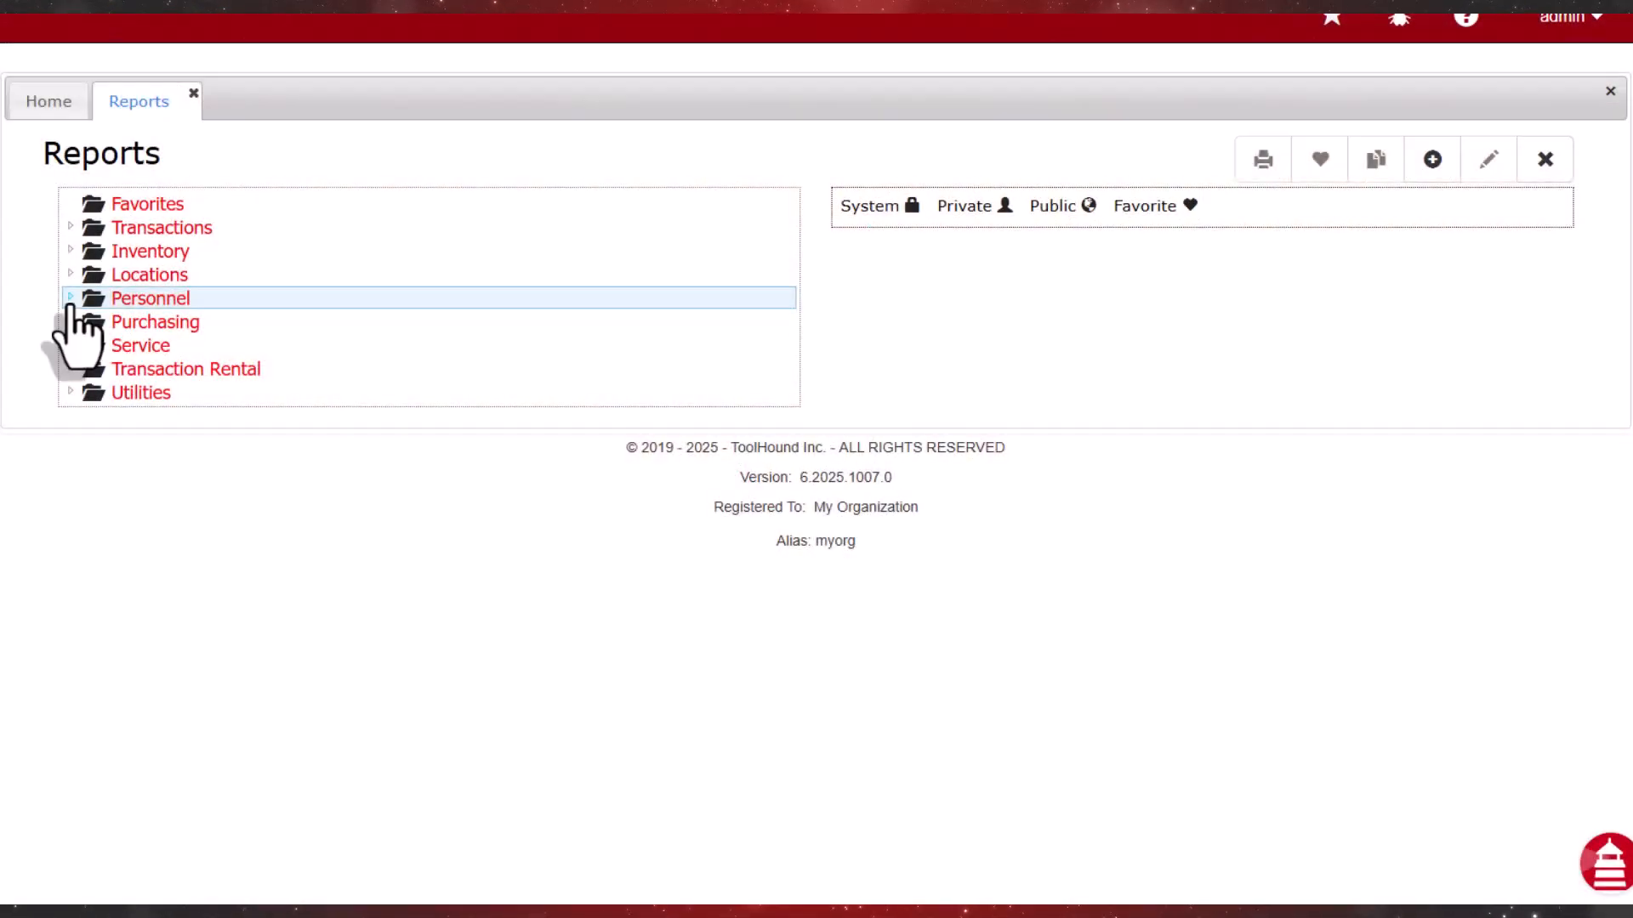
# Duplicate the Personnel report from the Personnel reports and open the copy for editing
pyautogui.click(71, 297)
pyautogui.click(159, 387)
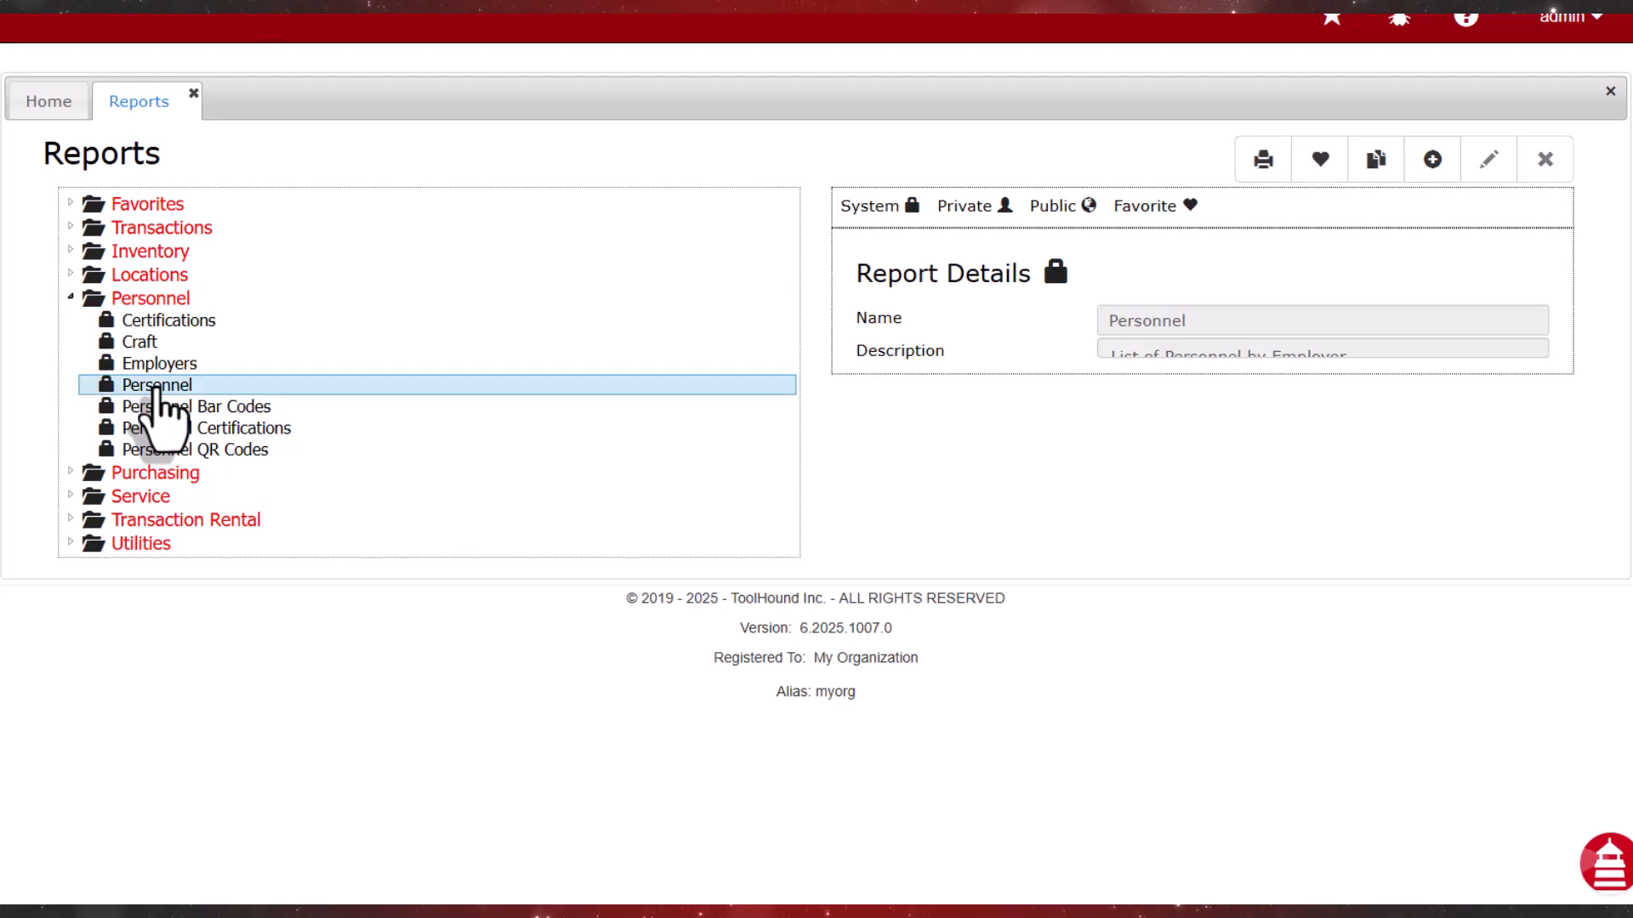
pyautogui.click(1376, 162)
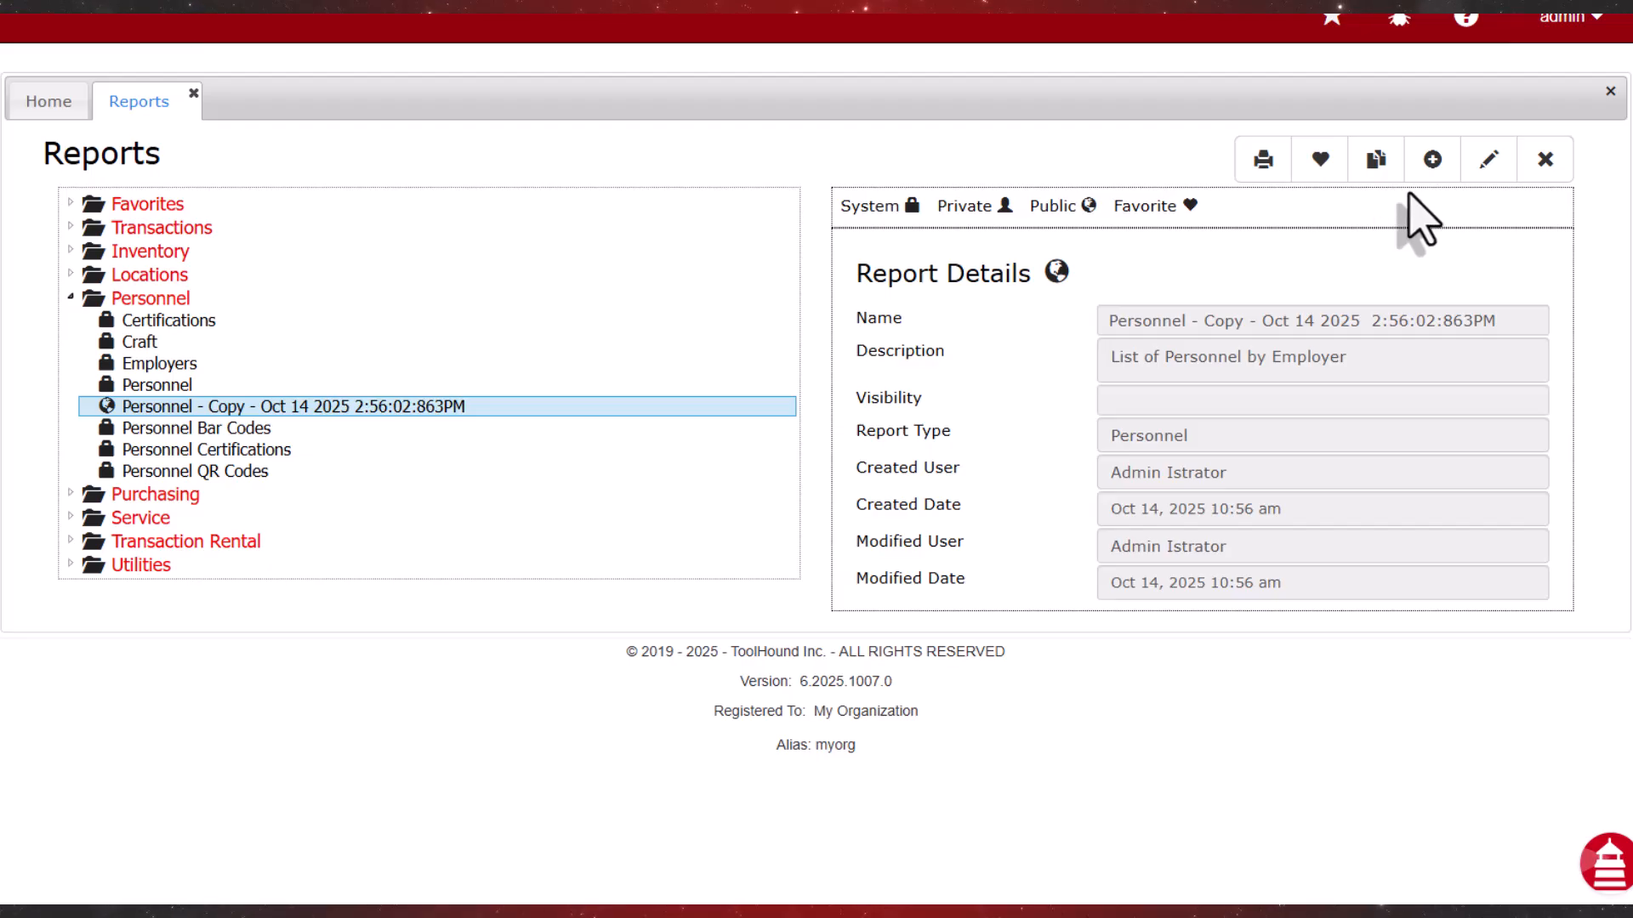
pyautogui.click(1488, 162)
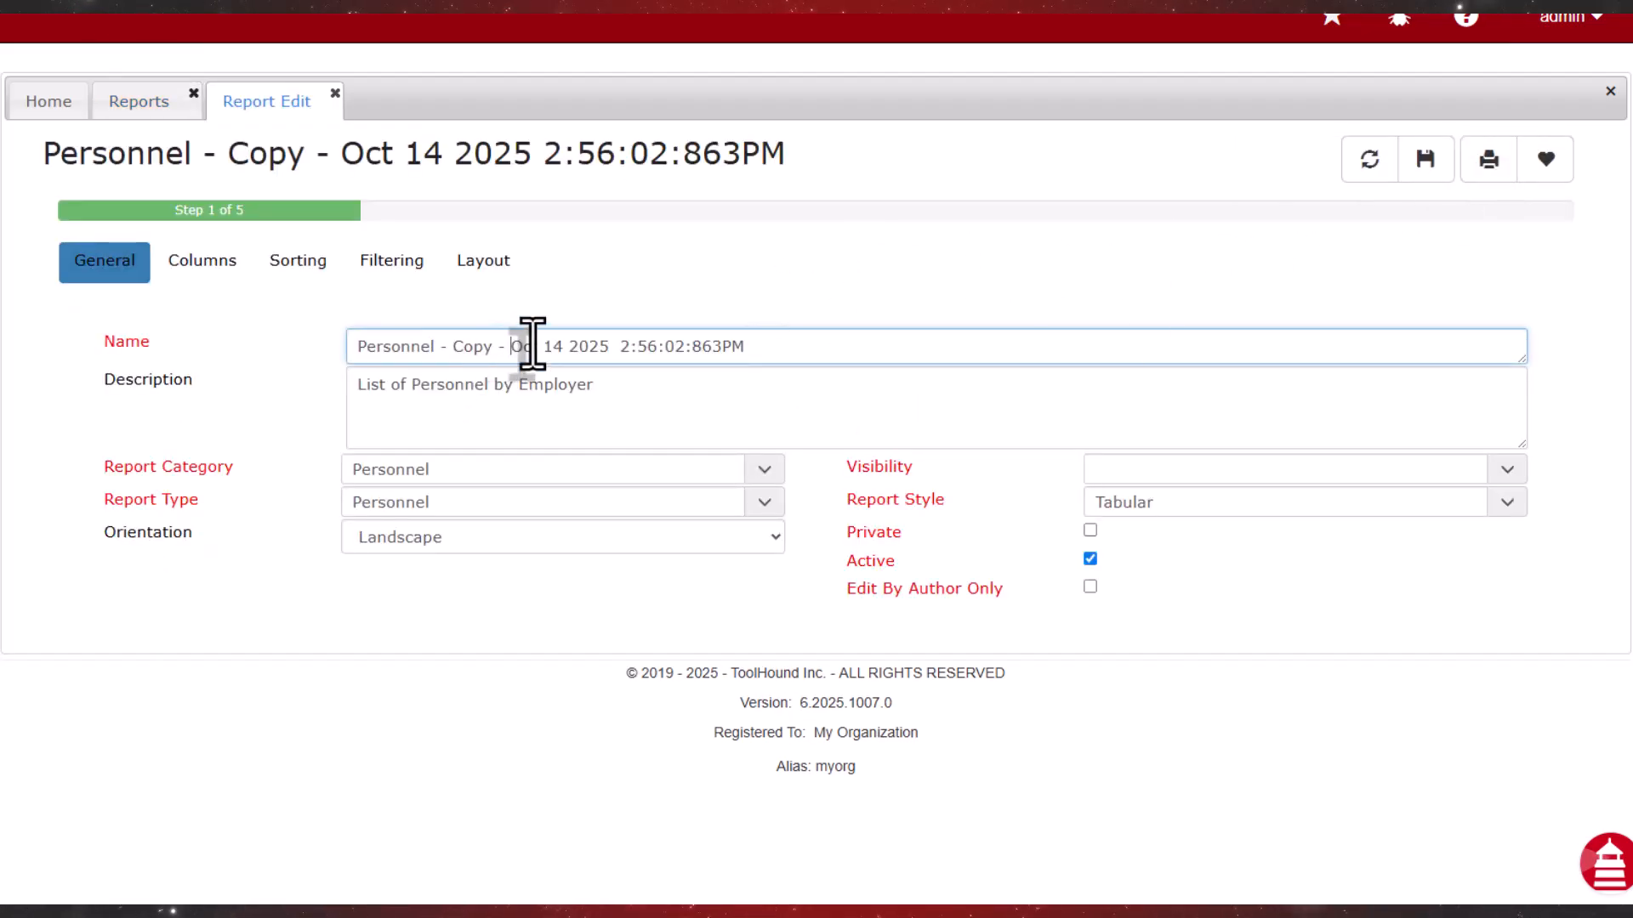
# Rename the report to Personnel - Copy - FIFO Rotation, set its visibility to My Organization and save it
pyautogui.keyDown('shift'); pyautogui.click(1421, 339); pyautogui.keyUp('shift')
pyautogui.write('FIFO Rotation')
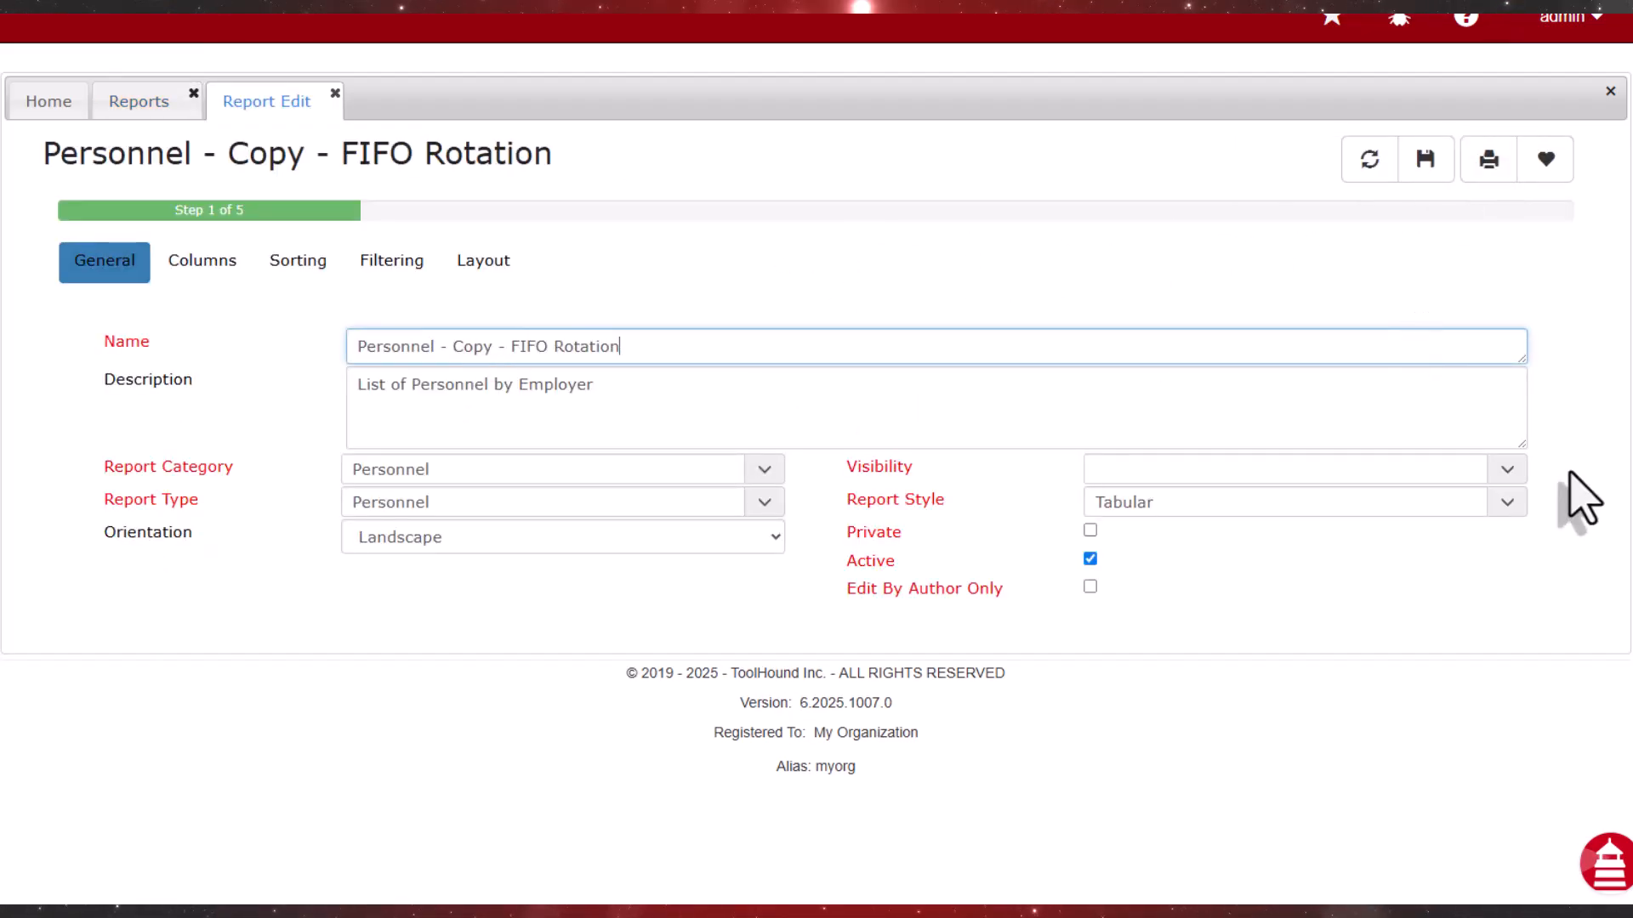
pyautogui.click(1361, 470)
pyautogui.click(1335, 519)
pyautogui.click(1431, 155)
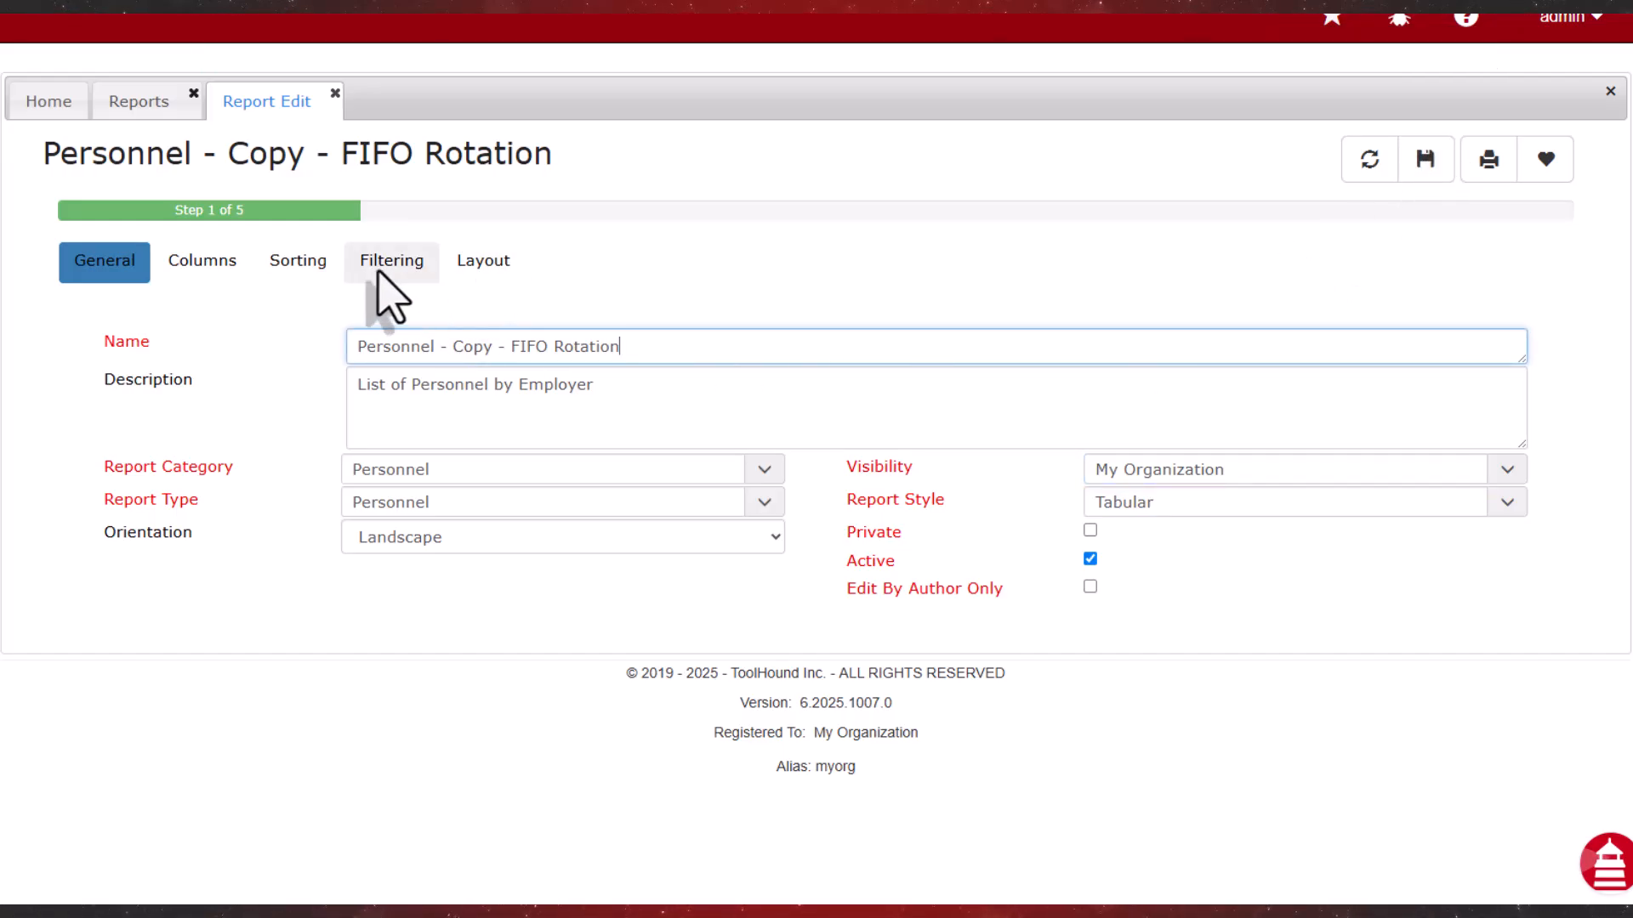
# Include the FIFO Rotation field from Personnel Custom in the report's columns
pyautogui.click(198, 263)
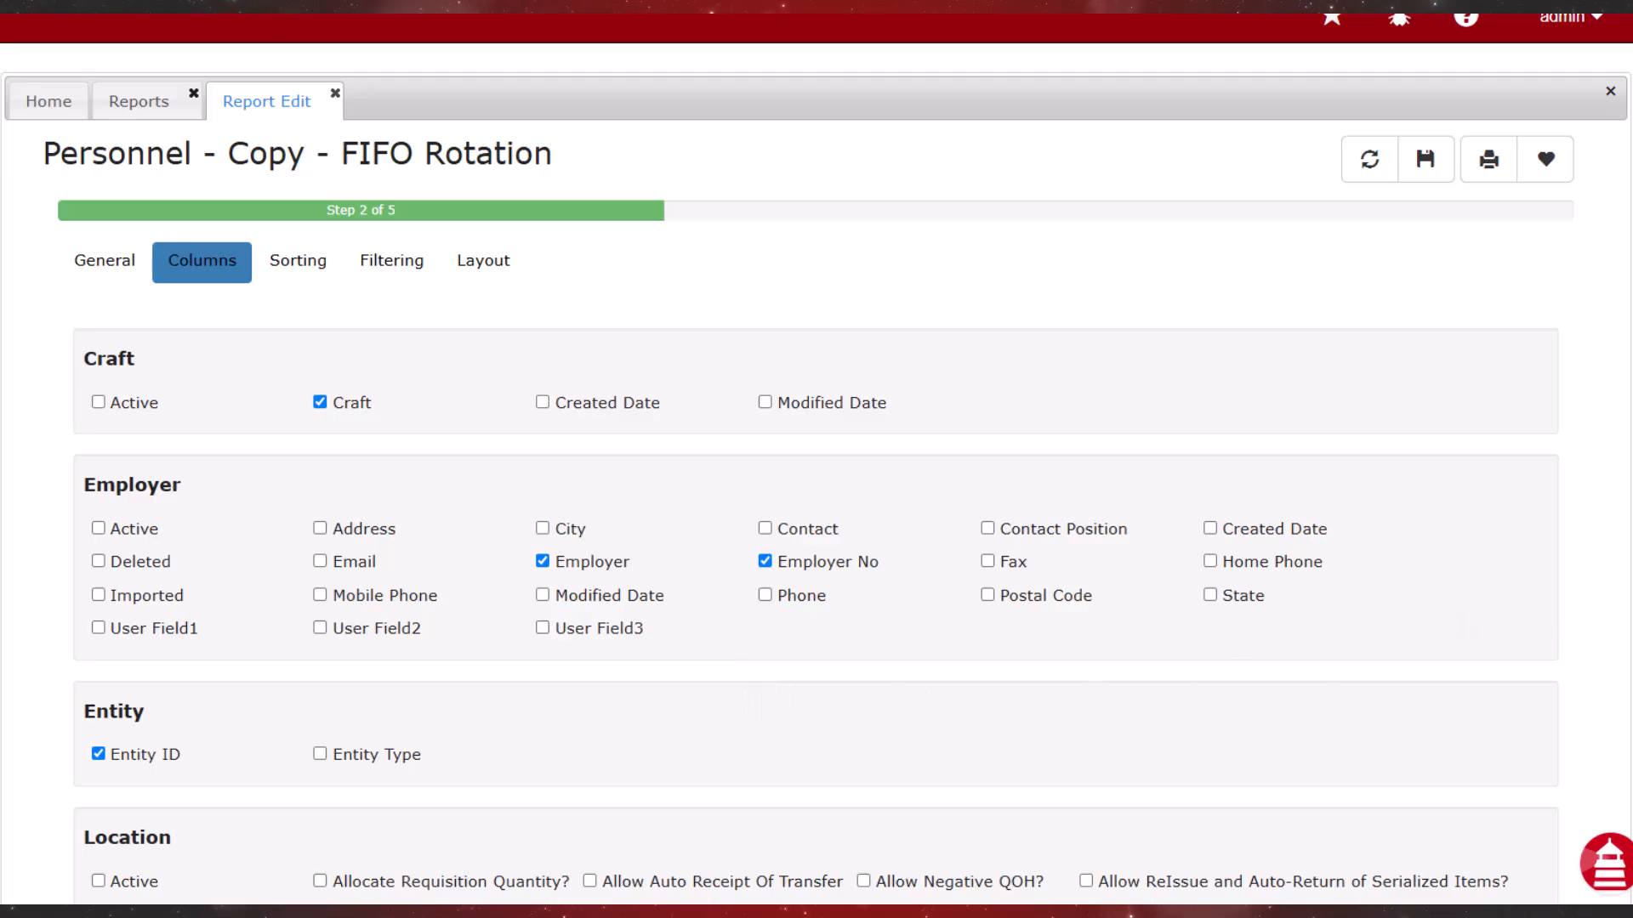
pyautogui.scroll(-7, 1620, 569)
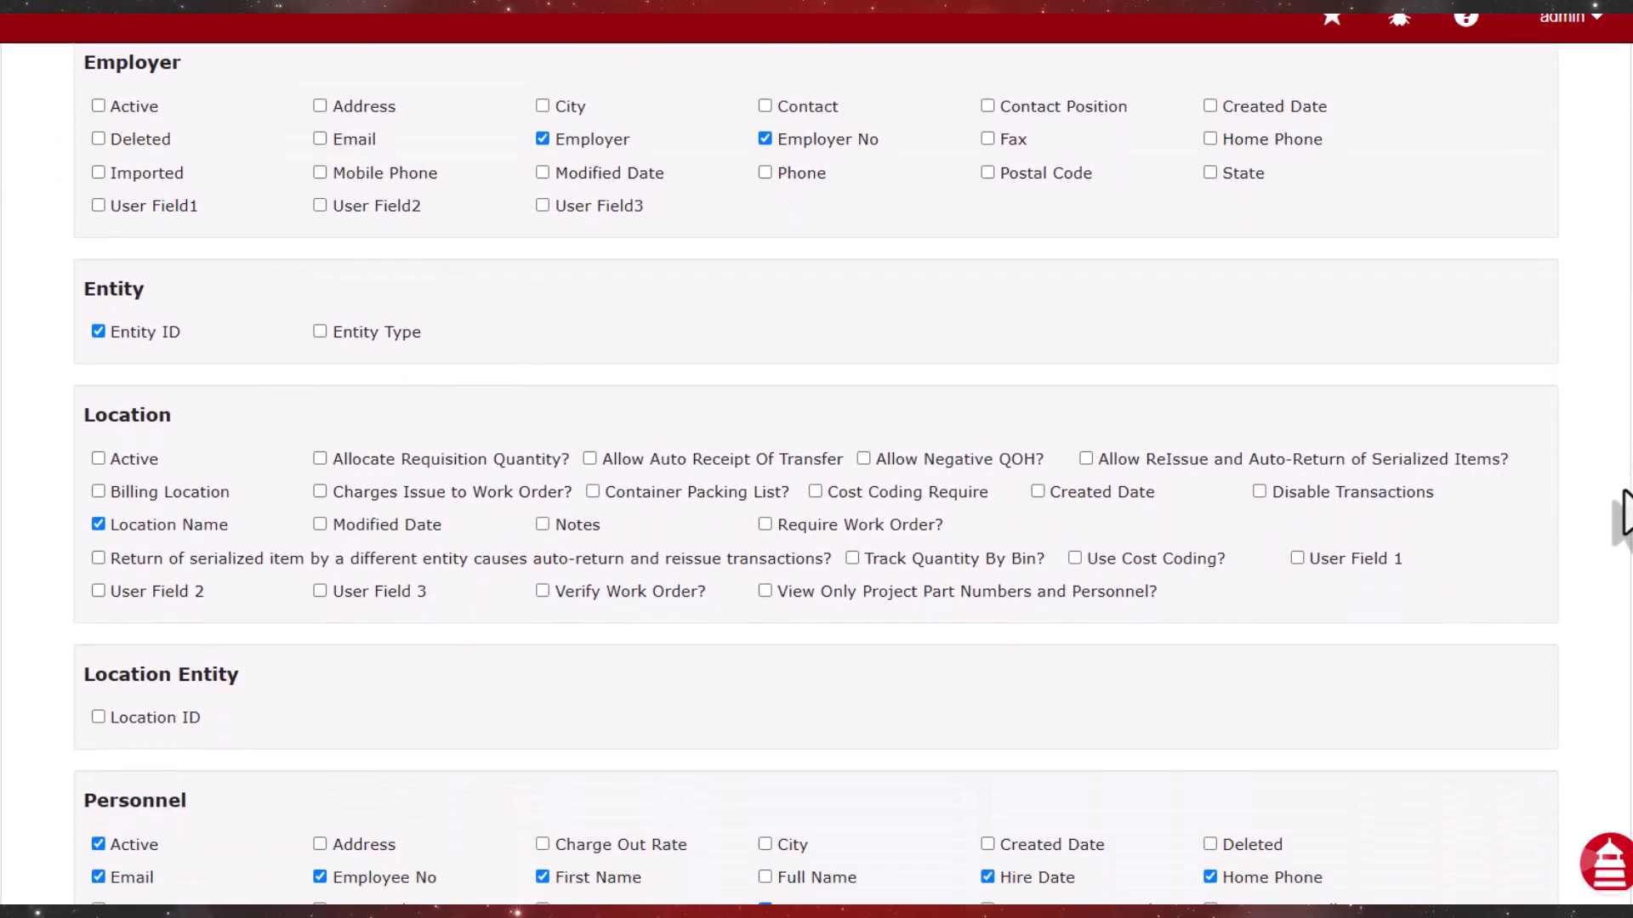
pyautogui.scroll(-4, 1620, 570)
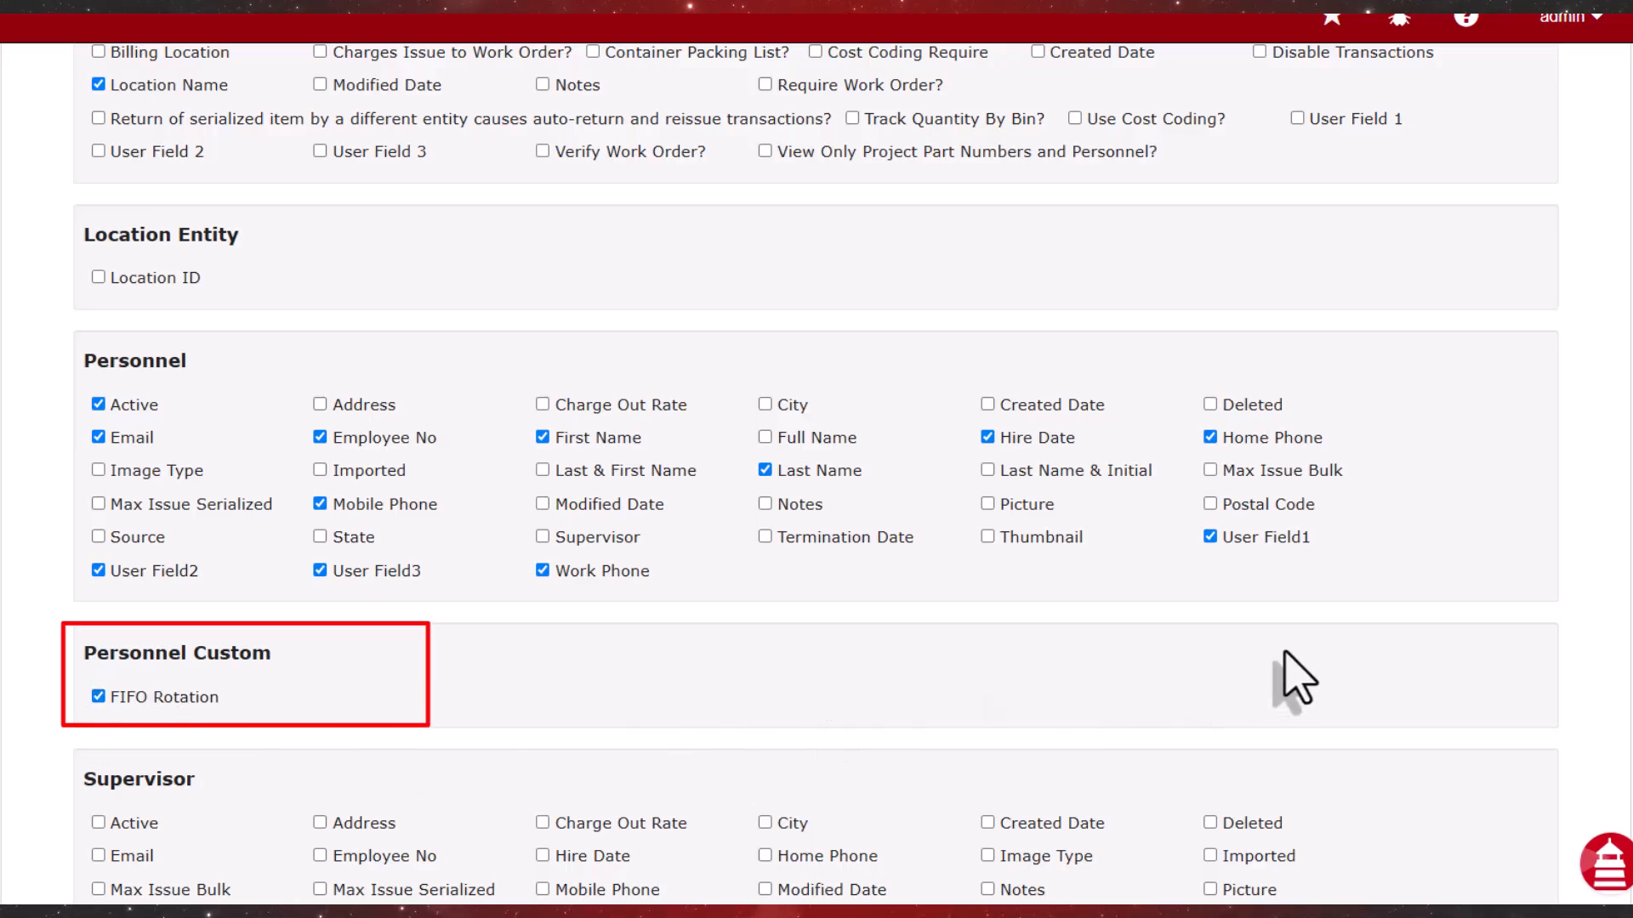
pyautogui.scroll(10, 816, 476)
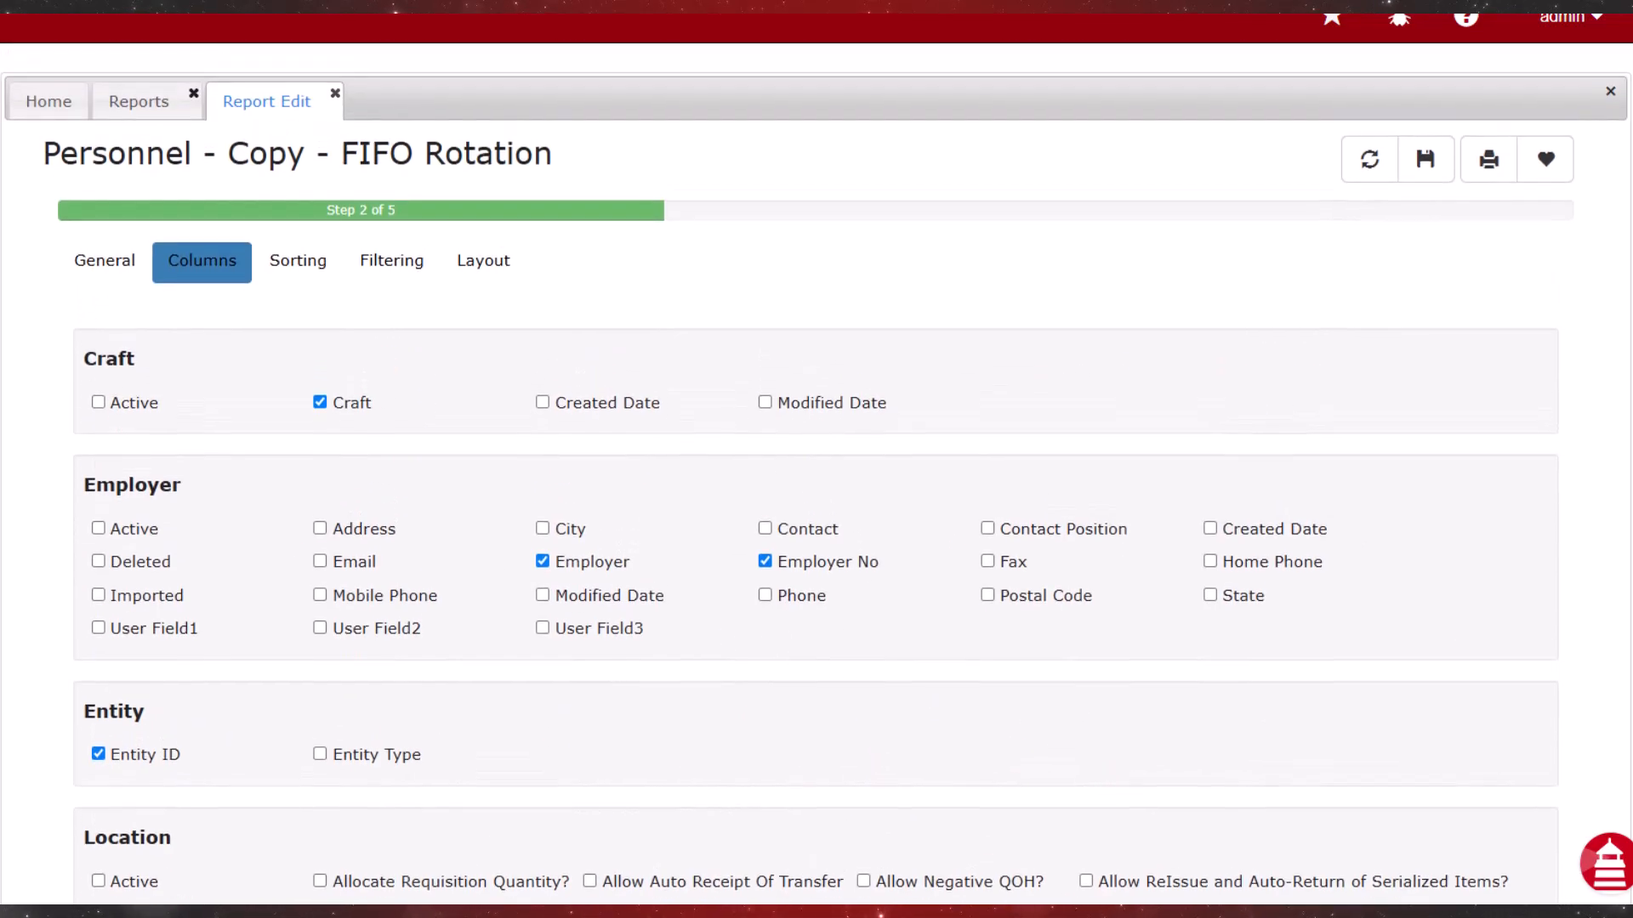
# Move the FIFO Rotation field after Email in the layout's first detail row and set its column span to 3
pyautogui.click(506, 289)
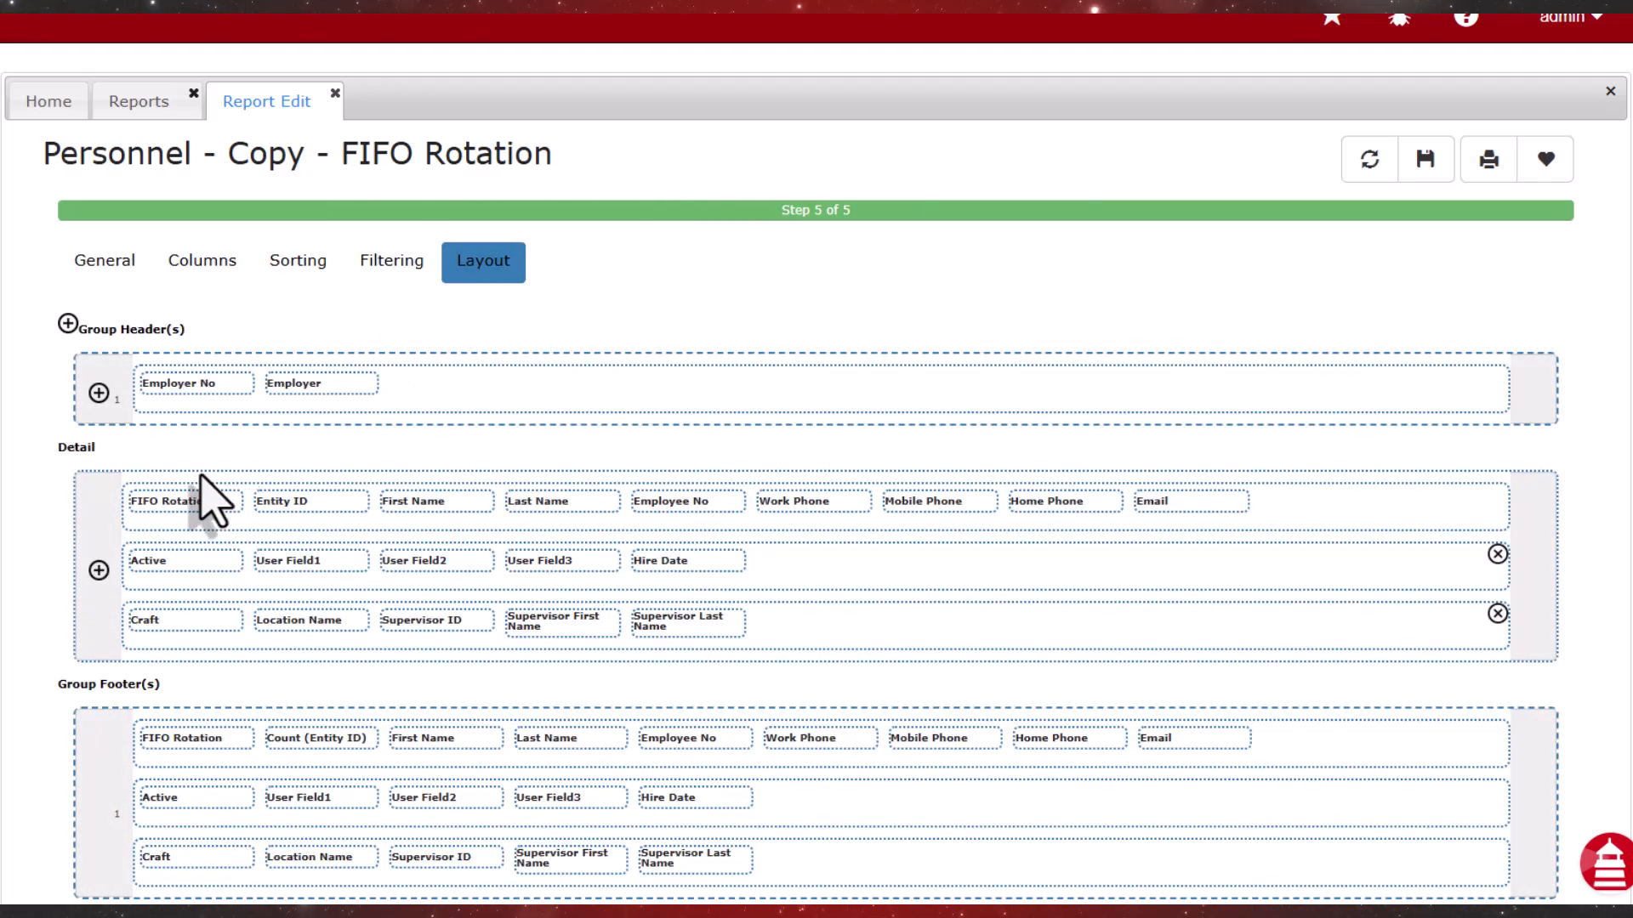
pyautogui.moveTo(166, 504); pyautogui.dragTo(1378, 521)
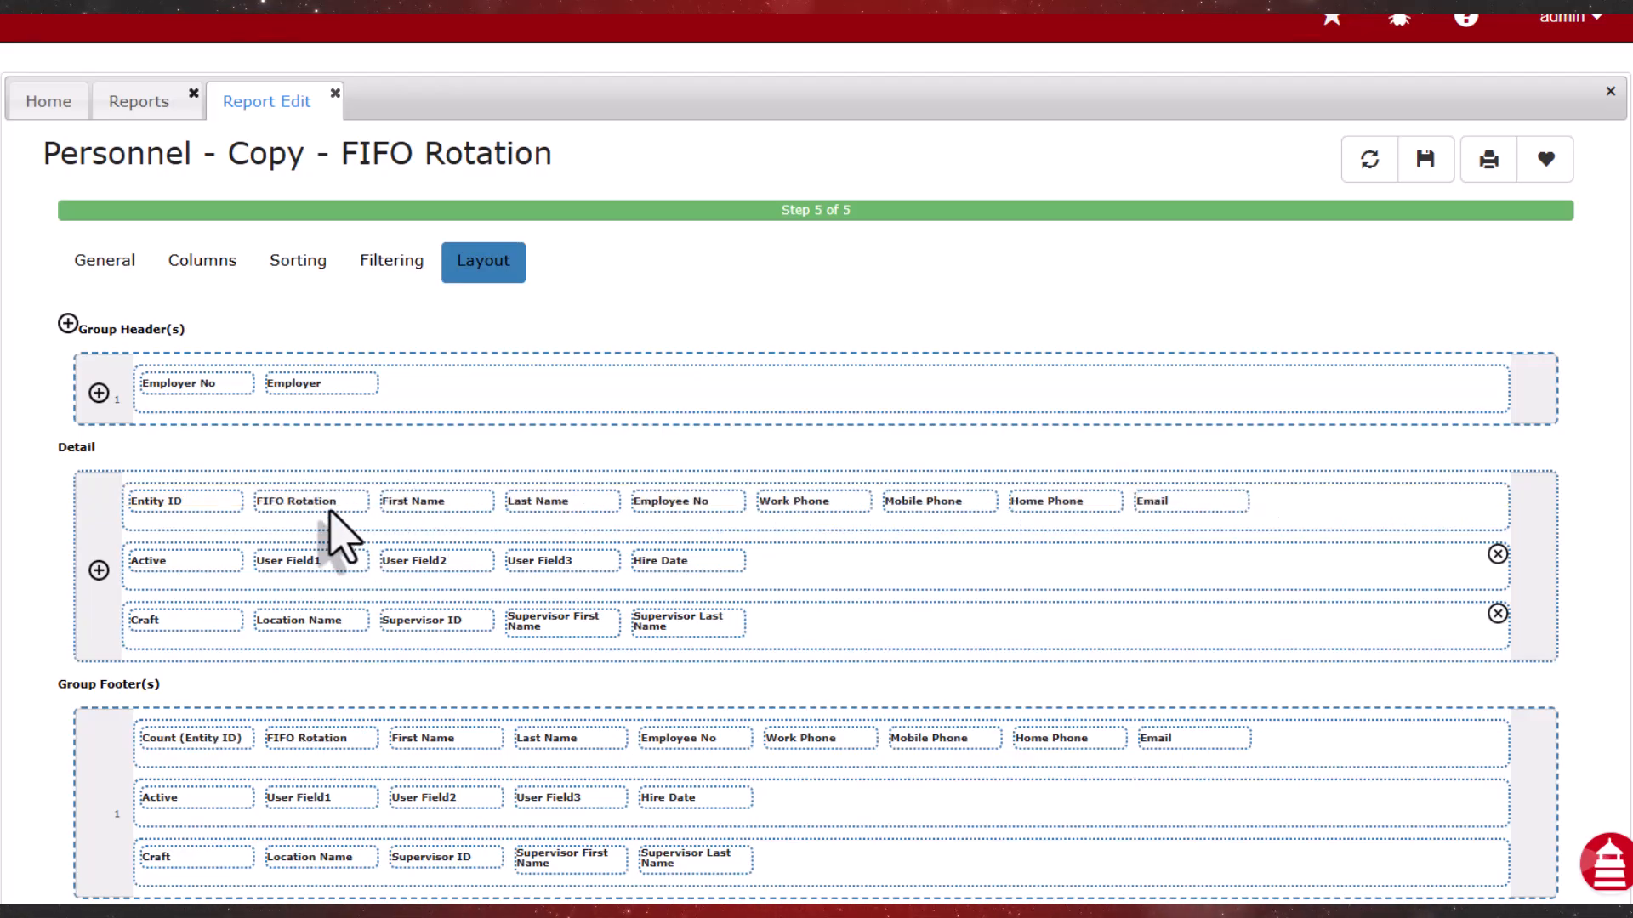
pyautogui.moveTo(332, 512); pyautogui.dragTo(1170, 536)
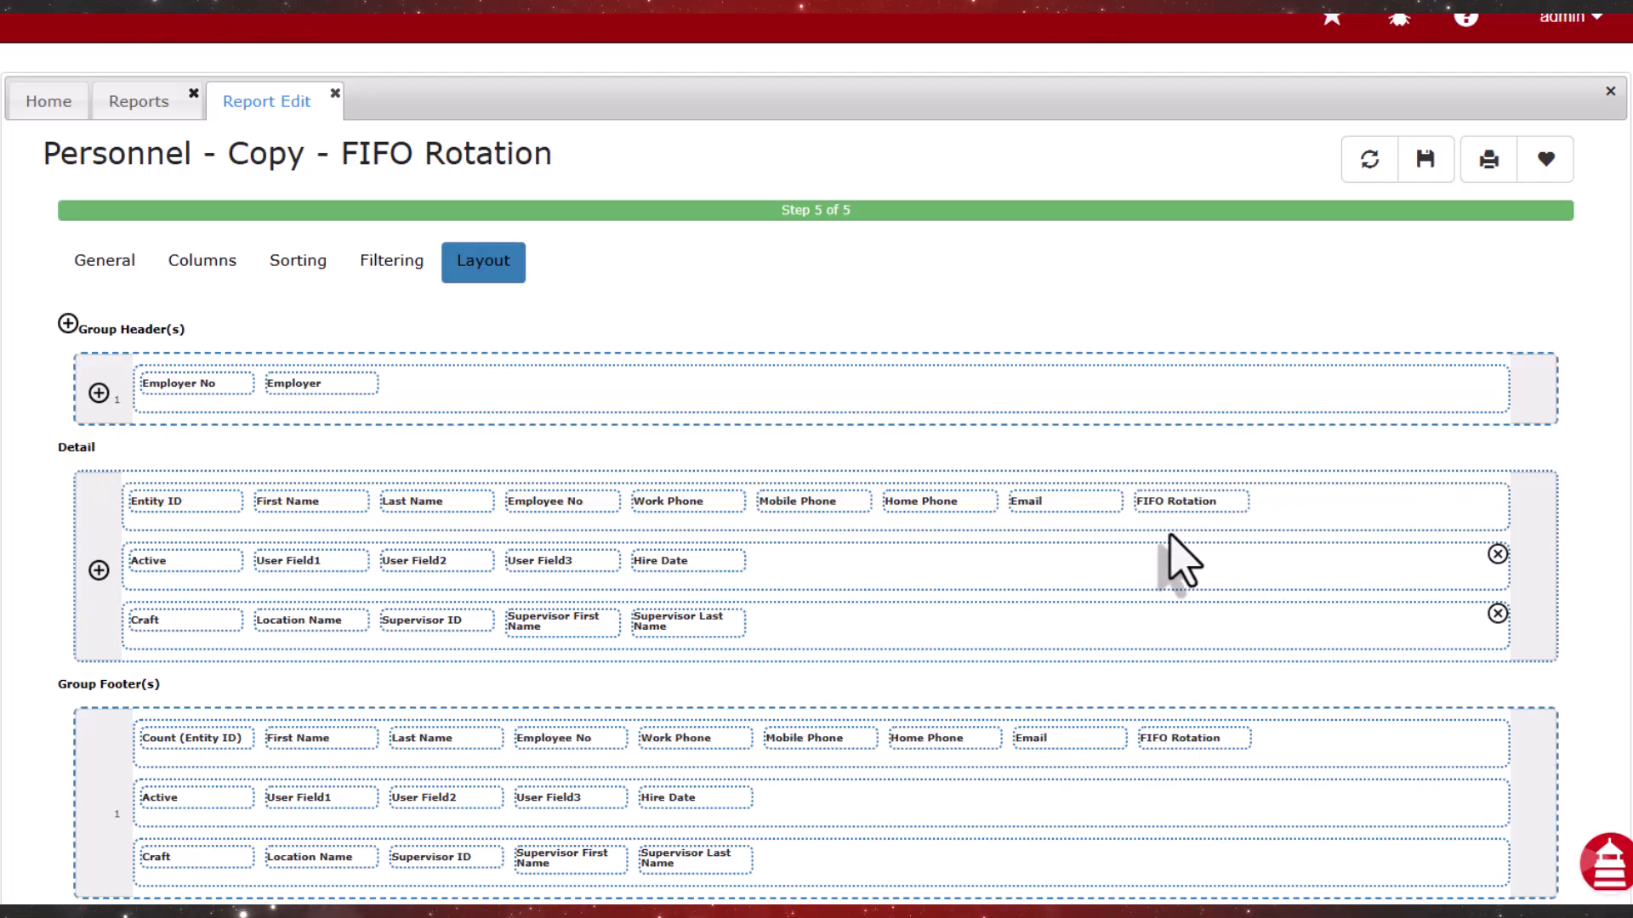
pyautogui.doubleClick(1217, 505)
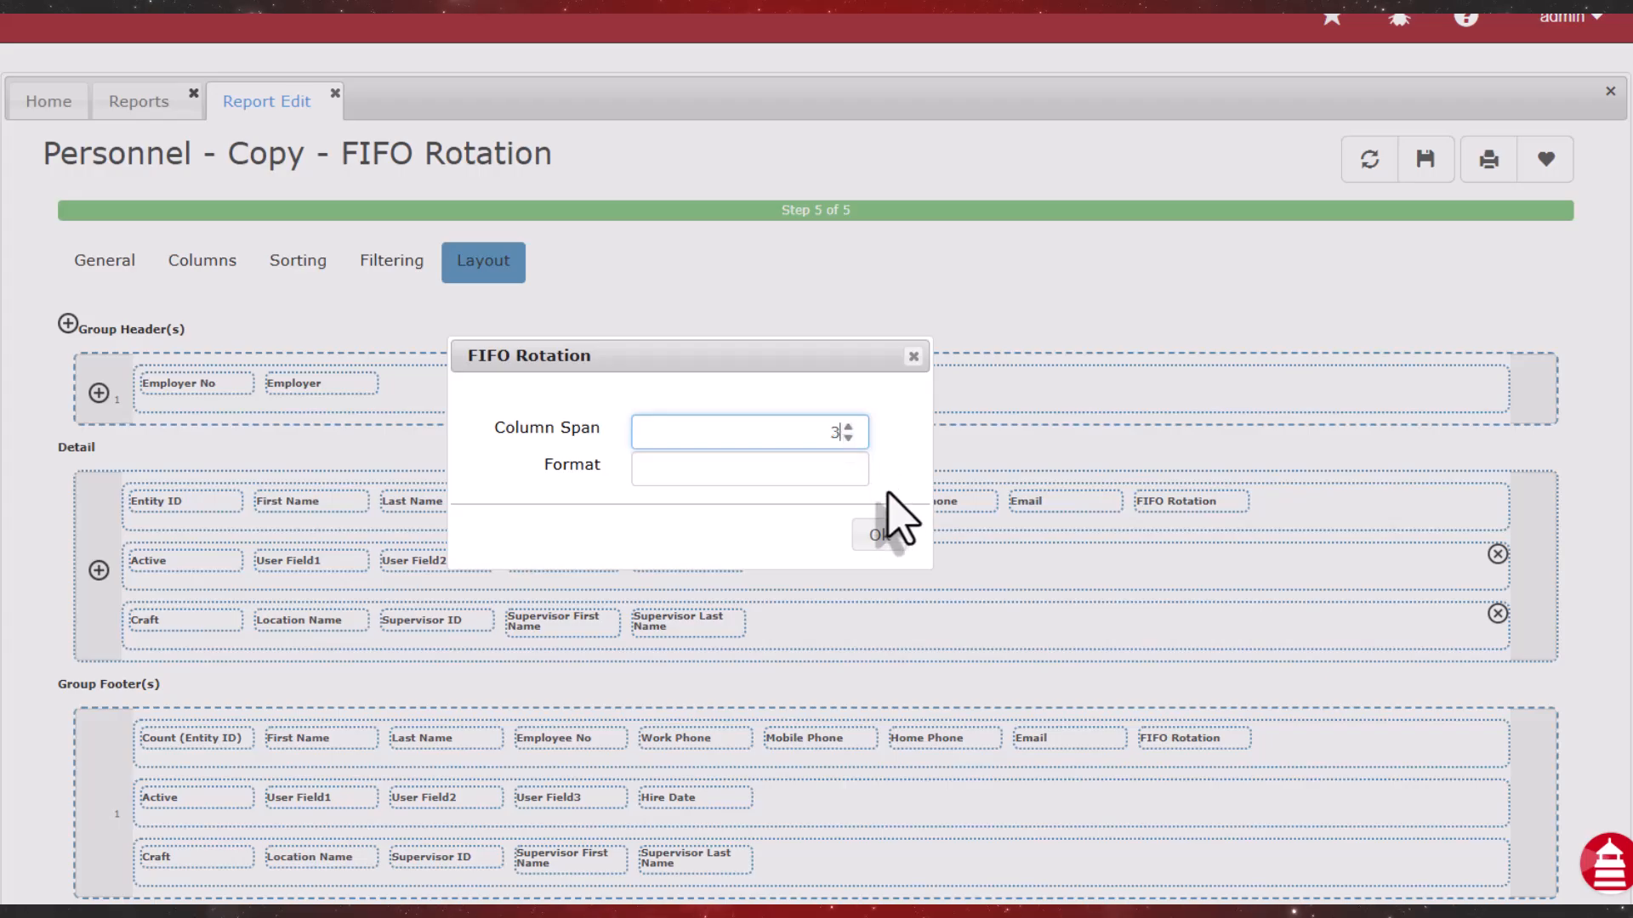
pyautogui.click(879, 535)
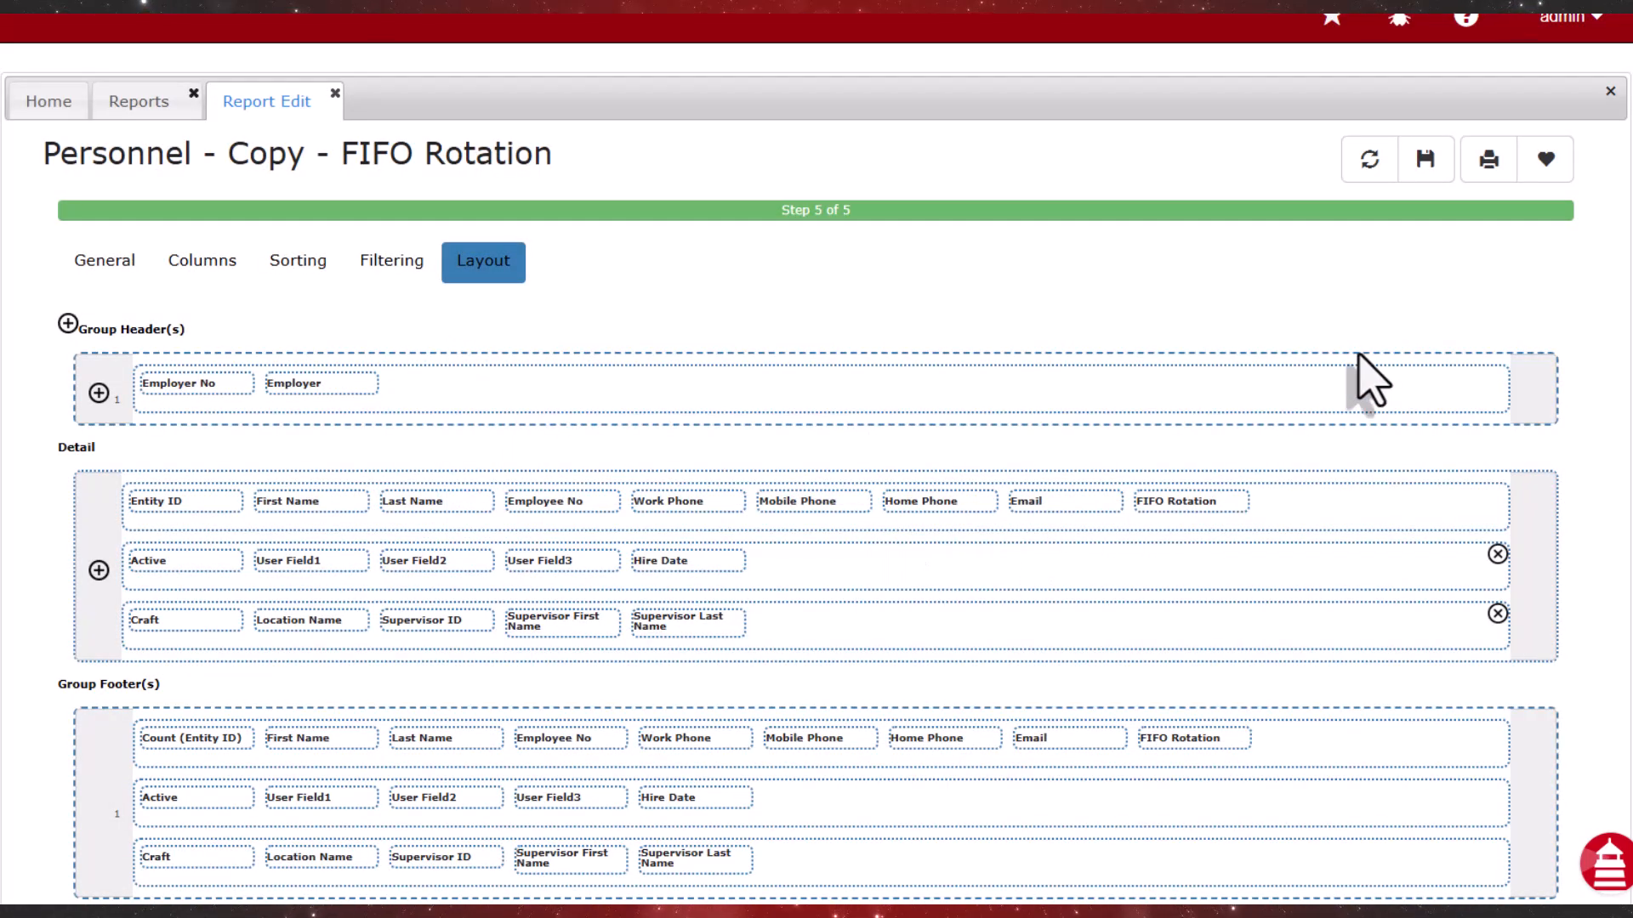
# Save the customized personnel report and preview it without adding filters
pyautogui.click(1425, 162)
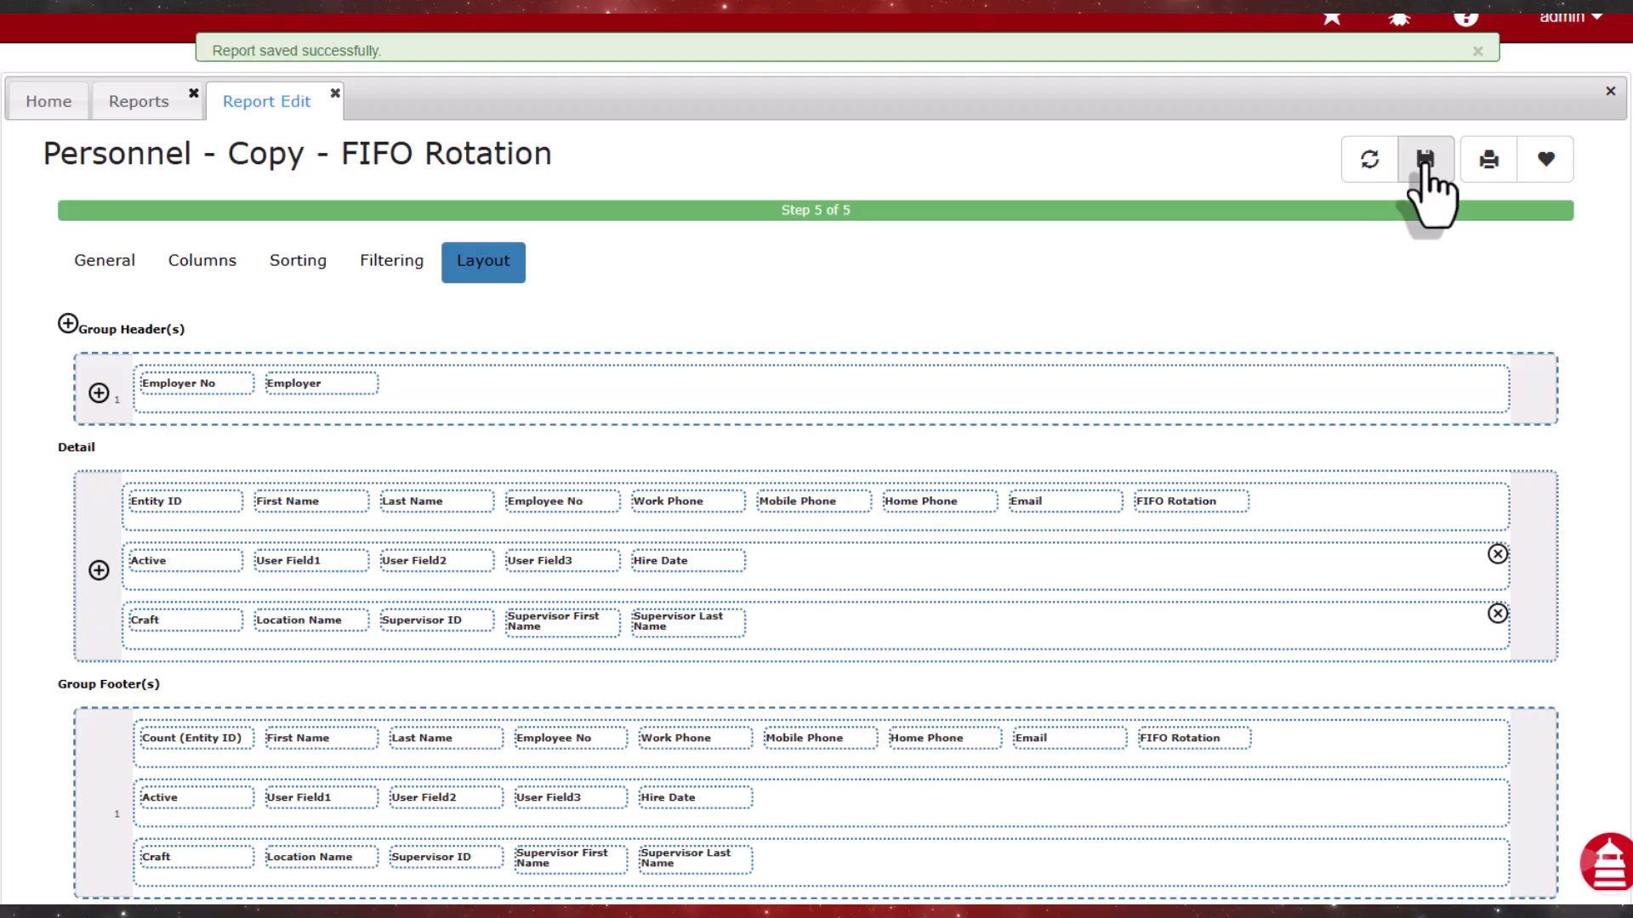
pyautogui.click(1488, 162)
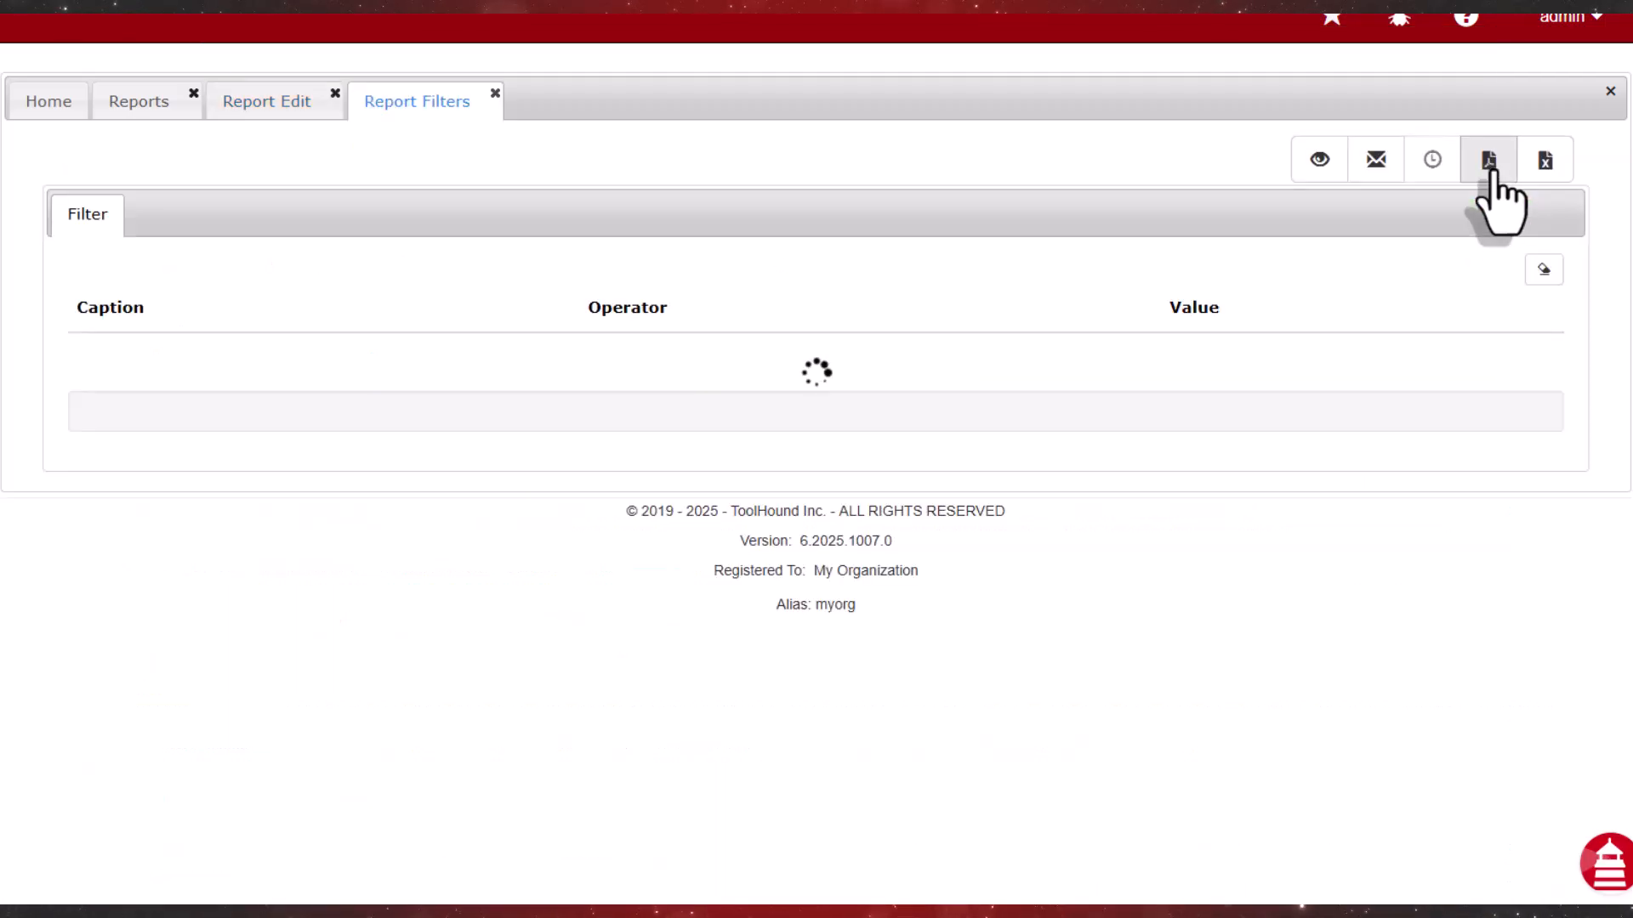
pyautogui.click(1320, 164)
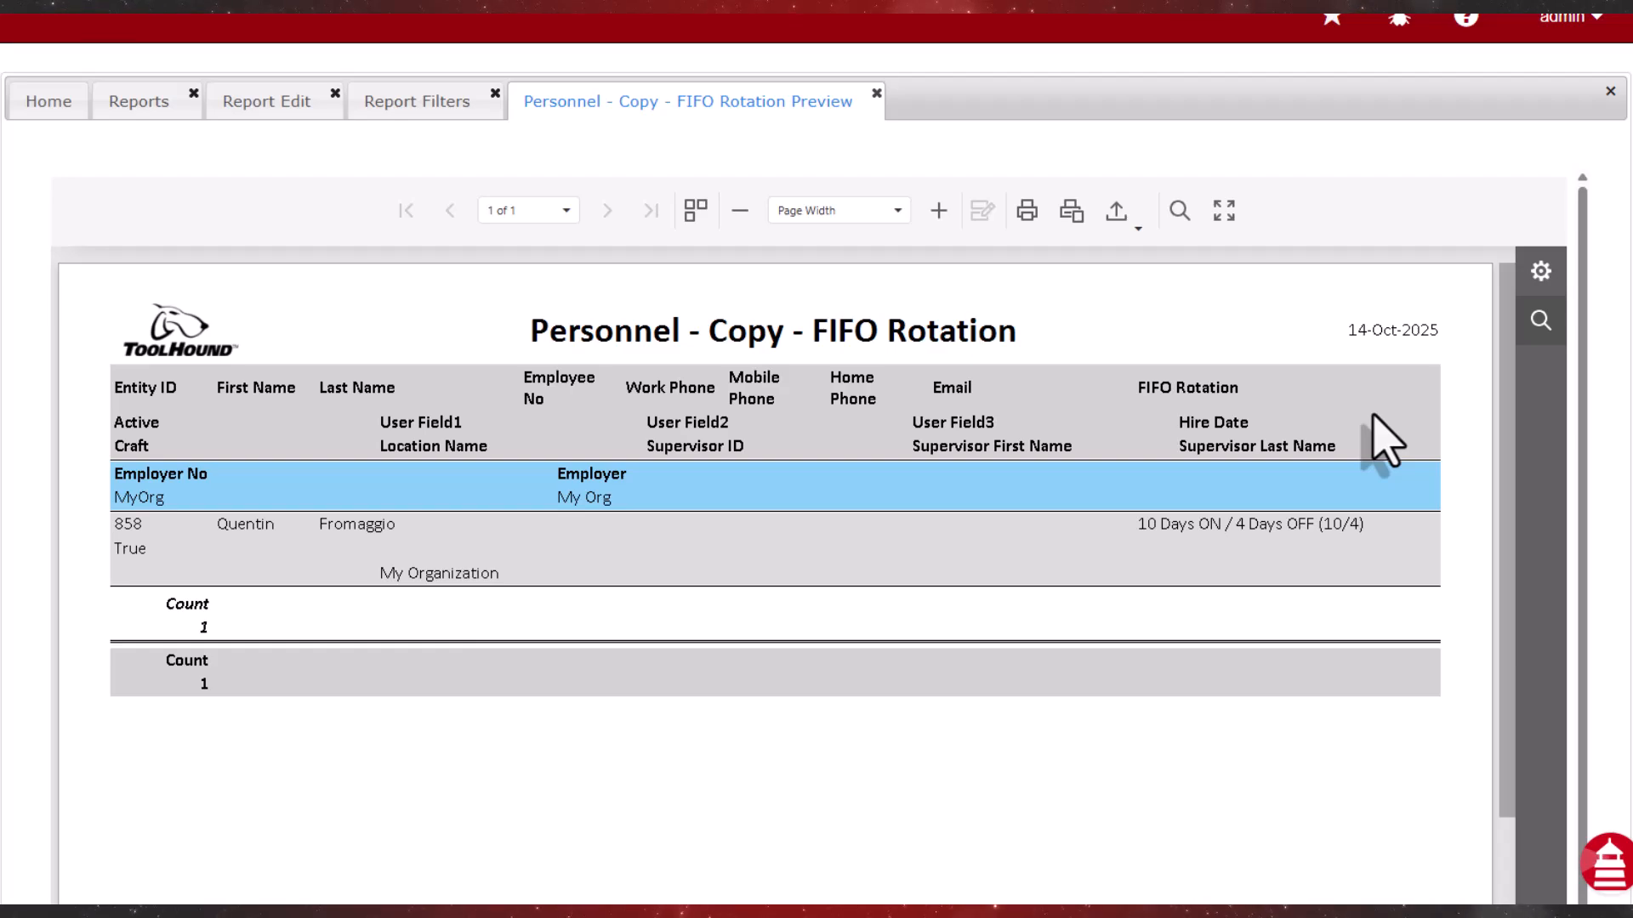